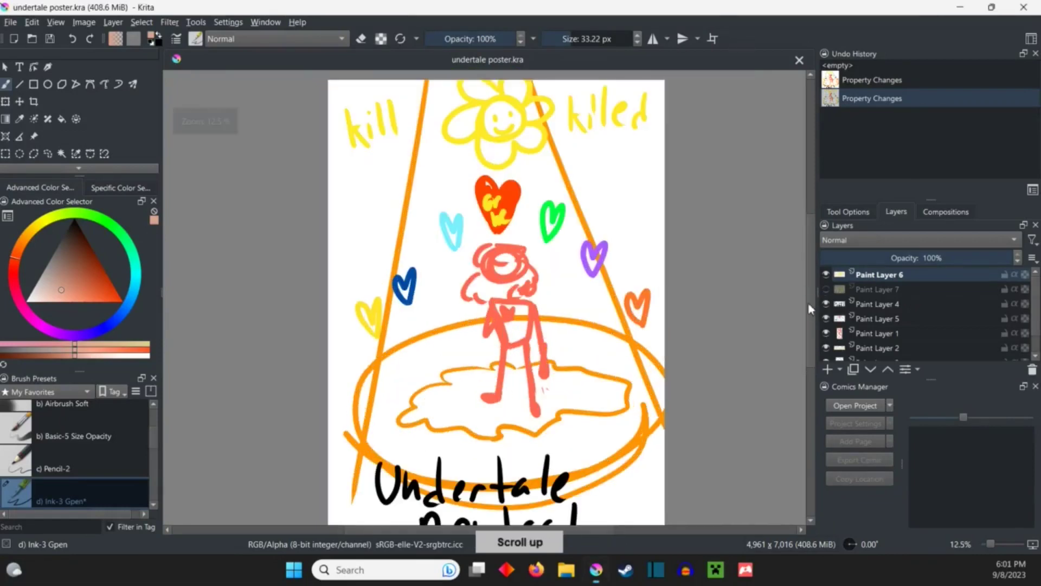
Add a new layer and try circling the flower's face, undoing the attempts.
{"action": "key", "text": "Insert"}
{"action": "scroll", "coordinate": [488, 293], "scroll_direction": "up", "scroll_amount": 2}
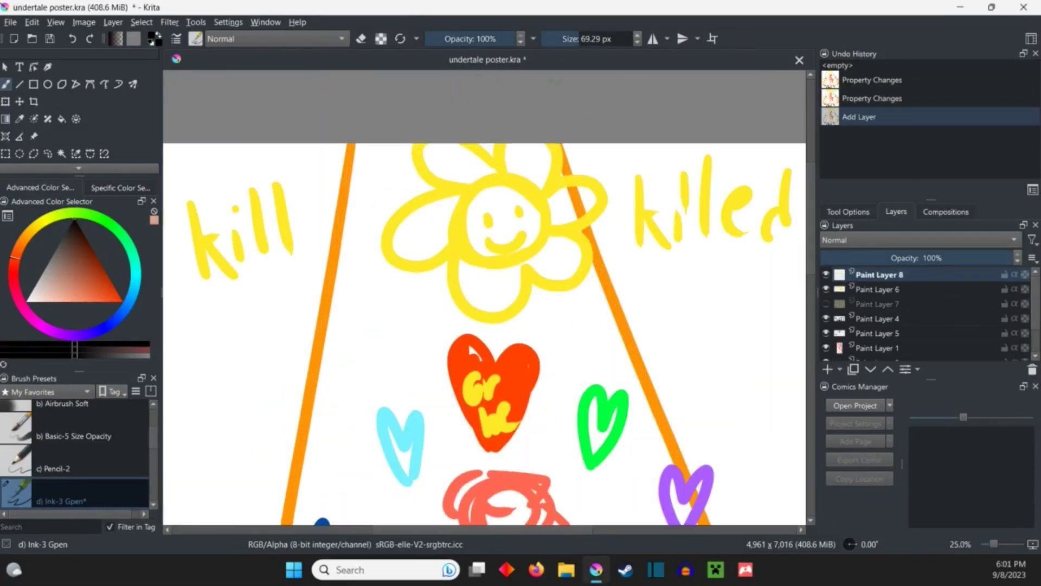
{"action": "left_click_drag", "start_coordinate": [455, 211], "coordinate": [570, 244]}
{"action": "key", "text": "ctrl+z"}
{"action": "key", "text": "ctrl+shift+z"}
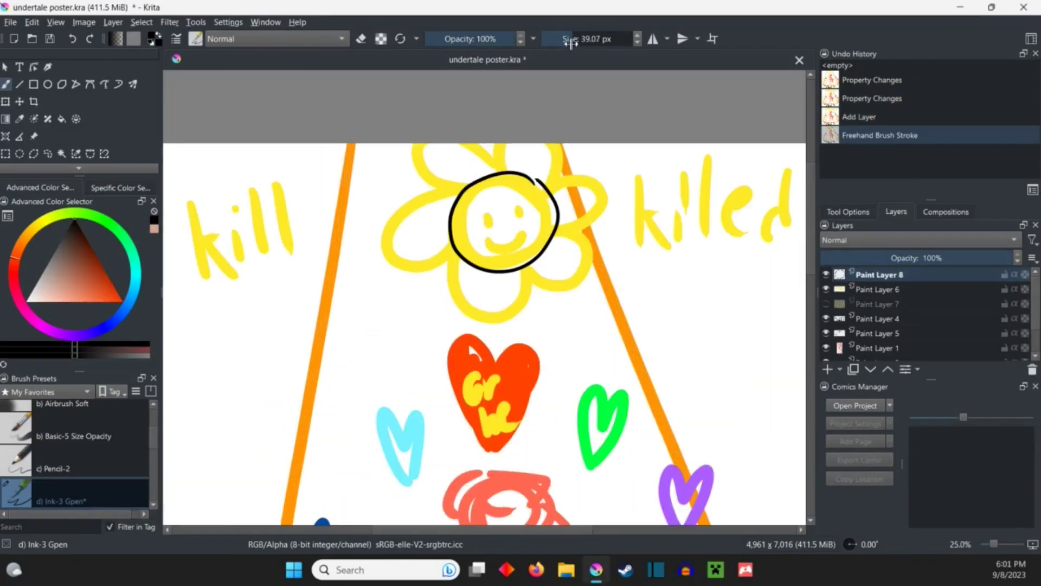
{"action": "key", "text": "ctrl+z"}
{"action": "key", "text": "ctrl+shift+z"}
{"action": "key", "text": "ctrl+z"}
Ink the flower's face ellipse, smile and petal outlines in black, redoing bad petals.
{"action": "left_click_drag", "start_coordinate": [443, 224], "coordinate": [478, 289]}
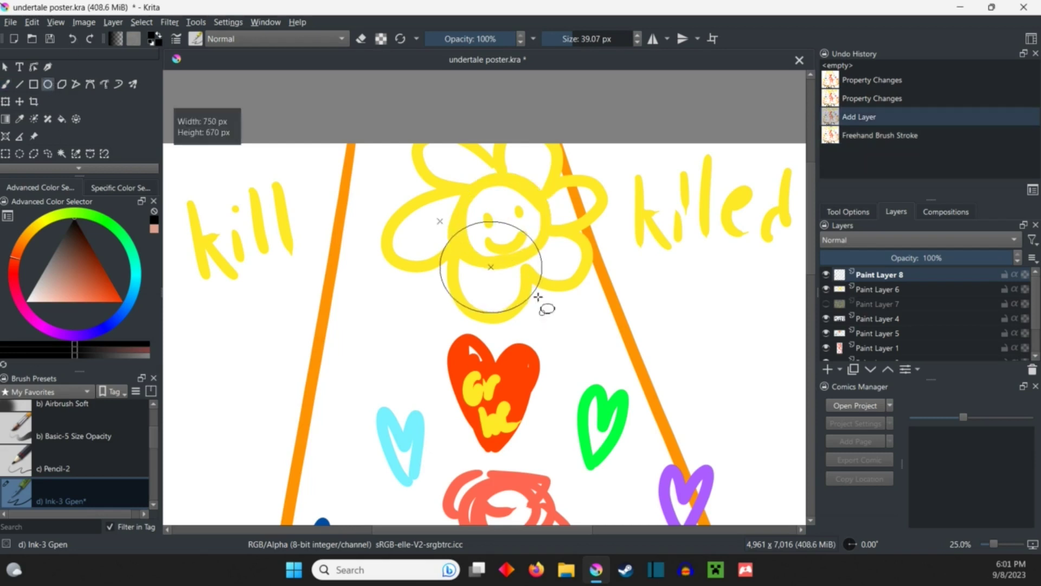
{"action": "left_click_drag", "start_coordinate": [439, 221], "coordinate": [536, 298]}
{"action": "left_click_drag", "start_coordinate": [489, 231], "coordinate": [493, 163]}
{"action": "left_click_drag", "start_coordinate": [466, 277], "coordinate": [512, 277]}
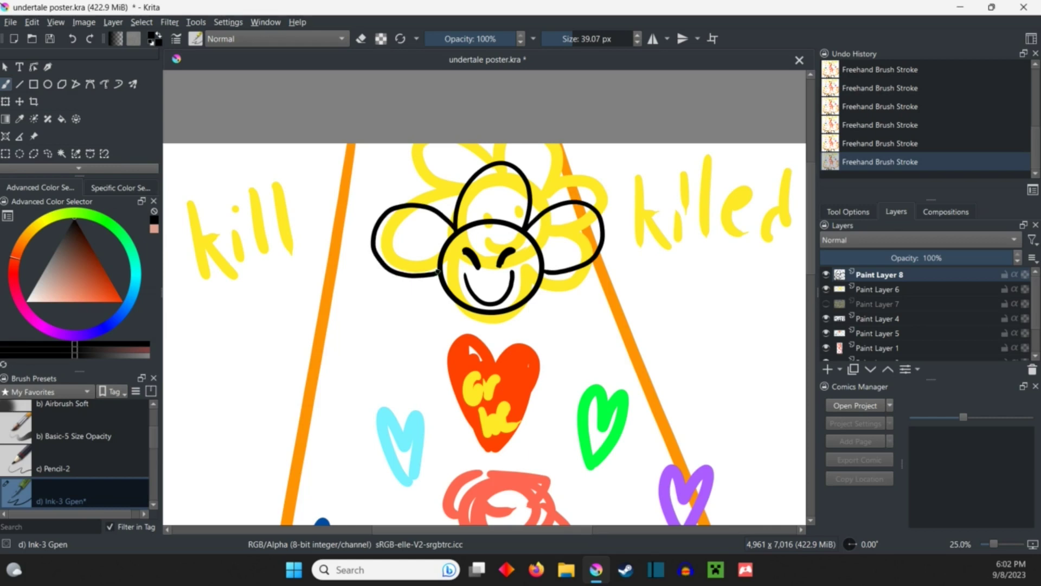
{"action": "scroll", "coordinate": [444, 268], "scroll_direction": "up", "scroll_amount": 1}
{"action": "left_click_drag", "start_coordinate": [418, 240], "coordinate": [439, 170]}
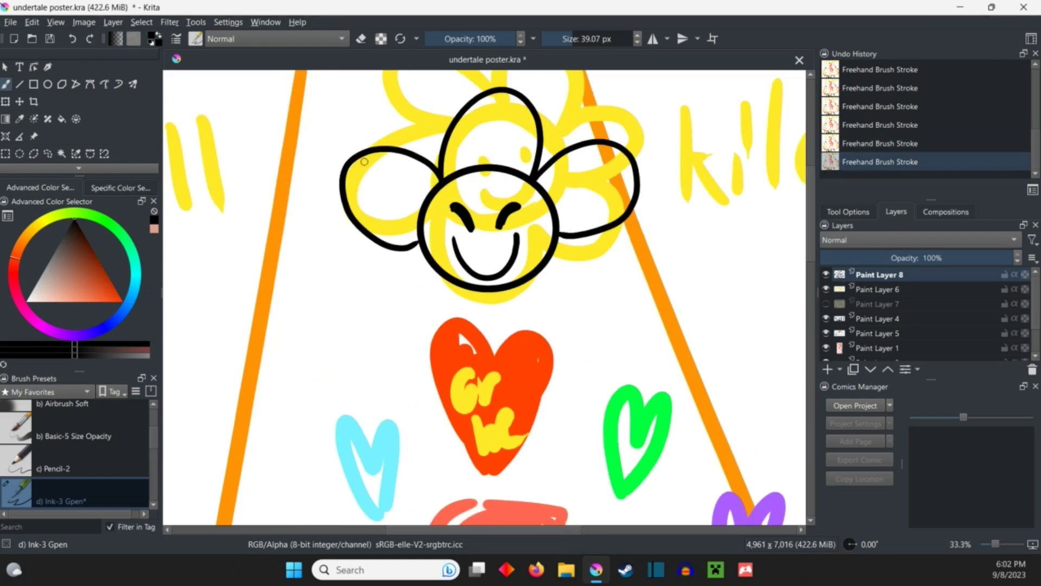
{"action": "key", "text": "ctrl+z"}
{"action": "left_click_drag", "start_coordinate": [433, 241], "coordinate": [431, 202]}
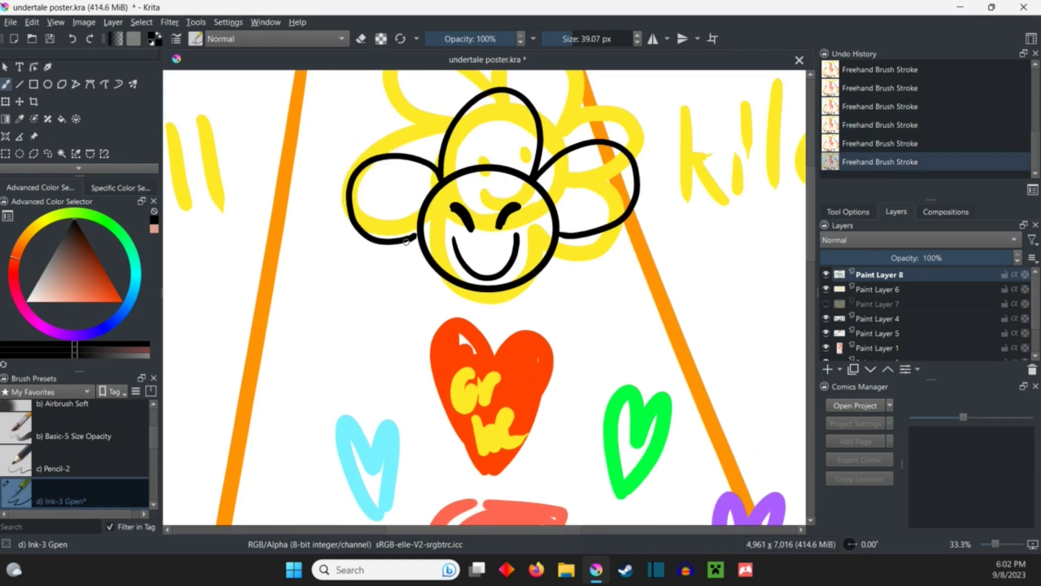
{"action": "key", "text": "ctrl+z"}
{"action": "left_click_drag", "start_coordinate": [562, 236], "coordinate": [535, 314]}
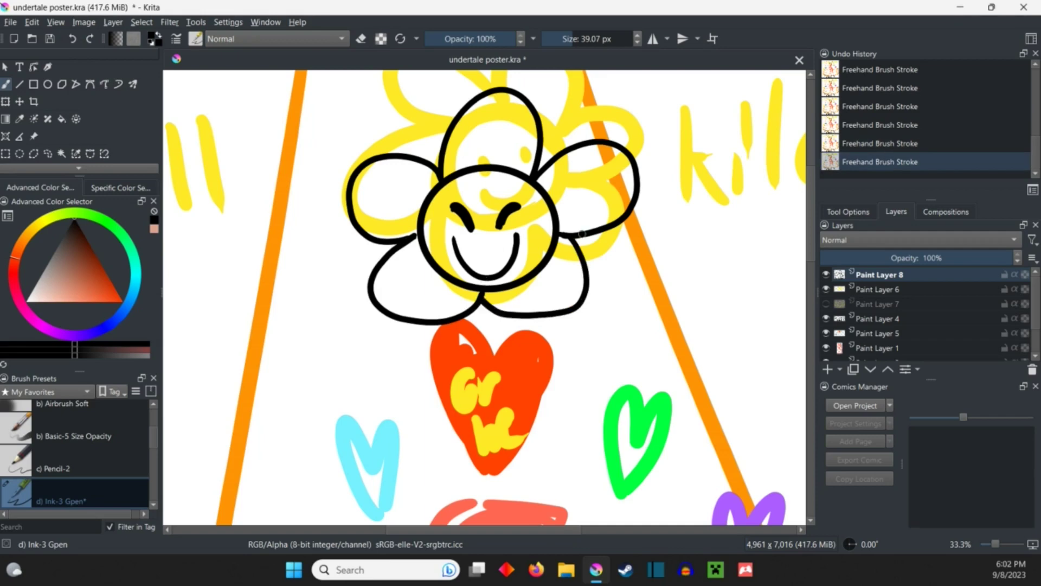
{"action": "scroll", "coordinate": [480, 265], "scroll_direction": "down", "scroll_amount": 2}
Ink the word Kill and the O of OR BE on the red heart.
{"action": "left_click_drag", "start_coordinate": [215, 194], "coordinate": [242, 287]}
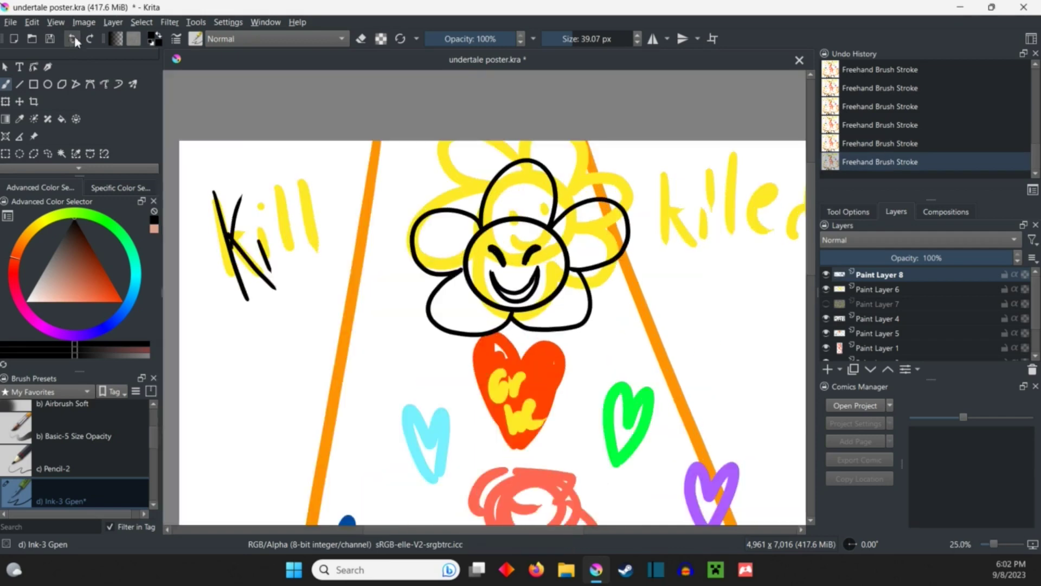
{"action": "key", "text": "ctrl+z"}
{"action": "scroll", "coordinate": [480, 266], "scroll_direction": "up", "scroll_amount": 2}
{"action": "key", "text": "ctrl+z"}
{"action": "left_click_drag", "start_coordinate": [188, 144], "coordinate": [246, 337]}
{"action": "left_click_drag", "start_coordinate": [217, 145], "coordinate": [271, 307]}
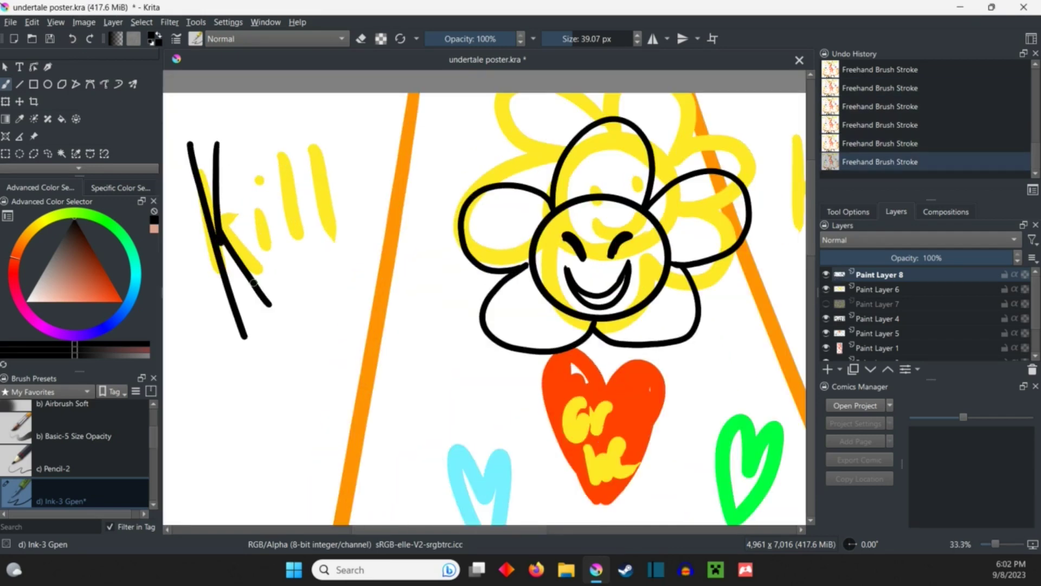
{"action": "scroll", "coordinate": [533, 295], "scroll_direction": "down", "scroll_amount": 2}
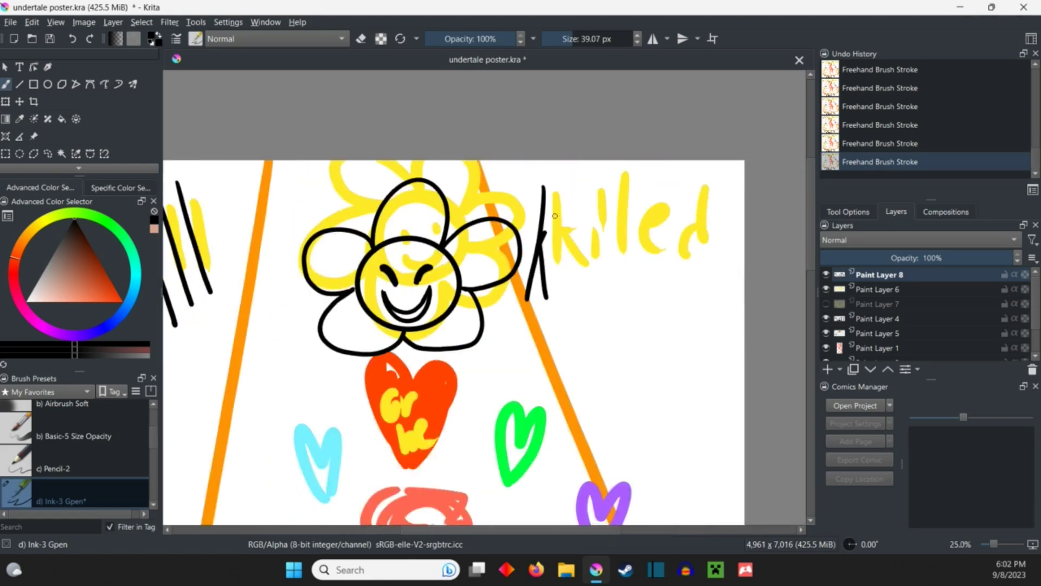
{"action": "scroll", "coordinate": [533, 295], "scroll_direction": "down", "scroll_amount": 2}
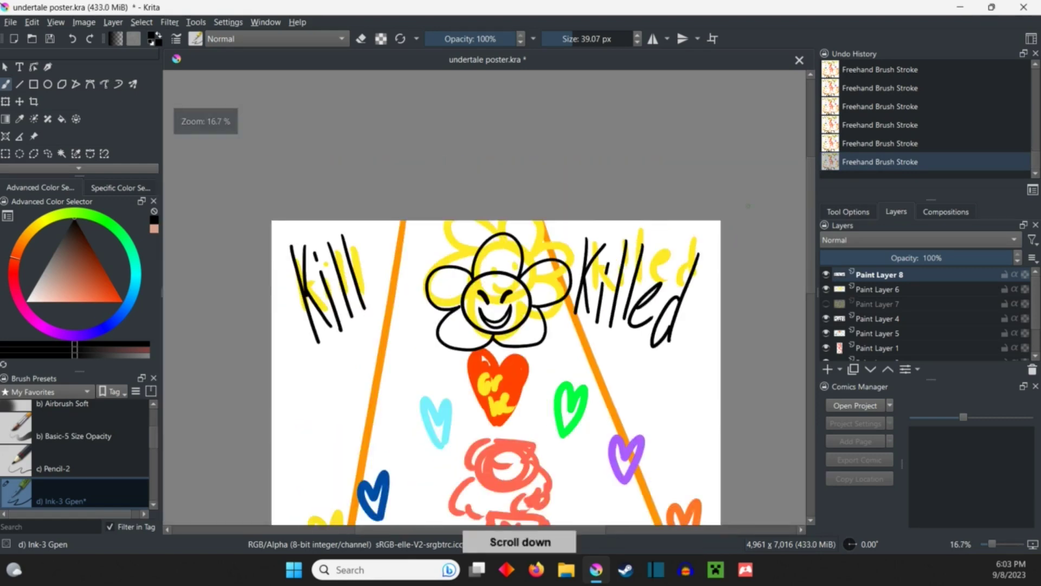
{"action": "scroll", "coordinate": [532, 326], "scroll_direction": "up", "scroll_amount": 4}
{"action": "key", "text": "ctrl+z"}
{"action": "left_click_drag", "start_coordinate": [514, 181], "coordinate": [514, 219]}
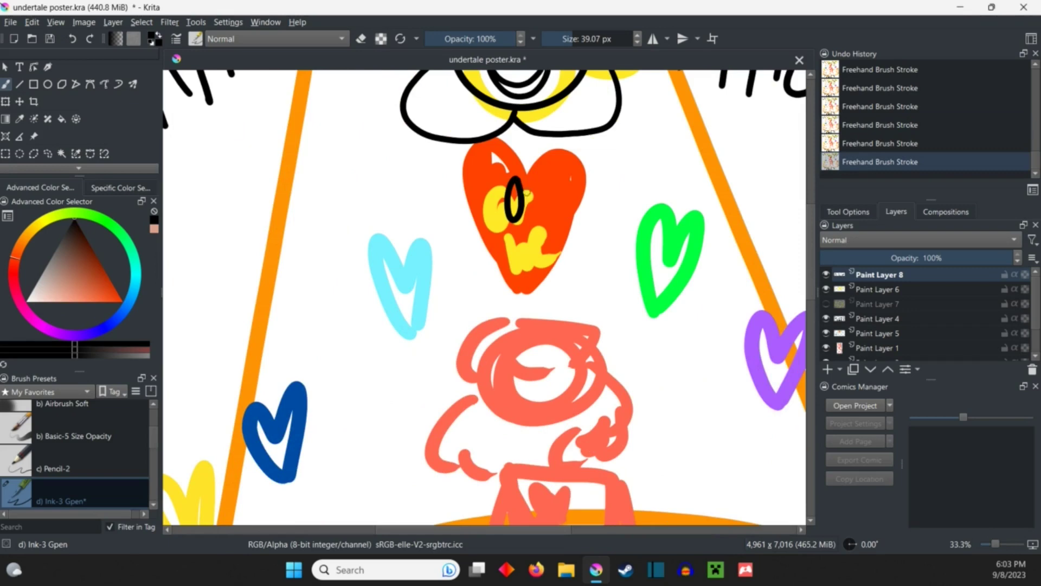
{"action": "scroll", "coordinate": [538, 243], "scroll_direction": "down", "scroll_amount": 3}
Save, add a title layer, and fade the rough title for tracing.
{"action": "key", "text": "ctrl+s"}
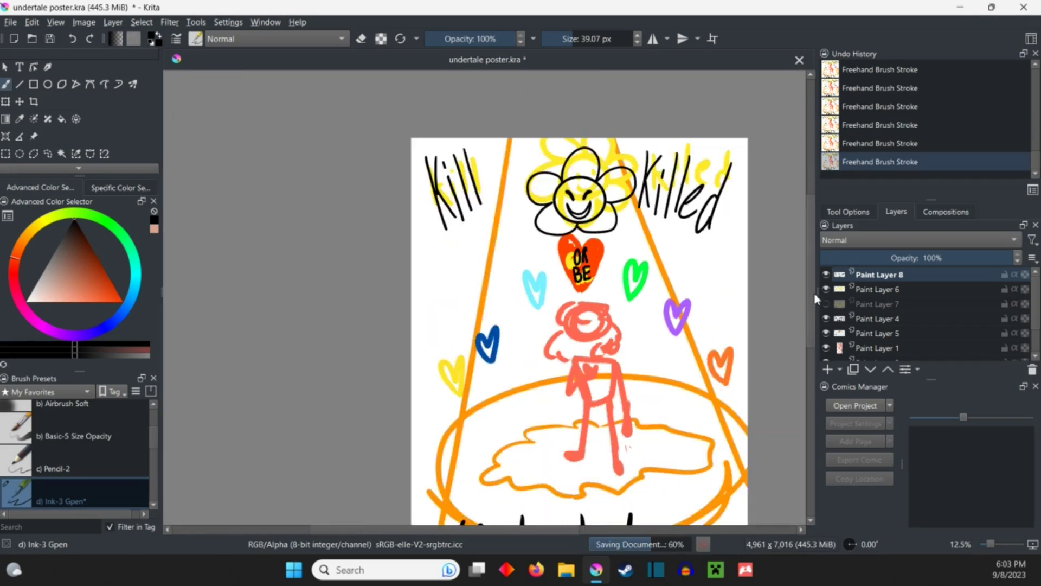
{"action": "left_click", "coordinate": [878, 288]}
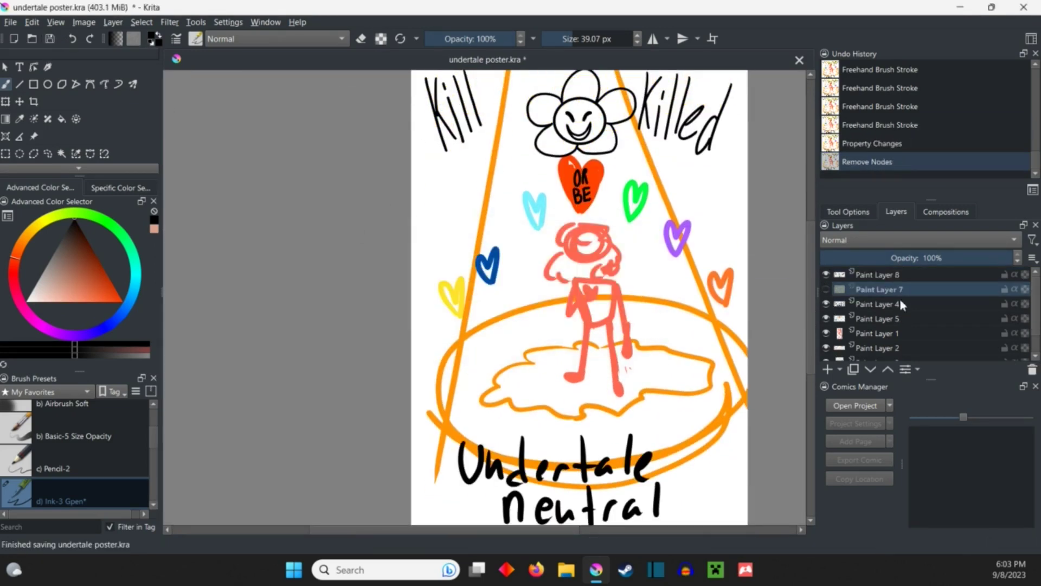
{"action": "left_click", "coordinate": [827, 369]}
{"action": "left_click_drag", "start_coordinate": [1014, 258], "coordinate": [968, 258]}
{"action": "scroll", "coordinate": [561, 269], "scroll_direction": "up", "scroll_amount": 1}
{"action": "scroll", "coordinate": [722, 453], "scroll_direction": "up", "scroll_amount": 1}
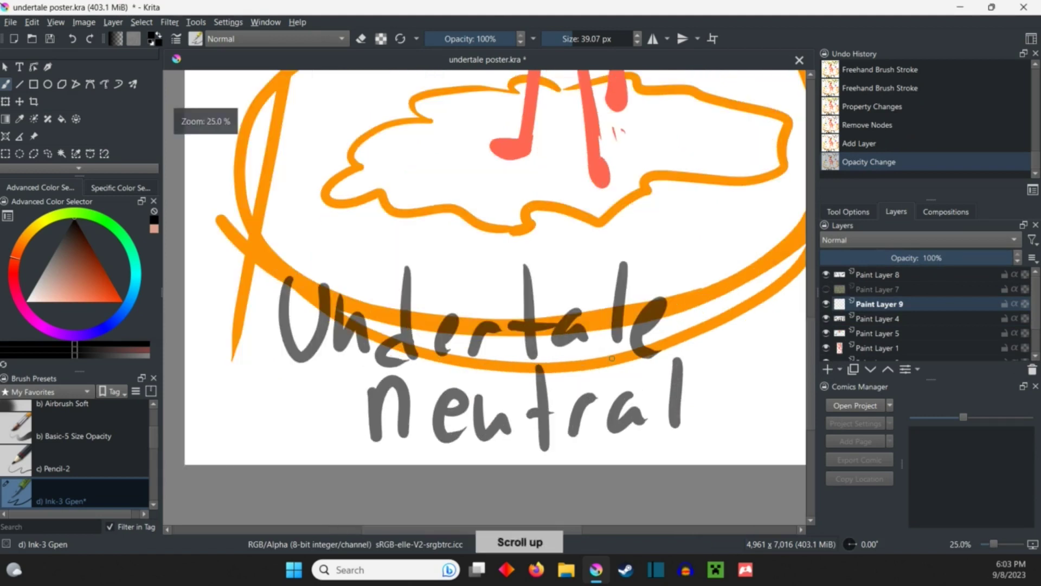
Ink the capital UNDERTALE letters in black and shift them right.
{"action": "left_click_drag", "start_coordinate": [347, 280], "coordinate": [376, 350]}
{"action": "left_click_drag", "start_coordinate": [376, 349], "coordinate": [375, 272]}
{"action": "left_click_drag", "start_coordinate": [398, 273], "coordinate": [399, 342]}
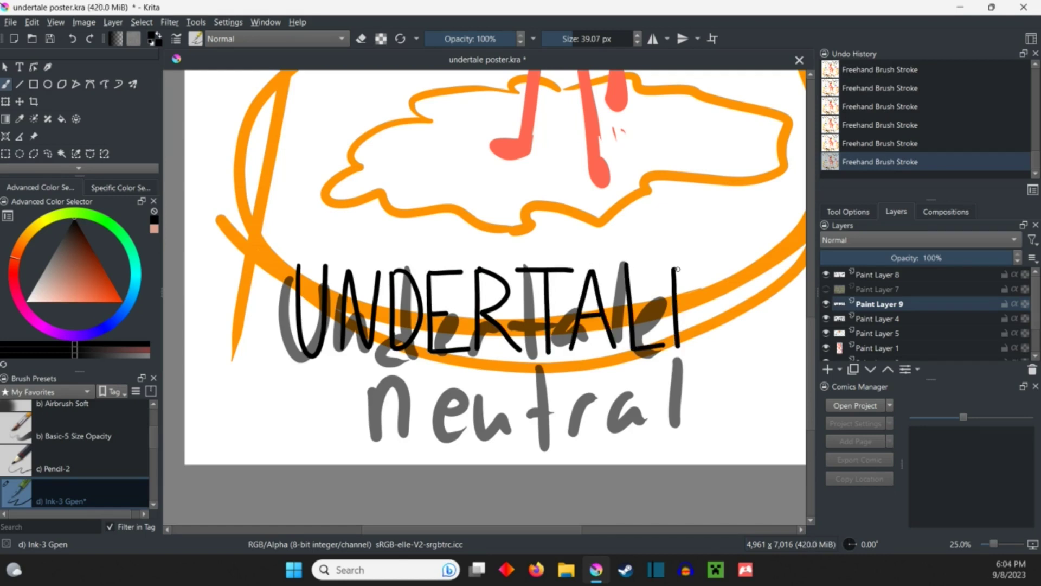
{"action": "scroll", "coordinate": [677, 346], "scroll_direction": "down", "scroll_amount": 1}
{"action": "key", "text": "t"}
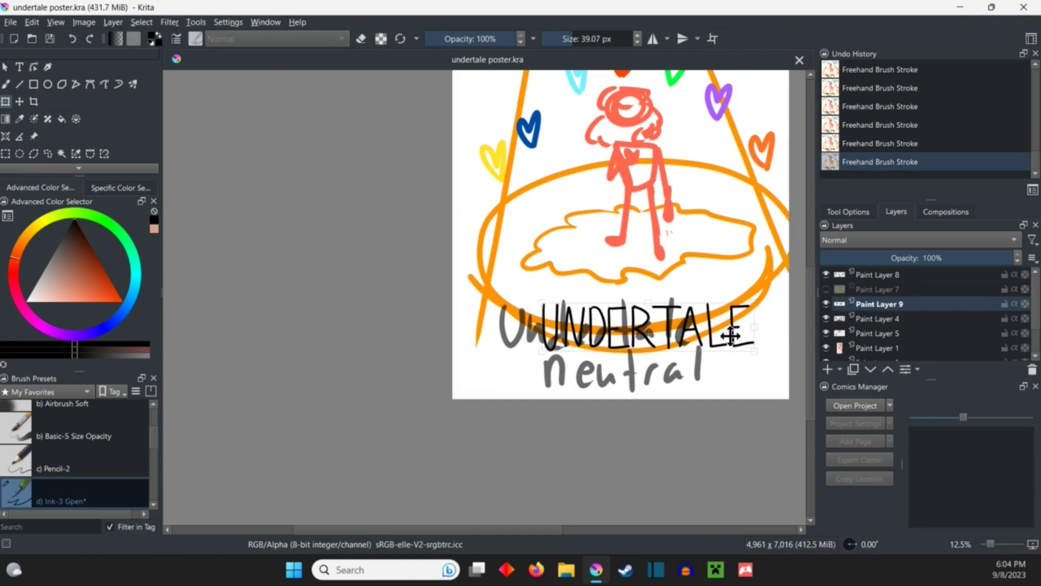
{"action": "left_click_drag", "start_coordinate": [684, 338], "coordinate": [718, 338]}
{"action": "scroll", "coordinate": [719, 337], "scroll_direction": "up", "scroll_amount": 1}
{"action": "key", "text": "Return"}
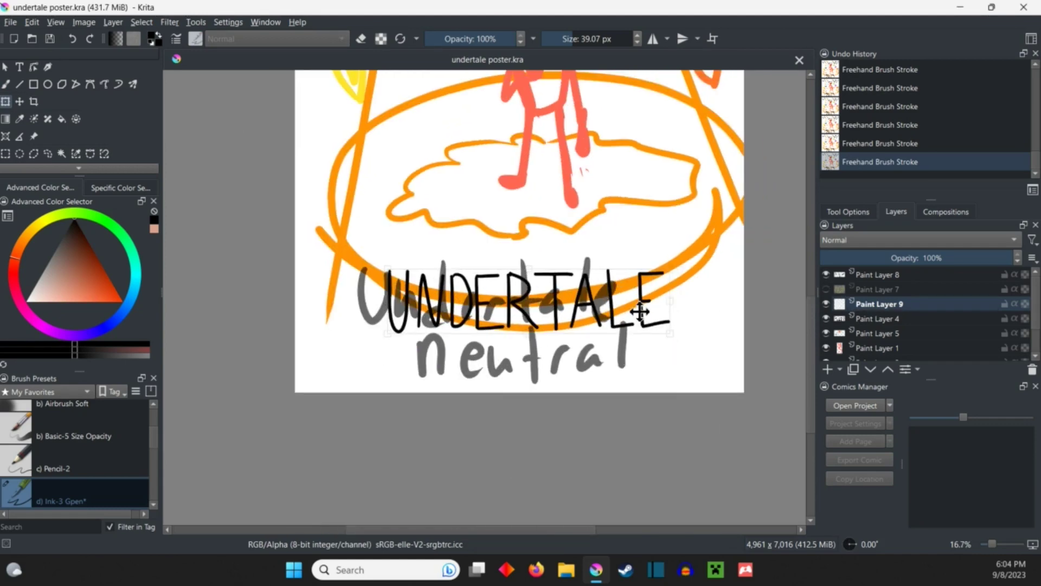
Ink the small word neutral on its own new layer.
{"action": "key", "text": "Insert"}
{"action": "scroll", "coordinate": [521, 244], "scroll_direction": "up", "scroll_amount": 1}
{"action": "key", "text": "b"}
{"action": "left_click_drag", "start_coordinate": [369, 309], "coordinate": [403, 284]}
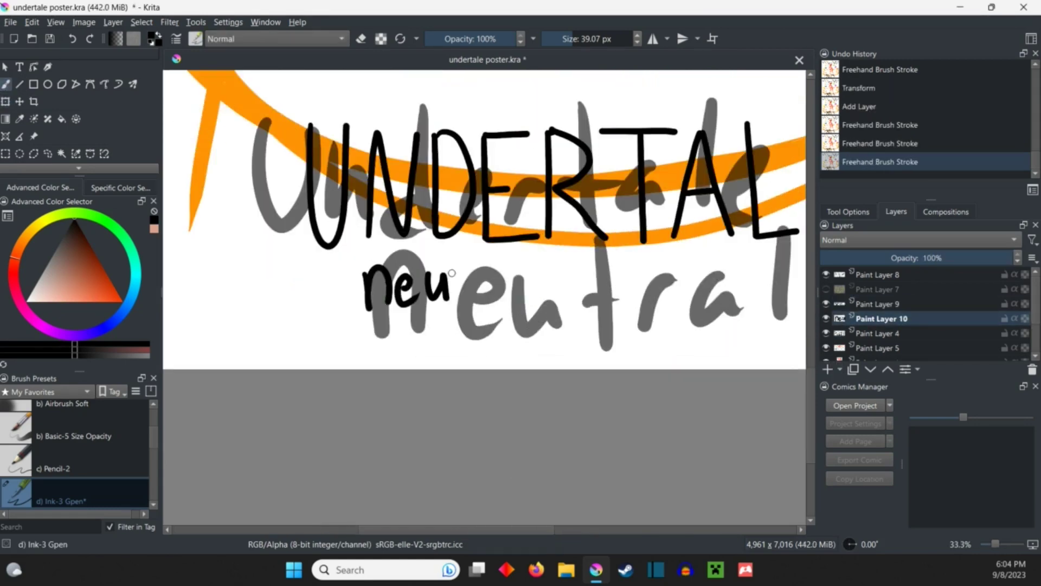
{"action": "left_click_drag", "start_coordinate": [528, 262], "coordinate": [528, 297]}
{"action": "scroll", "coordinate": [527, 277], "scroll_direction": "down", "scroll_amount": 2}
{"action": "key", "text": "t"}
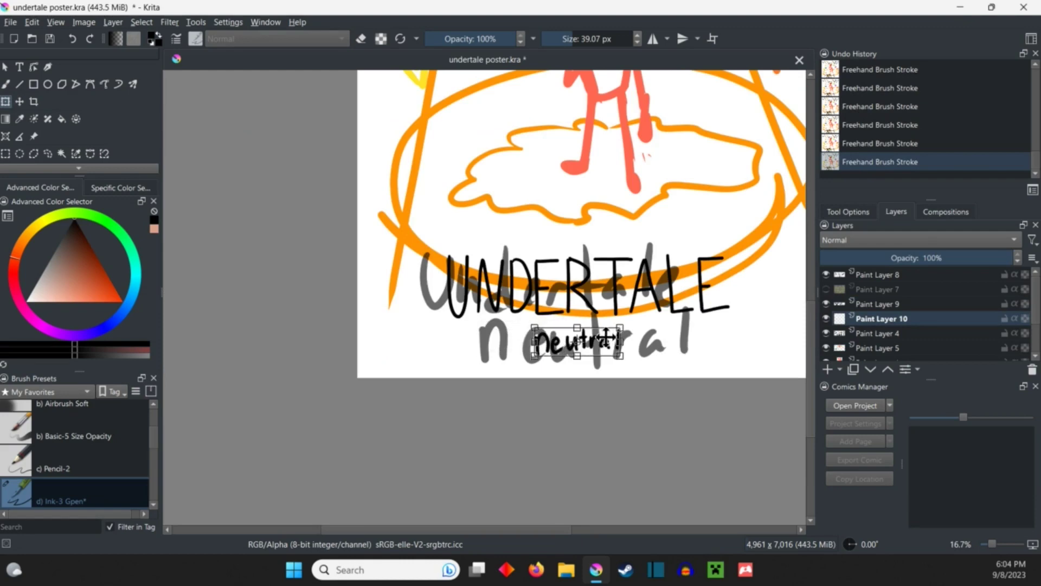
{"action": "scroll", "coordinate": [608, 335], "scroll_direction": "down", "scroll_amount": 1}
Delete the rough title layer and nudge the character and golden patch left.
{"action": "left_click", "coordinate": [877, 333]}
{"action": "key", "text": "Delete"}
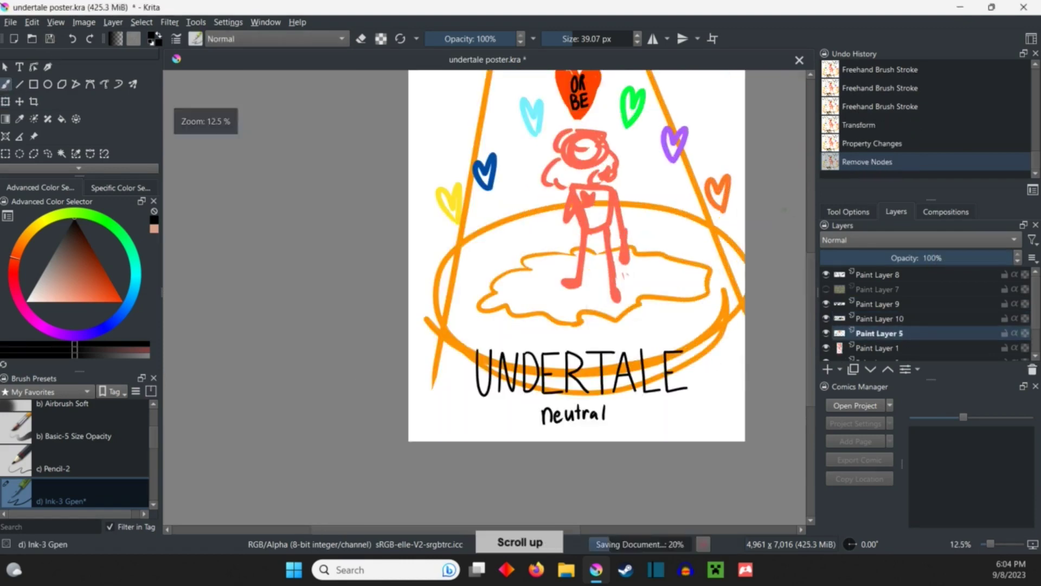
{"action": "scroll", "coordinate": [533, 269], "scroll_direction": "up", "scroll_amount": 1}
{"action": "left_click_drag", "start_coordinate": [533, 267], "coordinate": [524, 262]}
{"action": "key", "text": "Page_Down"}
{"action": "left_click_drag", "start_coordinate": [602, 293], "coordinate": [592, 292]}
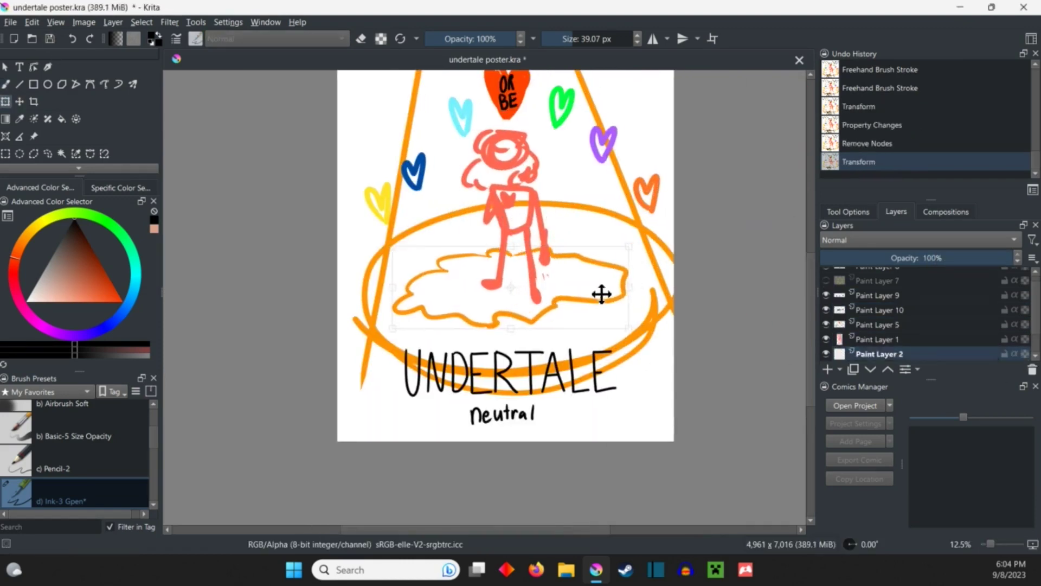
Select the stage, hearts and outline layers in turn, then save the poster.
{"action": "left_click", "coordinate": [879, 338]}
{"action": "left_click", "coordinate": [644, 303]}
{"action": "scroll", "coordinate": [895, 317], "scroll_direction": "up", "scroll_amount": 2}
{"action": "left_click", "coordinate": [878, 333]}
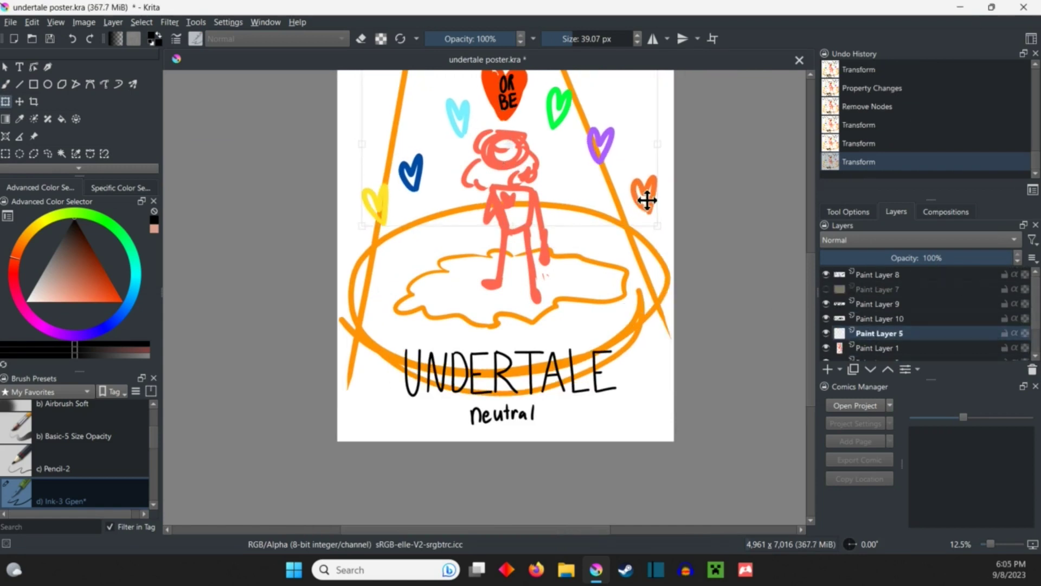
{"action": "left_click_drag", "start_coordinate": [643, 204], "coordinate": [643, 195]}
{"action": "scroll", "coordinate": [585, 256], "scroll_direction": "up", "scroll_amount": 2}
{"action": "left_click", "coordinate": [879, 275]}
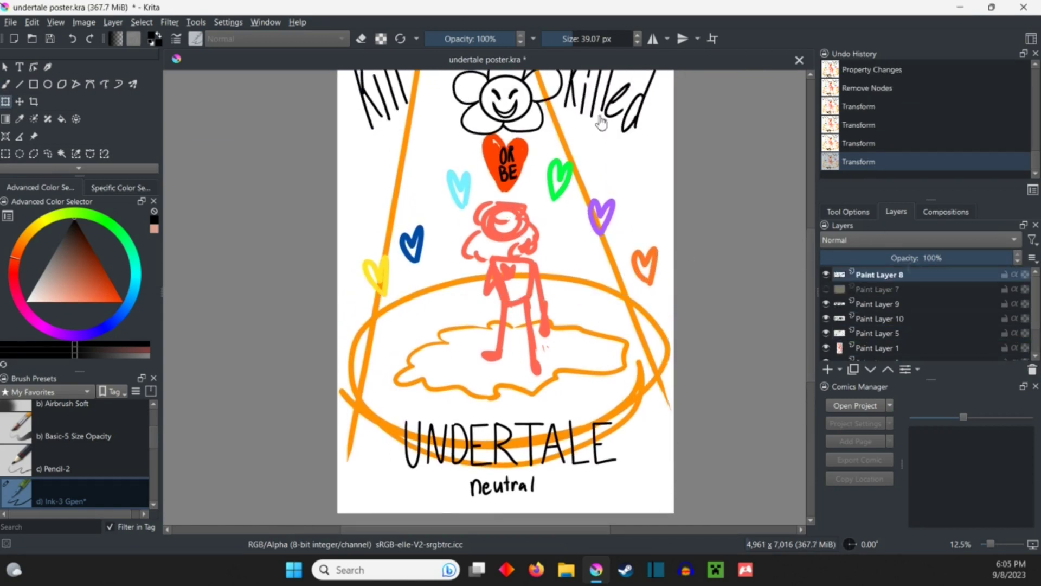
{"action": "key", "text": "ctrl+s"}
Draw a black curved stroke on the red heart and copy it.
{"action": "left_click", "coordinate": [879, 333]}
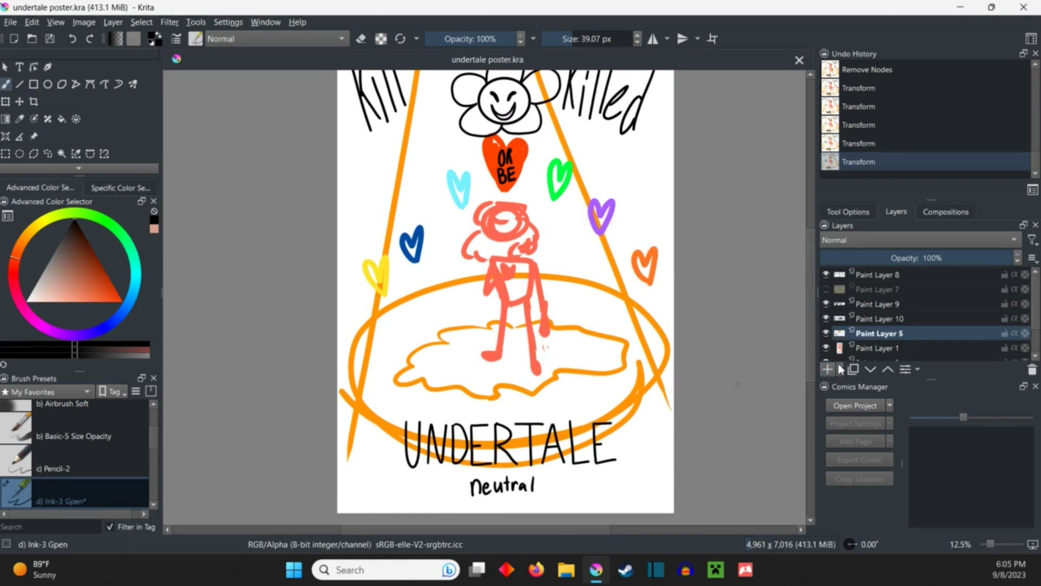
{"action": "scroll", "coordinate": [504, 163], "scroll_direction": "up", "scroll_amount": 3}
{"action": "scroll", "coordinate": [505, 163], "scroll_direction": "up", "scroll_amount": 2}
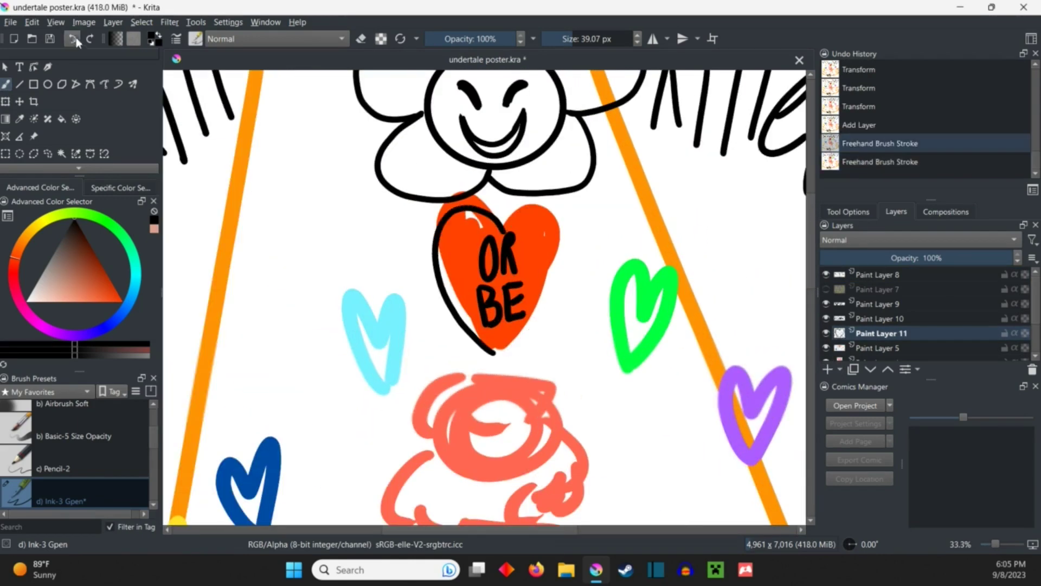
{"action": "scroll", "coordinate": [529, 171], "scroll_direction": "up", "scroll_amount": 2}
{"action": "mouse_move", "coordinate": [472, 196]}
{"action": "left_mouse_down"}
{"action": "mouse_move", "coordinate": [565, 175]}
{"action": "mouse_move", "coordinate": [602, 325]}
{"action": "left_mouse_up"}
{"action": "scroll", "coordinate": [529, 285], "scroll_direction": "down", "scroll_amount": 1}
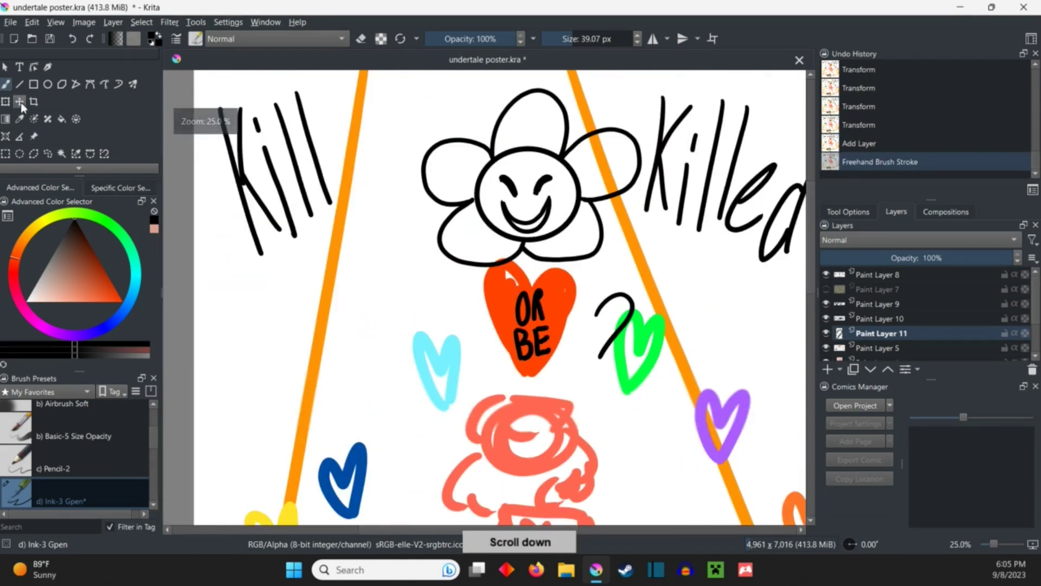
{"action": "left_click", "coordinate": [32, 23]}
{"action": "left_click", "coordinate": [50, 85]}
{"action": "left_click", "coordinate": [32, 23]}
{"action": "left_click", "coordinate": [49, 160]}
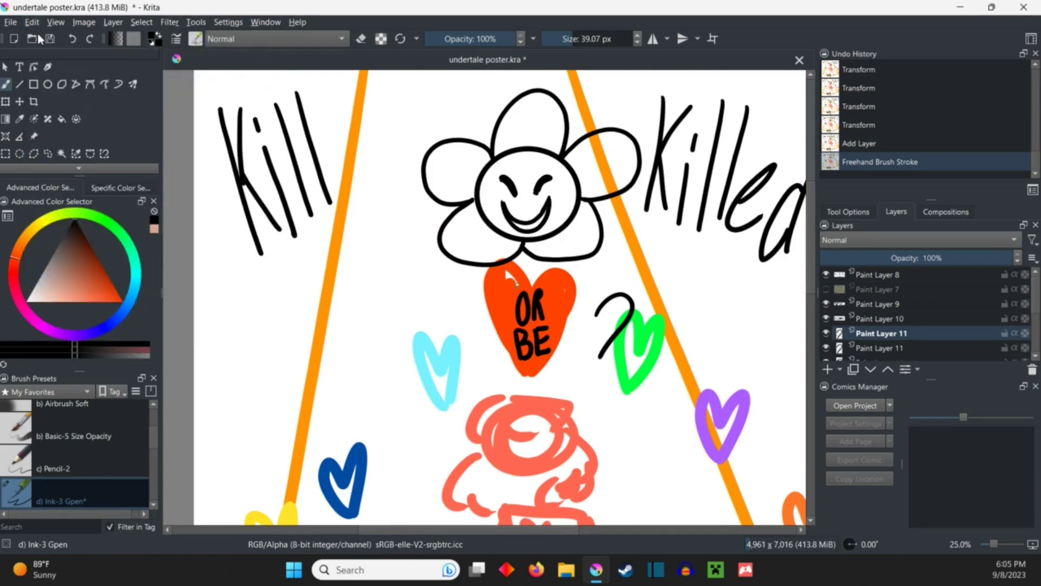
Paste the stroke and try enlarging it near the green heart, then undo.
{"action": "left_click", "coordinate": [32, 22]}
{"action": "left_click", "coordinate": [48, 160]}
{"action": "mouse_move", "coordinate": [614, 325]}
{"action": "left_mouse_down"}
{"action": "mouse_move", "coordinate": [589, 291]}
{"action": "mouse_move", "coordinate": [613, 265]}
{"action": "left_mouse_up"}
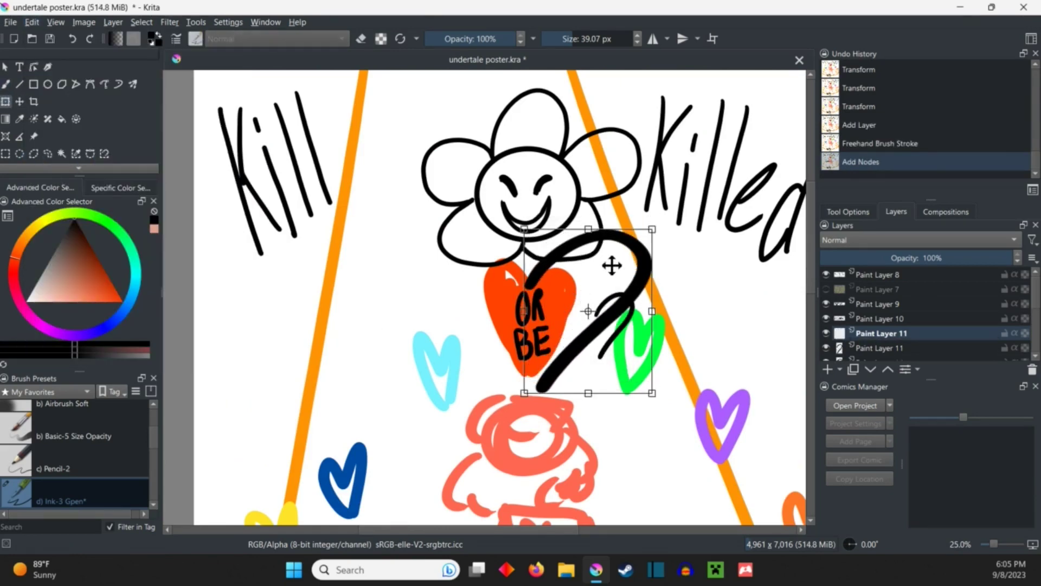
{"action": "key", "text": "ctrl+z"}
{"action": "key", "text": "ctrl+z"}
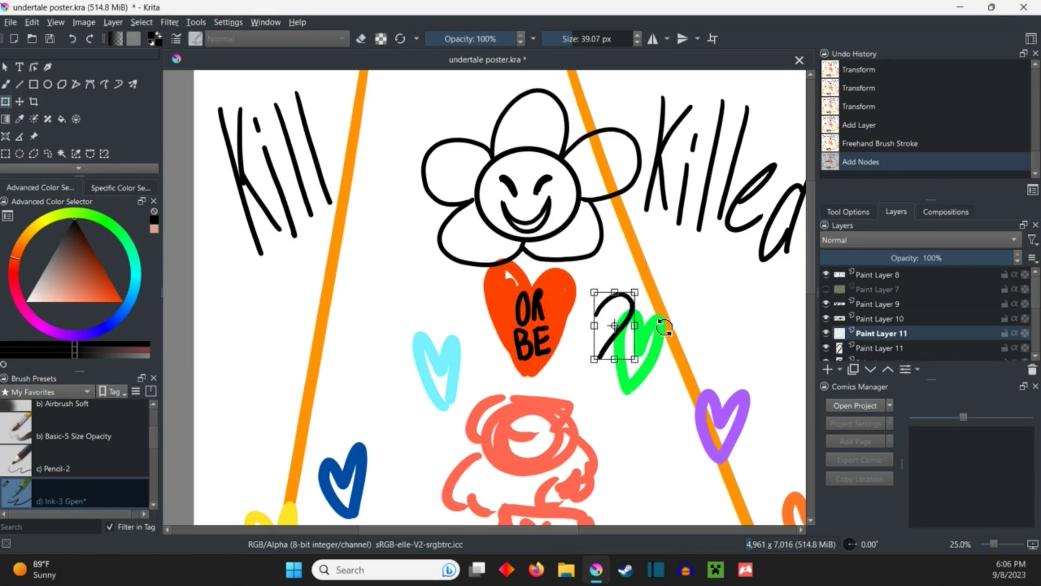
{"action": "left_click_drag", "start_coordinate": [655, 356], "coordinate": [439, 366]}
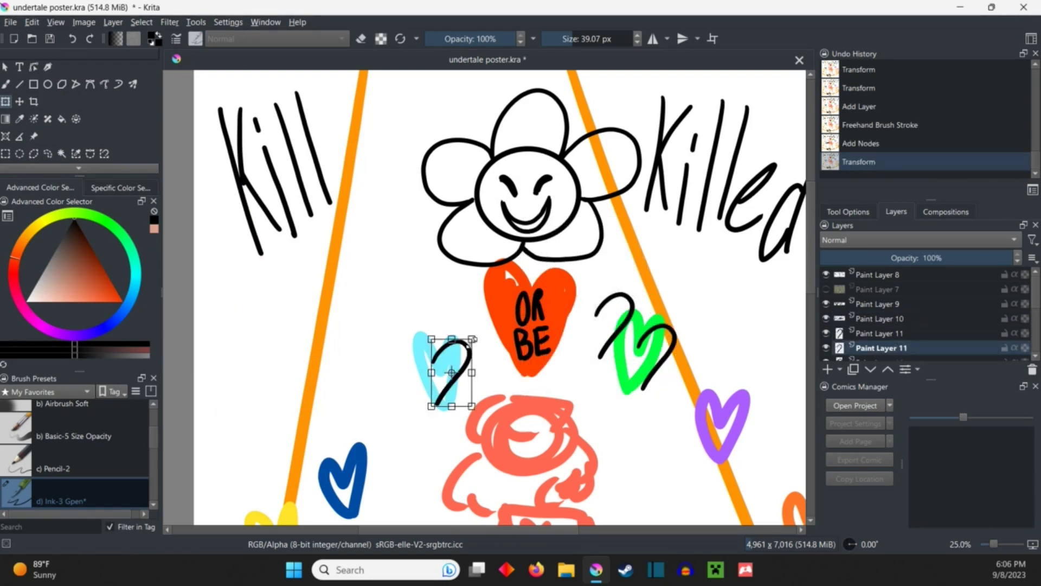
{"action": "scroll", "coordinate": [488, 326], "scroll_direction": "down", "scroll_amount": 3}
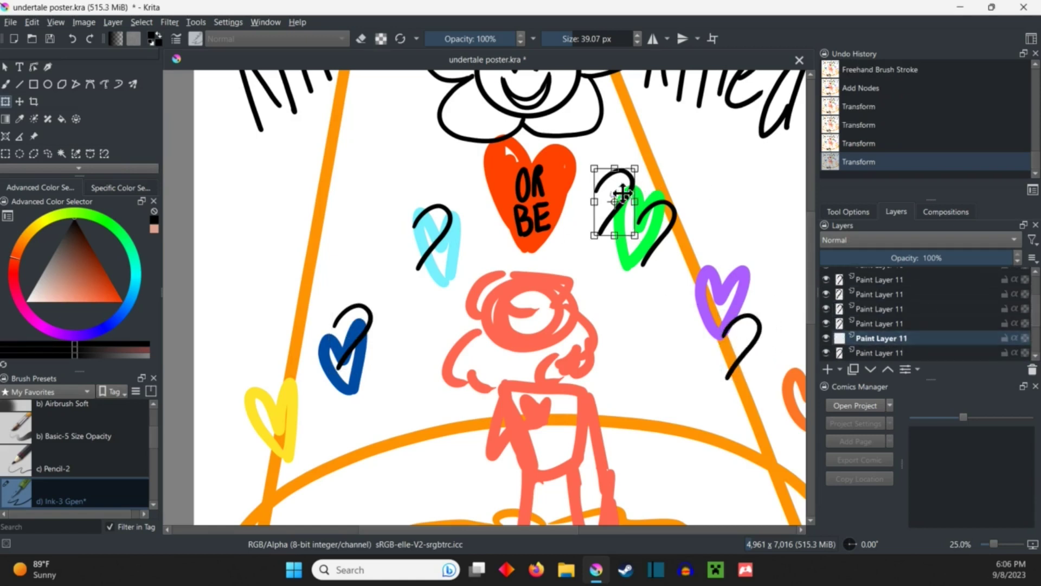
Place stroke copies on the orange, blue and cyan hearts and save.
{"action": "left_click_drag", "start_coordinate": [615, 201], "coordinate": [751, 399]}
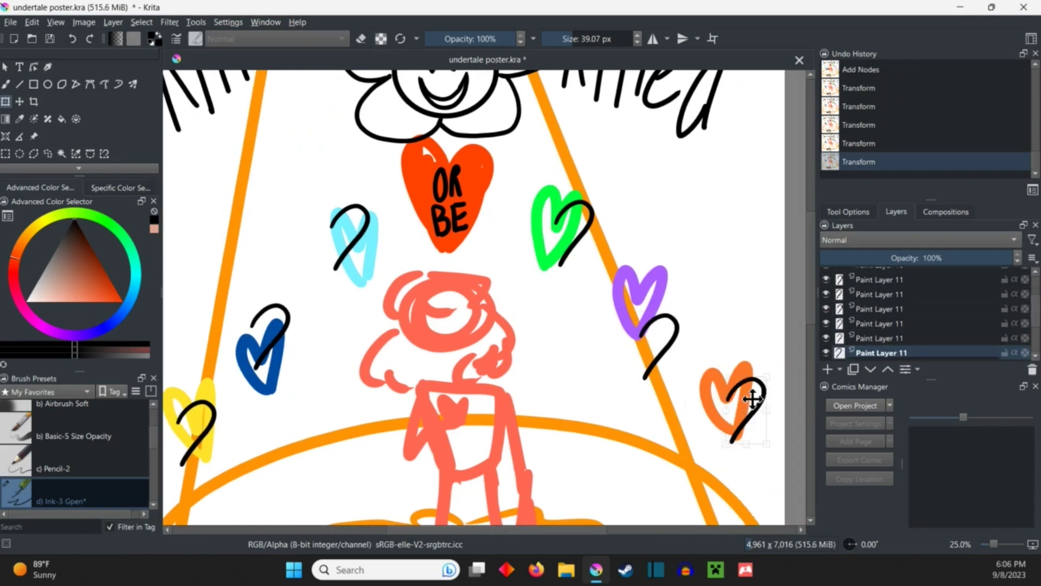
{"action": "left_click", "coordinate": [901, 339]}
{"action": "left_click_drag", "start_coordinate": [195, 432], "coordinate": [216, 411]}
{"action": "left_click_drag", "start_coordinate": [659, 342], "coordinate": [662, 309]}
{"action": "left_click", "coordinate": [879, 309]}
{"action": "left_click_drag", "start_coordinate": [268, 333], "coordinate": [291, 307]}
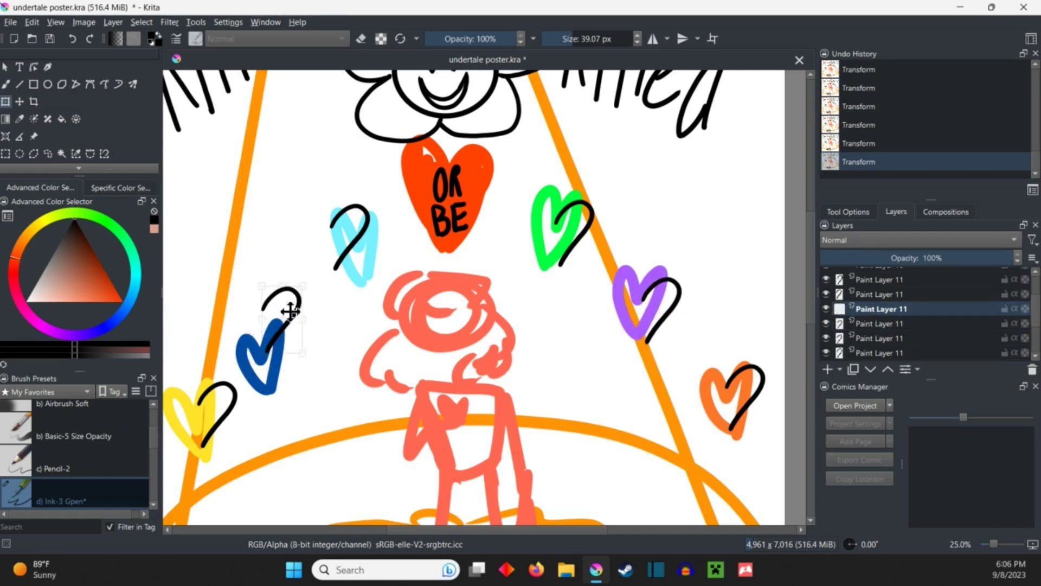
{"action": "key", "text": "Page_Up"}
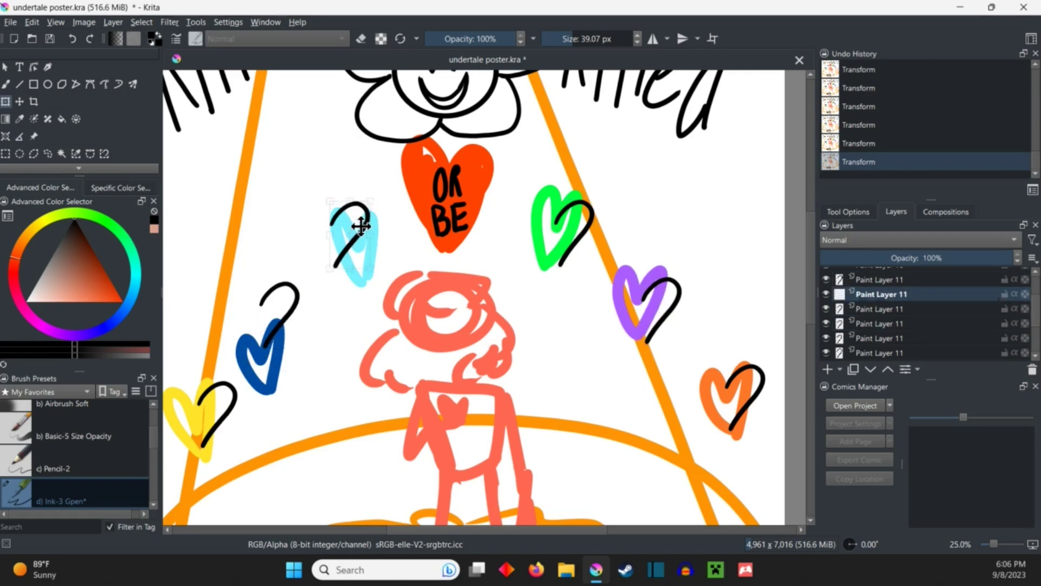
{"action": "scroll", "coordinate": [359, 225], "scroll_direction": "down", "scroll_amount": 2}
{"action": "key", "text": "ctrl+s"}
Merge all the black stroke layers into one.
{"action": "left_click", "coordinate": [887, 322]}
{"action": "right_click", "coordinate": [887, 322]}
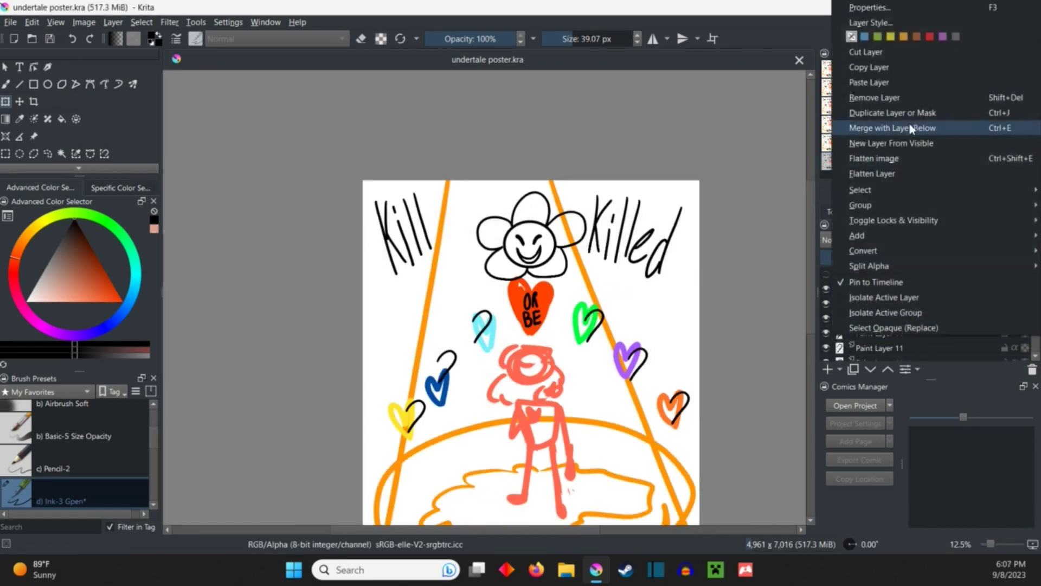
{"action": "left_click", "coordinate": [892, 127]}
{"action": "key", "text": "ctrl+e"}
{"action": "key", "text": "ctrl+e"}
{"action": "key", "text": "ctrl+e"}
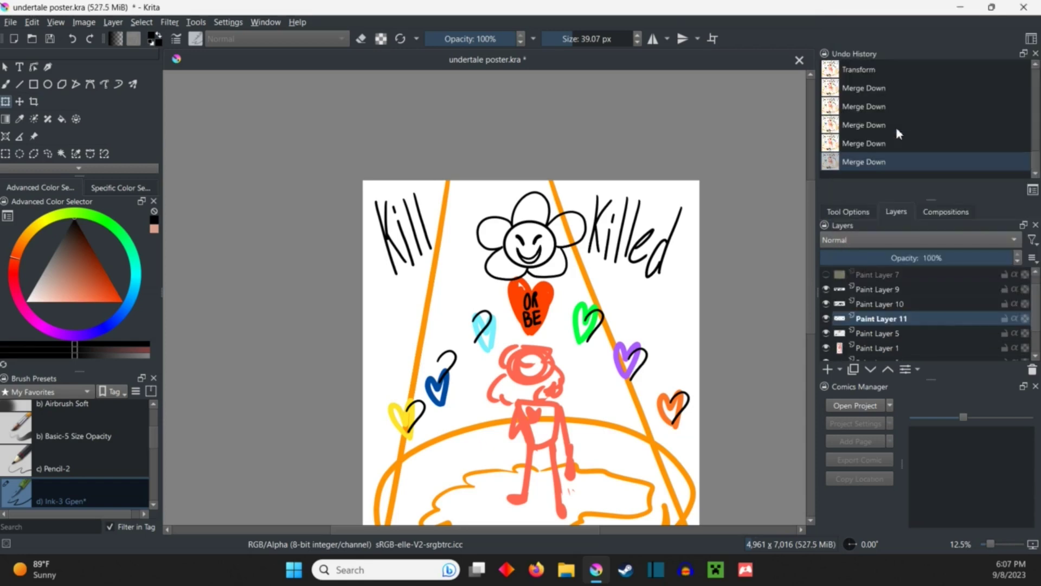
Paste the strokes as a new layer and align them into heart outlines.
{"action": "left_click", "coordinate": [32, 21]}
{"action": "left_click", "coordinate": [46, 92]}
{"action": "left_click_drag", "start_coordinate": [587, 372], "coordinate": [513, 372]}
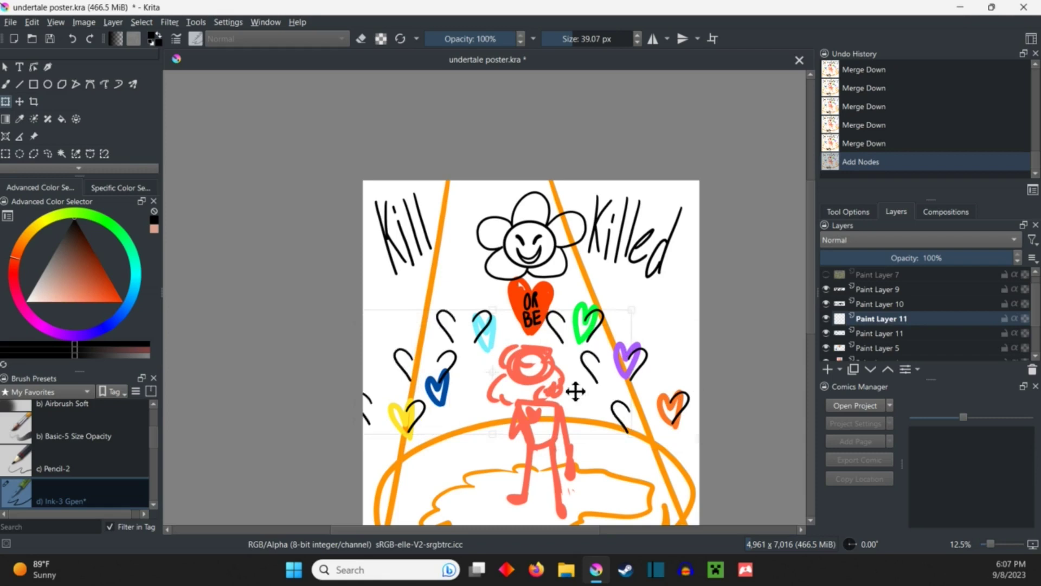
{"action": "scroll", "coordinate": [588, 478], "scroll_direction": "up", "scroll_amount": 1}
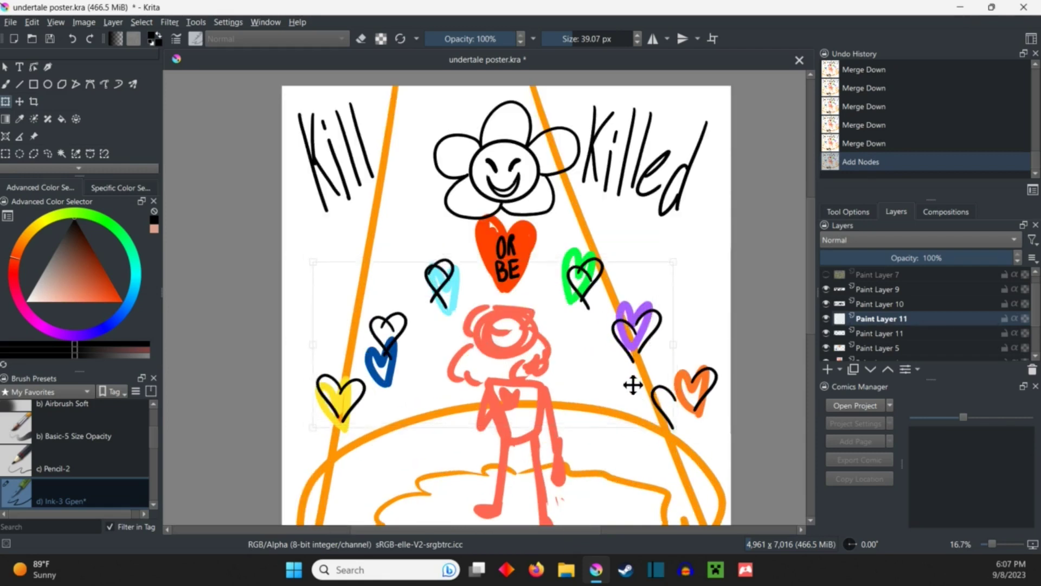
{"action": "left_click_drag", "start_coordinate": [626, 383], "coordinate": [614, 379]}
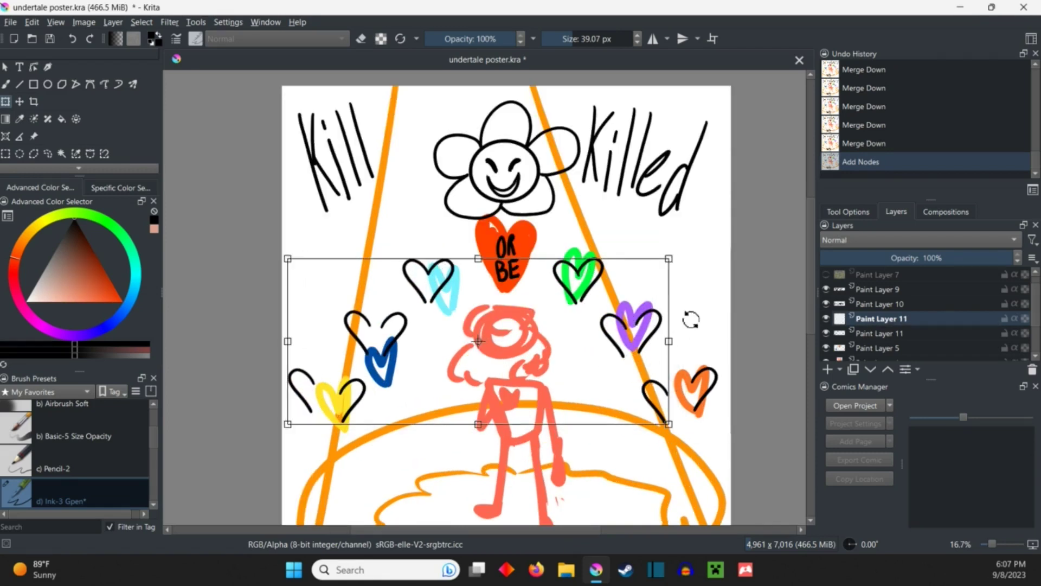
{"action": "key", "text": "Return"}
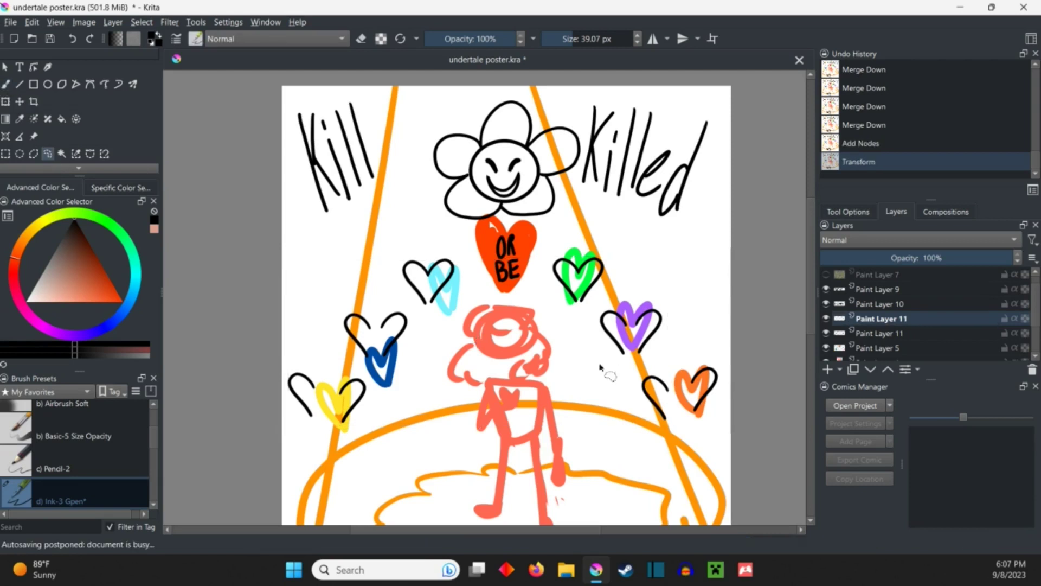
Lasso and move the right-hand outlines onto the purple and orange hearts.
{"action": "left_click_drag", "start_coordinate": [614, 303], "coordinate": [618, 305]}
{"action": "key", "text": "ctrl+t"}
{"action": "left_click_drag", "start_coordinate": [667, 370], "coordinate": [680, 376]}
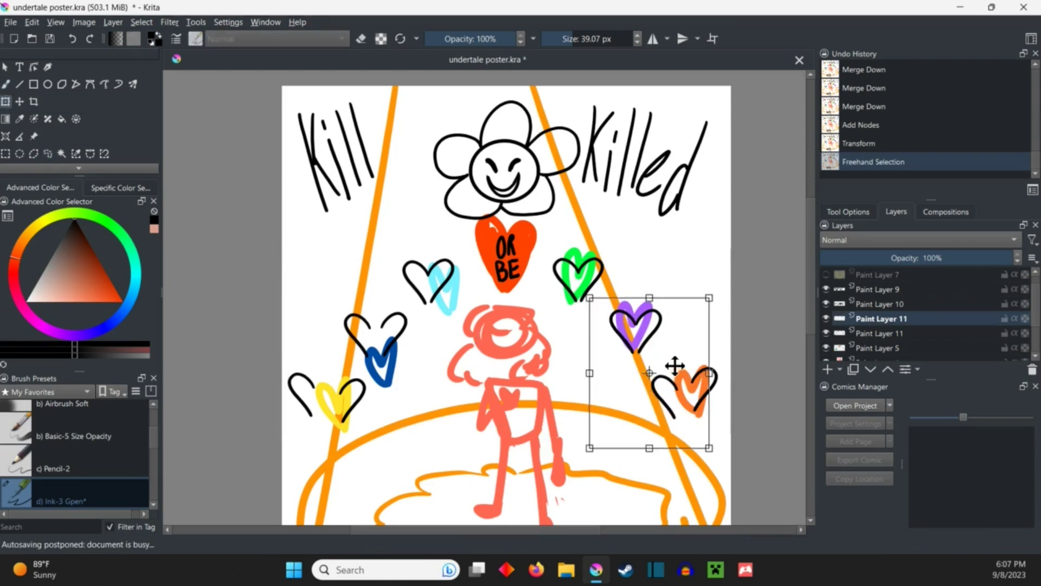
{"action": "key", "text": "Return"}
{"action": "left_click", "coordinate": [57, 156]}
{"action": "key", "text": "ctrl+shift+a"}
{"action": "key", "text": "t"}
{"action": "left_click_drag", "start_coordinate": [687, 419], "coordinate": [702, 427]}
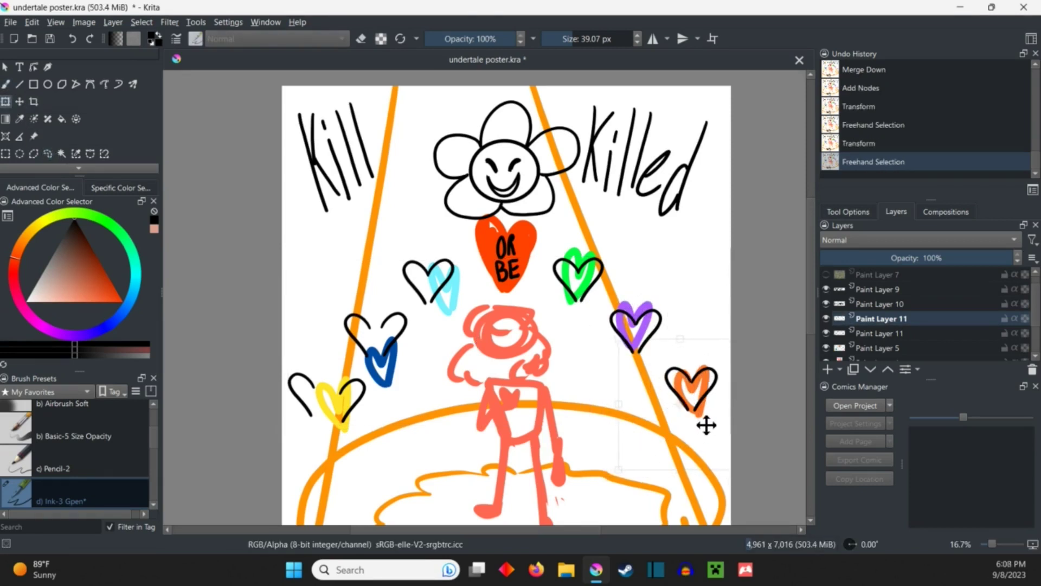
{"action": "key", "text": "Return"}
Lasso and move the left-hand outlines onto the blue and yellow hearts.
{"action": "left_click_drag", "start_coordinate": [350, 285], "coordinate": [326, 468]}
{"action": "key", "text": "ctrl+t"}
{"action": "key", "text": "Return"}
{"action": "left_click", "coordinate": [64, 153]}
{"action": "mouse_move", "coordinate": [343, 375]}
{"action": "left_mouse_down"}
{"action": "mouse_move", "coordinate": [351, 372]}
{"action": "mouse_move", "coordinate": [336, 405]}
{"action": "left_mouse_up"}
{"action": "left_click", "coordinate": [20, 101]}
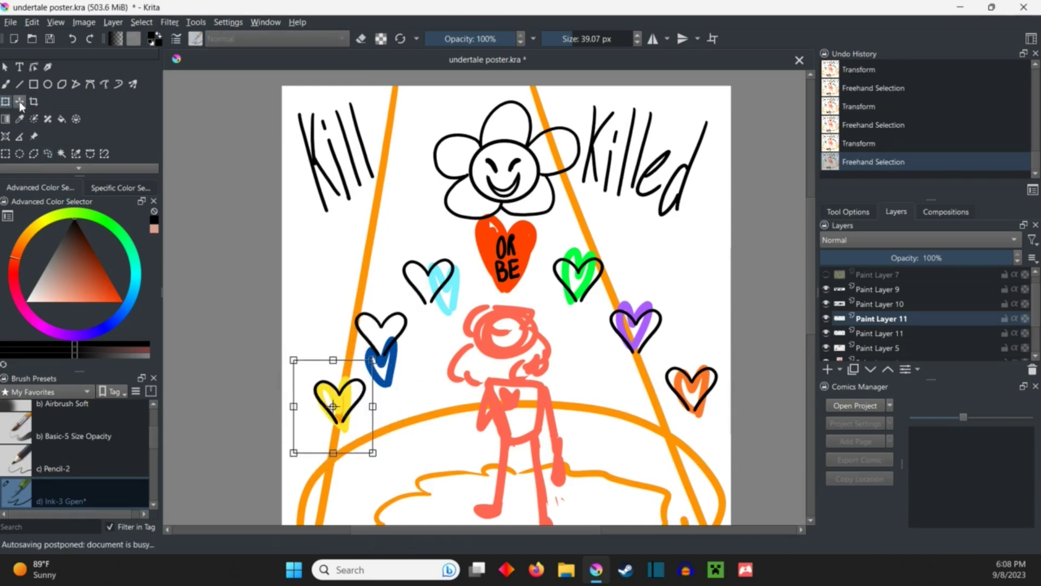
{"action": "key", "text": "Return"}
{"action": "key", "text": "ctrl+shift+a"}
{"action": "scroll", "coordinate": [570, 326], "scroll_direction": "up", "scroll_amount": 4}
Touch up the orange heart's tip and patch gaps in the outlines with the brush.
{"action": "key", "text": "b"}
{"action": "left_click", "coordinate": [650, 319]}
{"action": "left_click", "coordinate": [657, 329]}
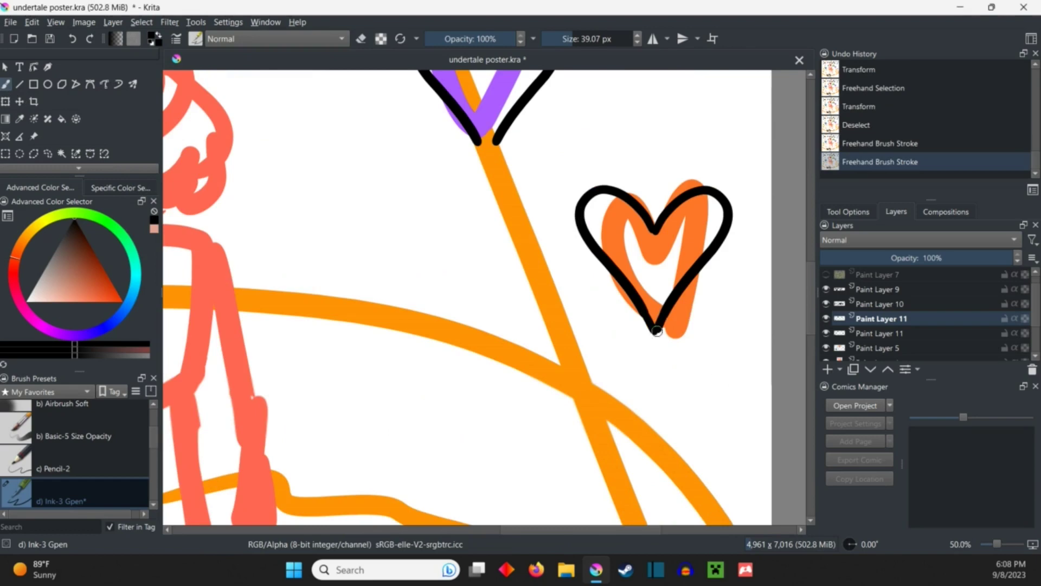
{"action": "scroll", "coordinate": [658, 328], "scroll_direction": "up", "scroll_amount": 5}
{"action": "left_click", "coordinate": [484, 308]}
{"action": "left_click", "coordinate": [488, 318]}
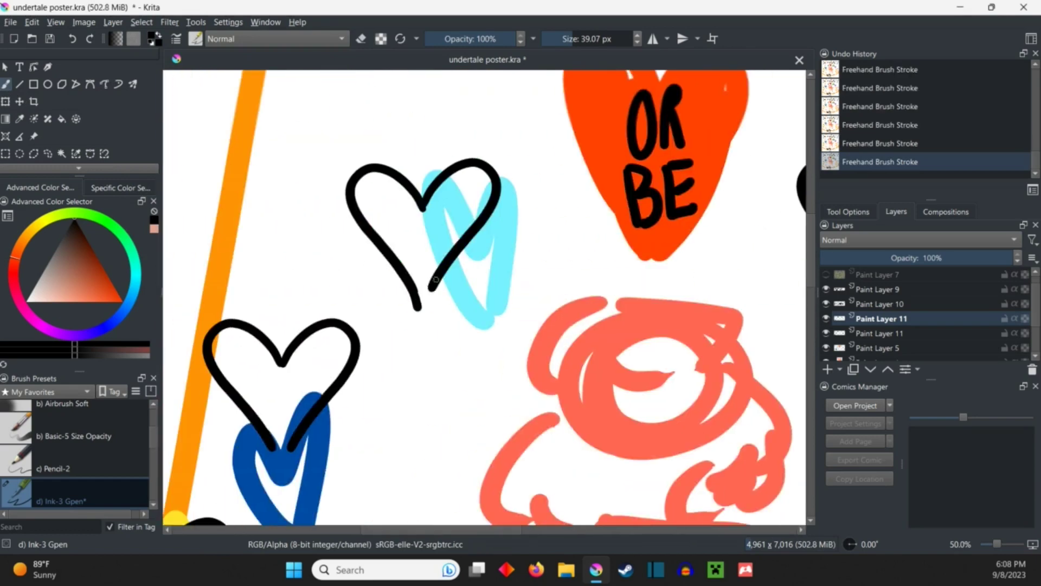
{"action": "scroll", "coordinate": [488, 326], "scroll_direction": "down", "scroll_amount": 5}
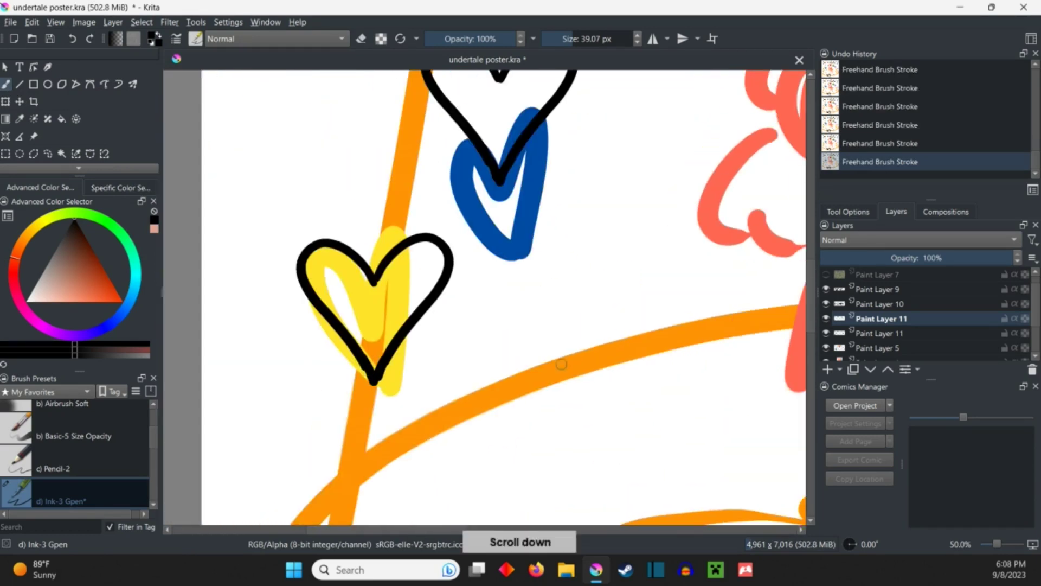
{"action": "scroll", "coordinate": [489, 326], "scroll_direction": "down", "scroll_amount": 6}
Save, merge the touch-ups down, and add a new layer.
{"action": "left_click", "coordinate": [50, 39]}
{"action": "key", "text": "ctrl+e"}
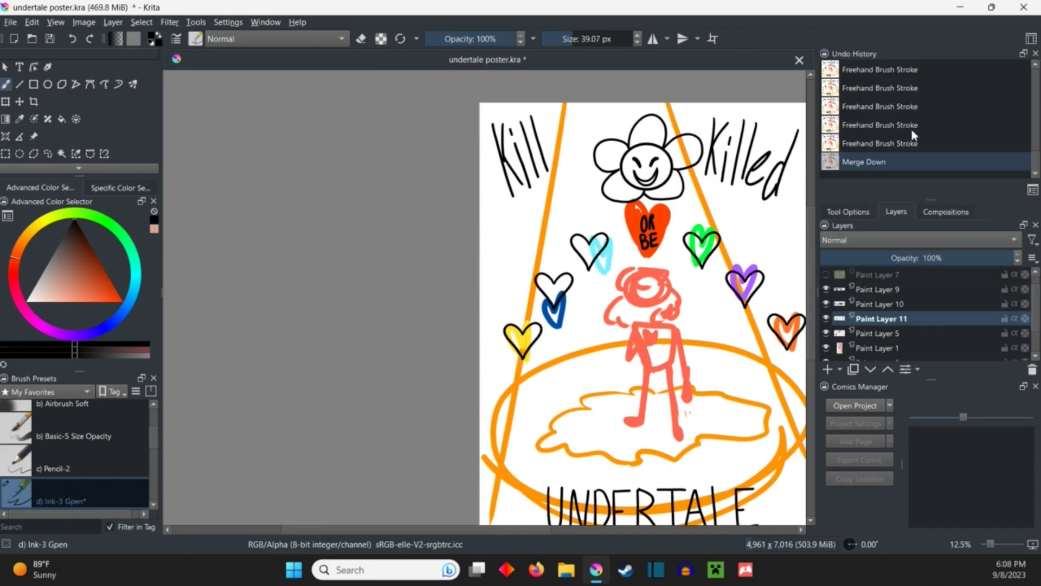
{"action": "key", "text": "Insert"}
{"action": "scroll", "coordinate": [488, 309], "scroll_direction": "up", "scroll_amount": 2}
{"action": "scroll", "coordinate": [488, 310], "scroll_direction": "up", "scroll_amount": 2}
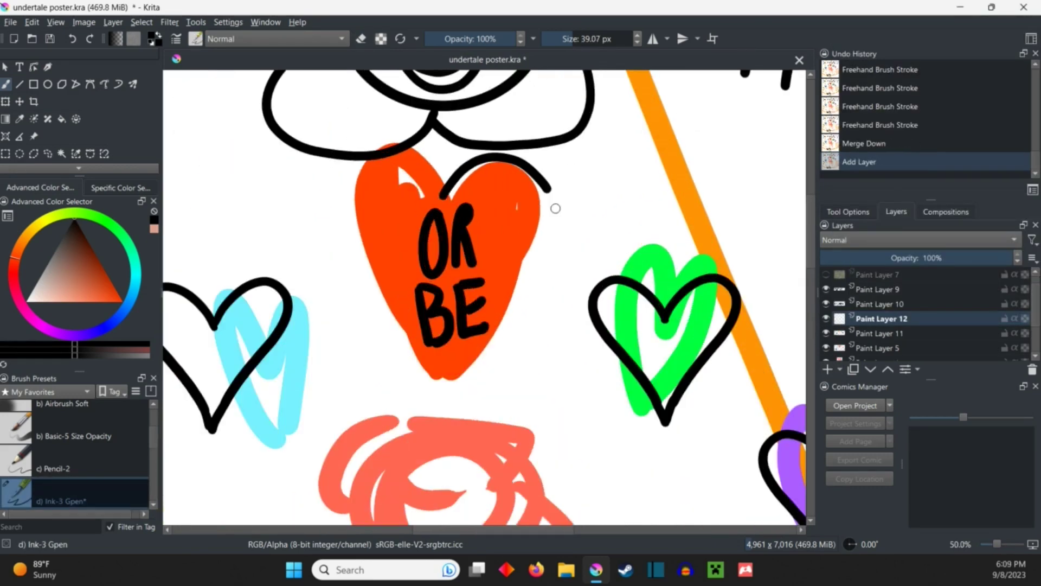
Outline the OR BE heart: draw one half, paste a copy onto the other side.
{"action": "mouse_move", "coordinate": [455, 192]}
{"action": "left_mouse_down"}
{"action": "mouse_move", "coordinate": [505, 342]}
{"action": "mouse_move", "coordinate": [453, 399]}
{"action": "left_mouse_up"}
{"action": "left_click_drag", "start_coordinate": [455, 342], "coordinate": [505, 390]}
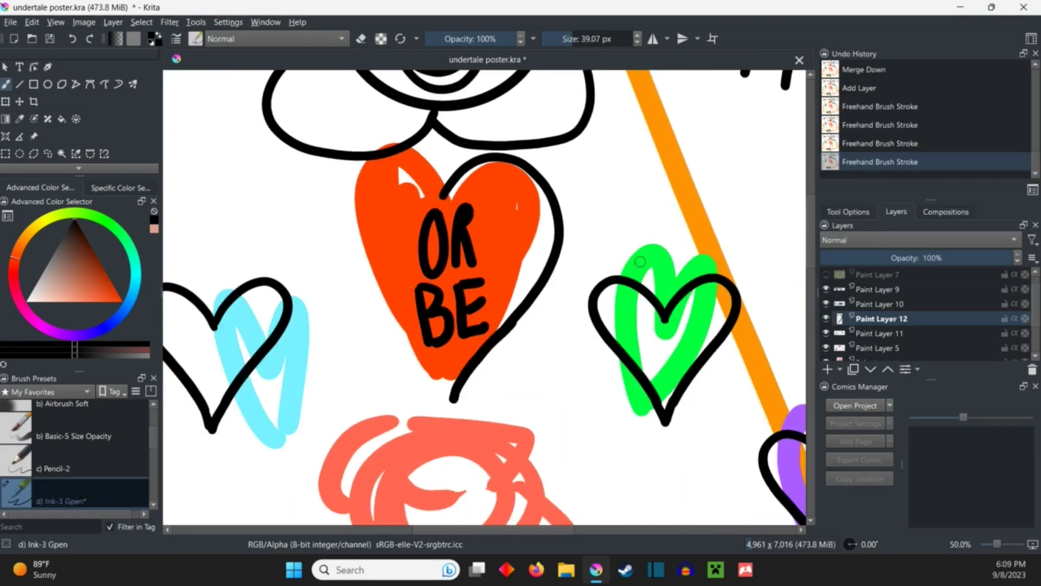
{"action": "scroll", "coordinate": [488, 309], "scroll_direction": "down", "scroll_amount": 2}
{"action": "left_click", "coordinate": [32, 22]}
{"action": "left_click", "coordinate": [50, 90]}
{"action": "left_click_drag", "start_coordinate": [456, 332], "coordinate": [509, 310]}
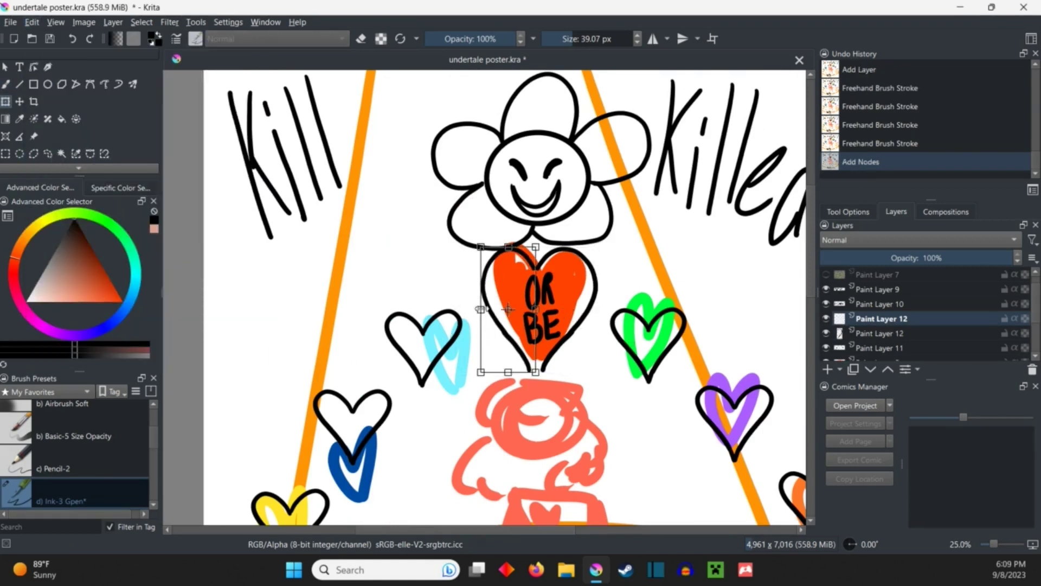
{"action": "key", "text": "Return"}
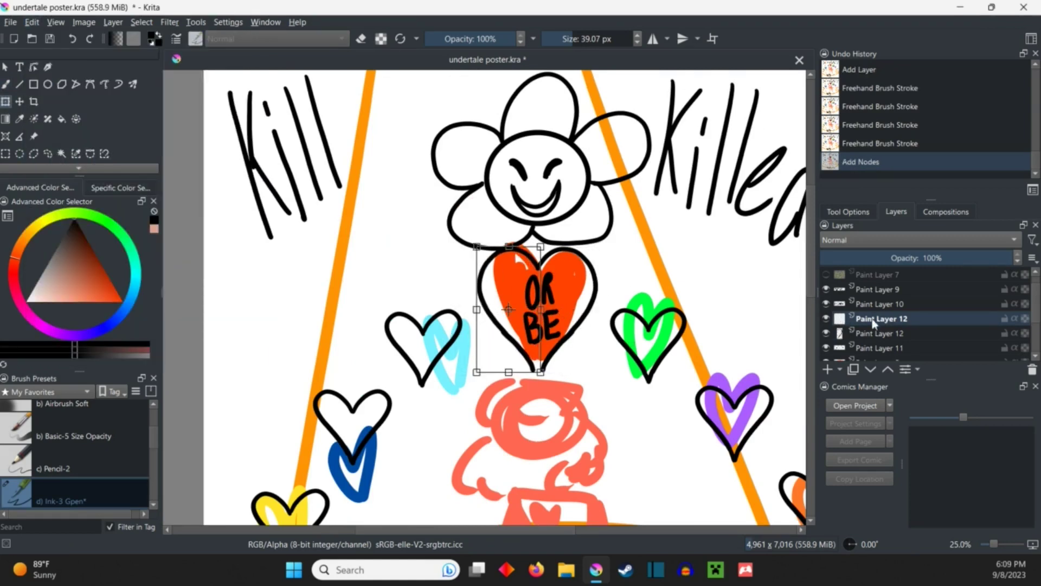
{"action": "scroll", "coordinate": [488, 309], "scroll_direction": "up", "scroll_amount": 1}
Clear the selection, toggle the eraser across outline layers, and save.
{"action": "left_click", "coordinate": [141, 22]}
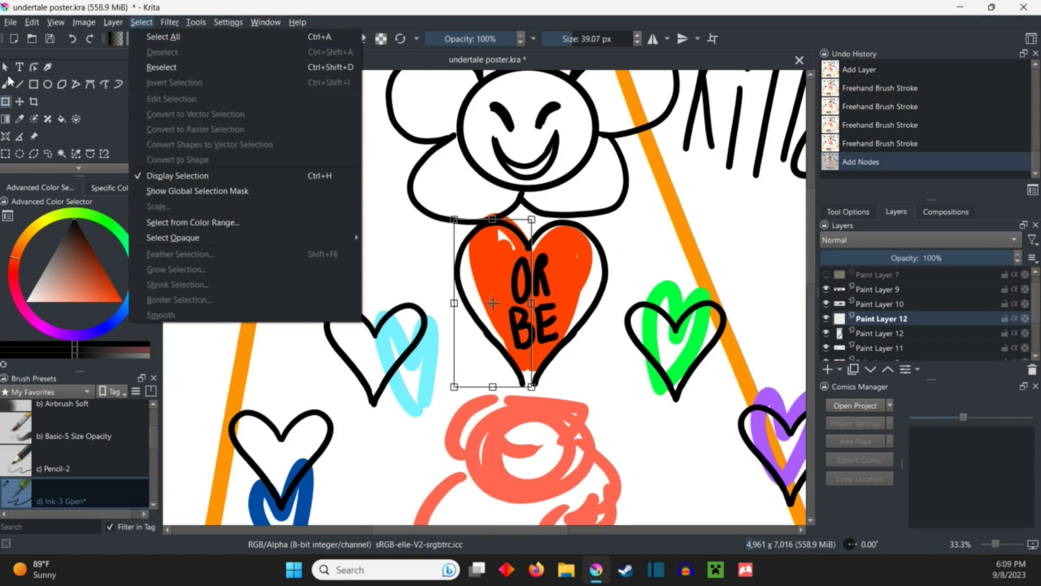
{"action": "key", "text": "ctrl+shift+a"}
{"action": "scroll", "coordinate": [561, 277], "scroll_direction": "up", "scroll_amount": 4}
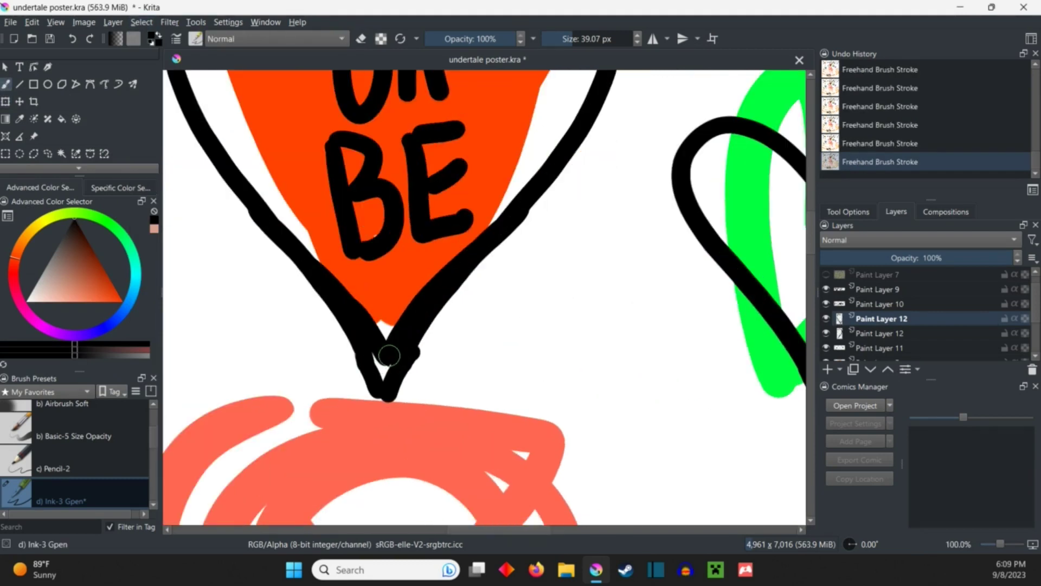
{"action": "key", "text": "slash"}
{"action": "key", "text": "Page_Down"}
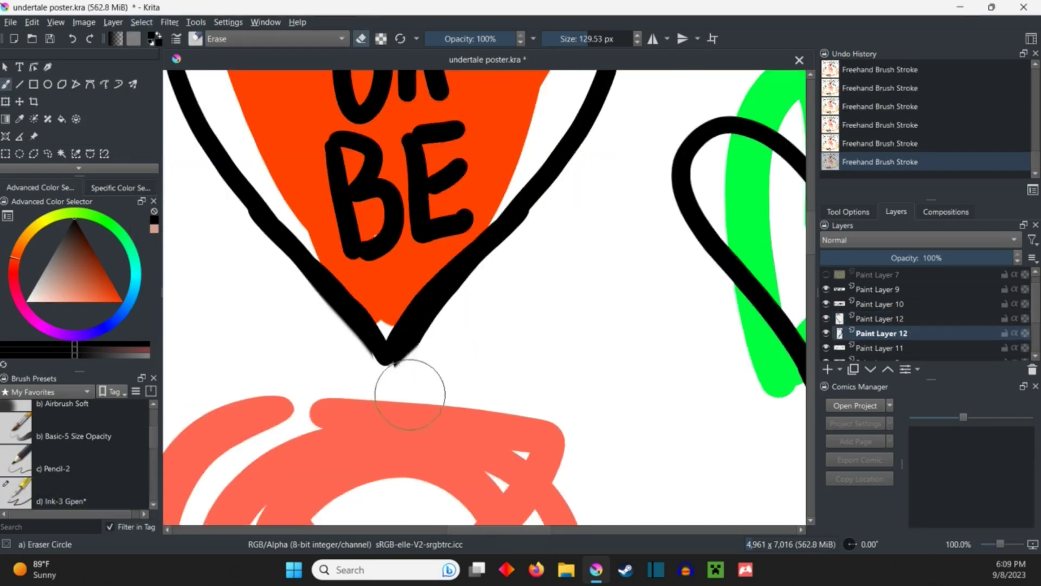
{"action": "key", "text": "Page_Up"}
{"action": "key", "text": "slash"}
{"action": "scroll", "coordinate": [561, 277], "scroll_direction": "down", "scroll_amount": 5}
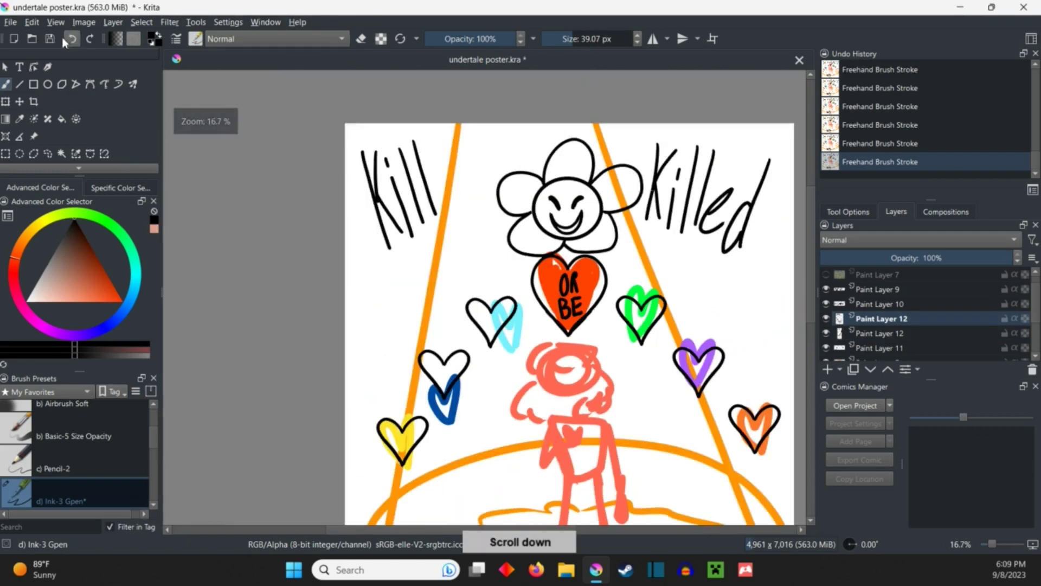
{"action": "key", "text": "ctrl+s"}
{"action": "scroll", "coordinate": [561, 277], "scroll_direction": "up", "scroll_amount": 3}
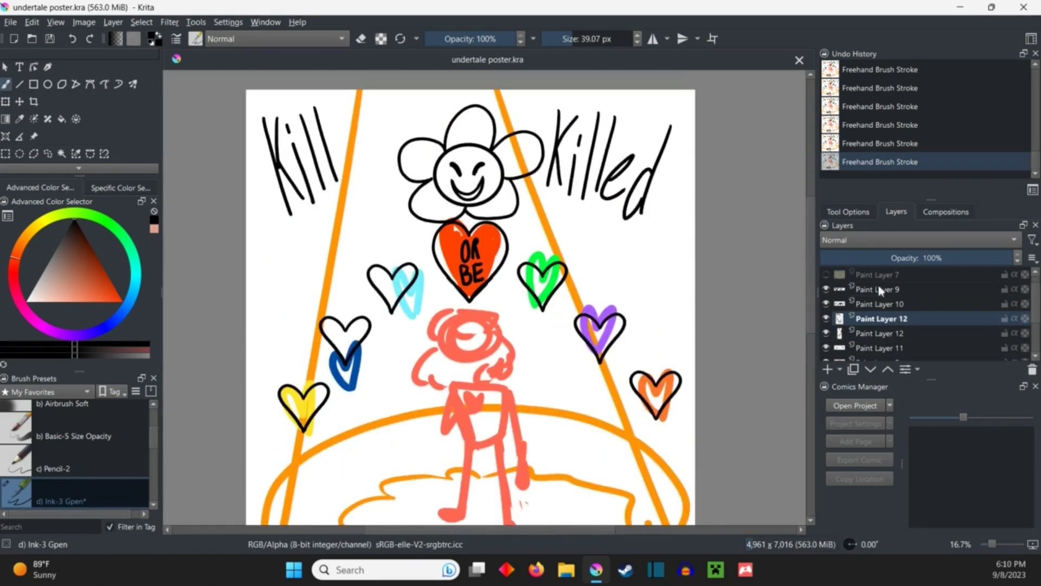
Lasso the word Kill and start transforming it.
{"action": "key", "text": "Page_Up"}
{"action": "left_click_drag", "start_coordinate": [222, 164], "coordinate": [358, 236]}
{"action": "key", "text": "ctrl+t"}
{"action": "key", "text": "Page_Down"}
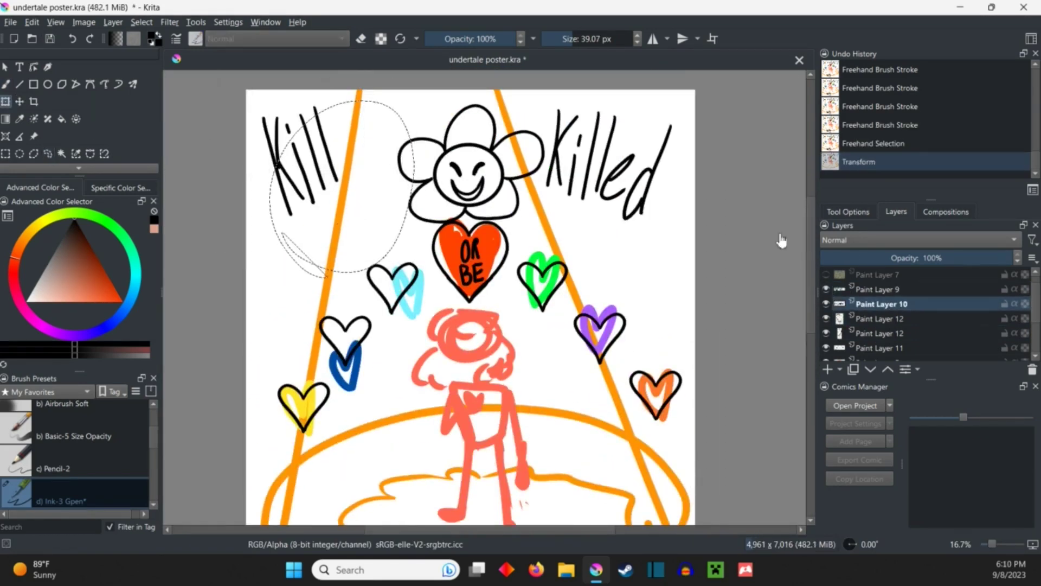
{"action": "key", "text": "Return"}
{"action": "key", "text": "ctrl+shift+a"}
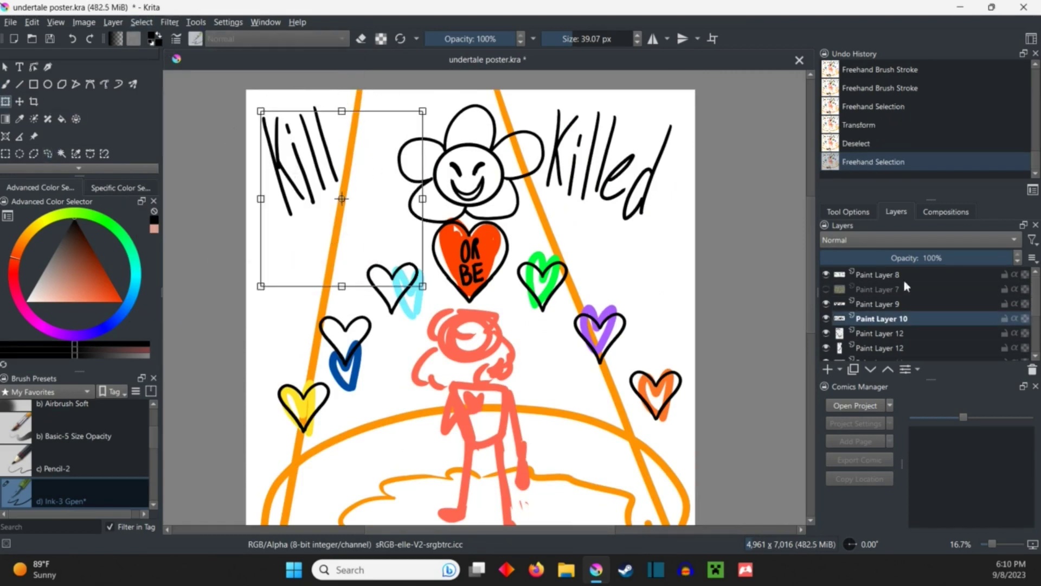
Move the word Kill closer to the flower and clear the selection.
{"action": "key", "text": "Page_Up"}
{"action": "left_click_drag", "start_coordinate": [371, 229], "coordinate": [364, 201]}
{"action": "left_click", "coordinate": [141, 22]}
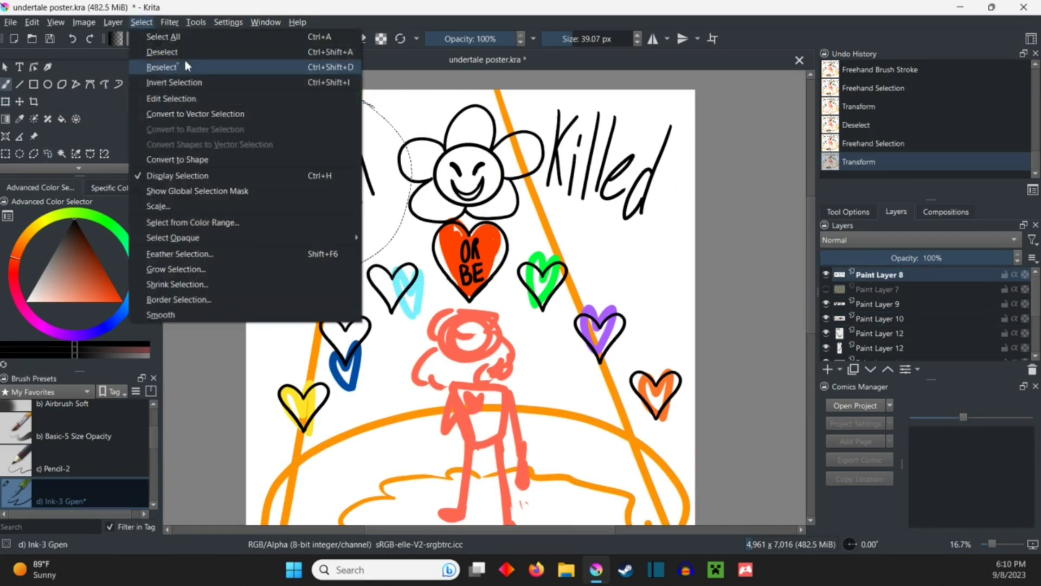
{"action": "left_click", "coordinate": [155, 64]}
{"action": "left_click", "coordinate": [140, 22]}
{"action": "left_click", "coordinate": [155, 52]}
{"action": "scroll", "coordinate": [488, 293], "scroll_direction": "down", "scroll_amount": 5}
{"action": "scroll", "coordinate": [487, 292], "scroll_direction": "up", "scroll_amount": 5}
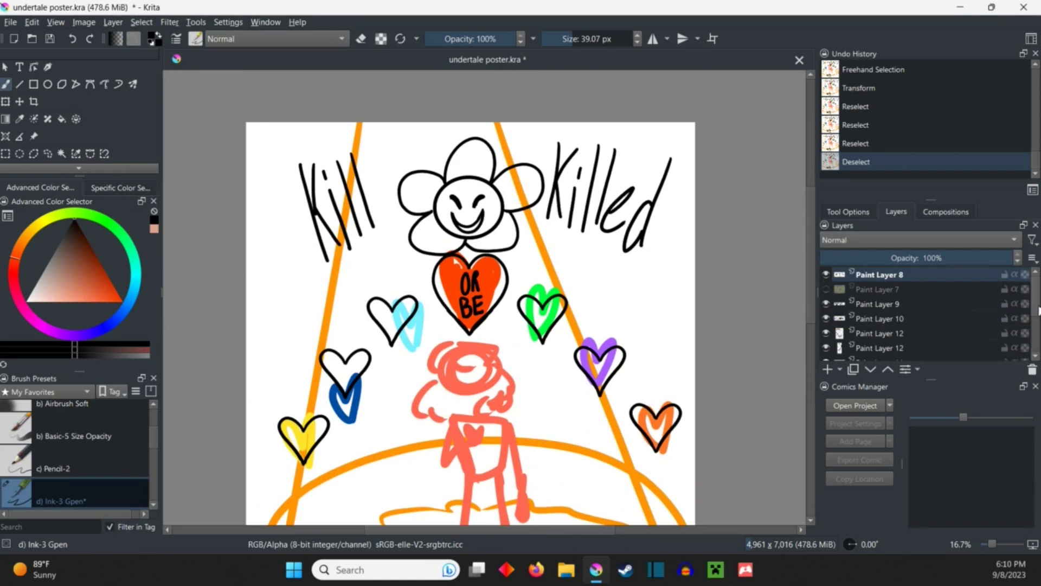
{"action": "scroll", "coordinate": [895, 317], "scroll_direction": "down", "scroll_amount": 3}
On a new layer, add thin grass strokes to the golden patch's right side, then save.
{"action": "key", "text": "Insert"}
{"action": "scroll", "coordinate": [488, 366], "scroll_direction": "down", "scroll_amount": 5}
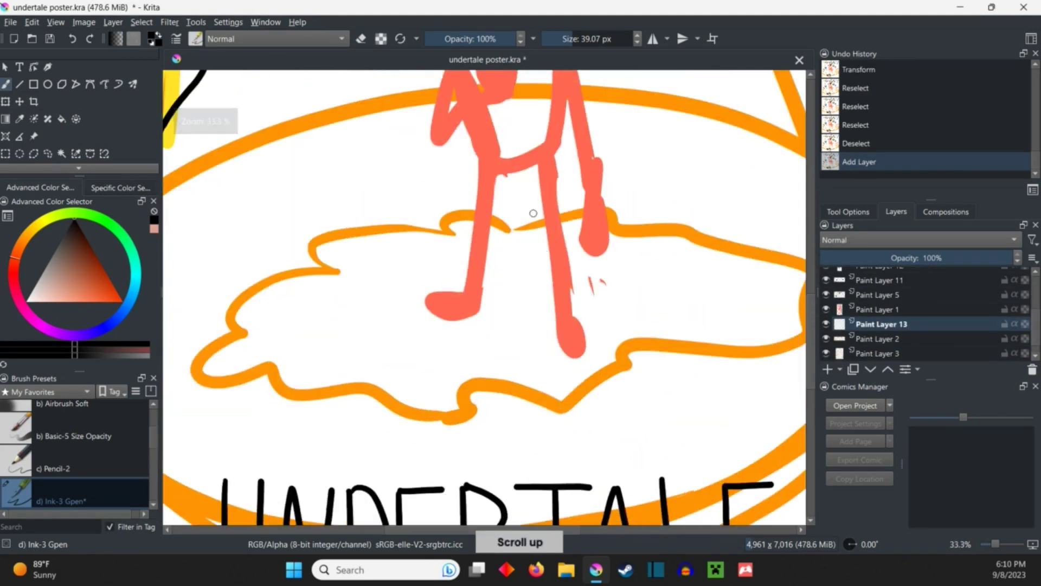
{"action": "scroll", "coordinate": [488, 325], "scroll_direction": "up", "scroll_amount": 3}
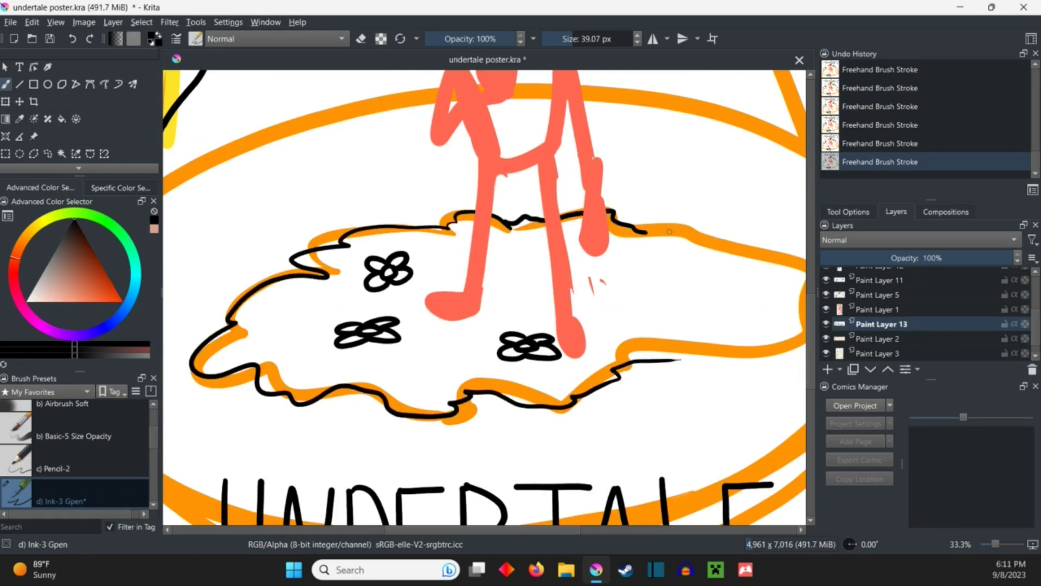
{"action": "left_click_drag", "start_coordinate": [669, 230], "coordinate": [562, 239]}
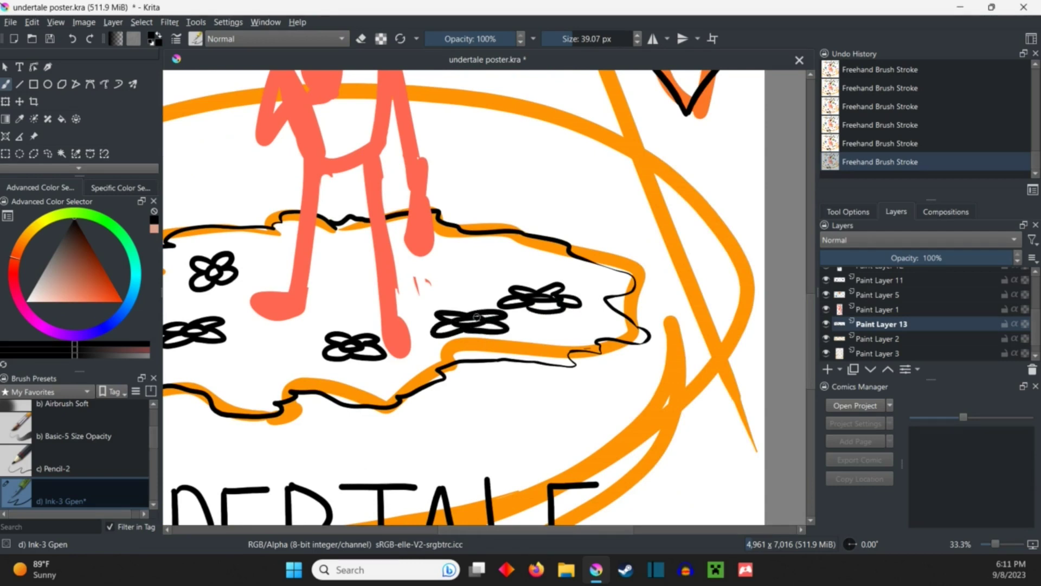
{"action": "scroll", "coordinate": [475, 243], "scroll_direction": "down", "scroll_amount": 2}
{"action": "scroll", "coordinate": [475, 244], "scroll_direction": "up", "scroll_amount": 1}
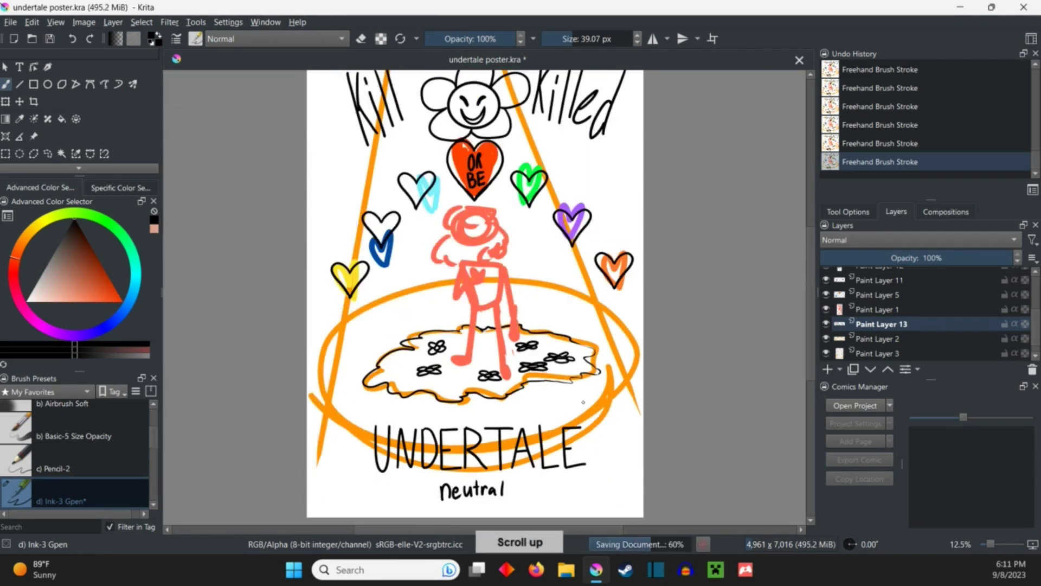
{"action": "scroll", "coordinate": [475, 243], "scroll_direction": "up", "scroll_amount": 3}
{"action": "scroll", "coordinate": [545, 354], "scroll_direction": "down", "scroll_amount": 2}
{"action": "scroll", "coordinate": [545, 354], "scroll_direction": "up", "scroll_amount": 2}
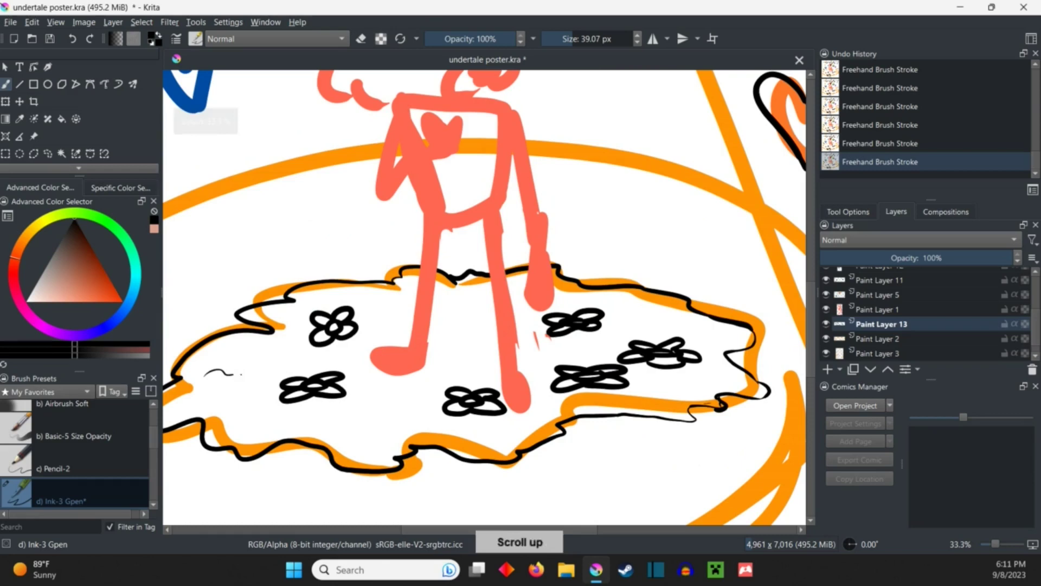
{"action": "scroll", "coordinate": [522, 369], "scroll_direction": "up", "scroll_amount": 1}
{"action": "scroll", "coordinate": [522, 368], "scroll_direction": "down", "scroll_amount": 1}
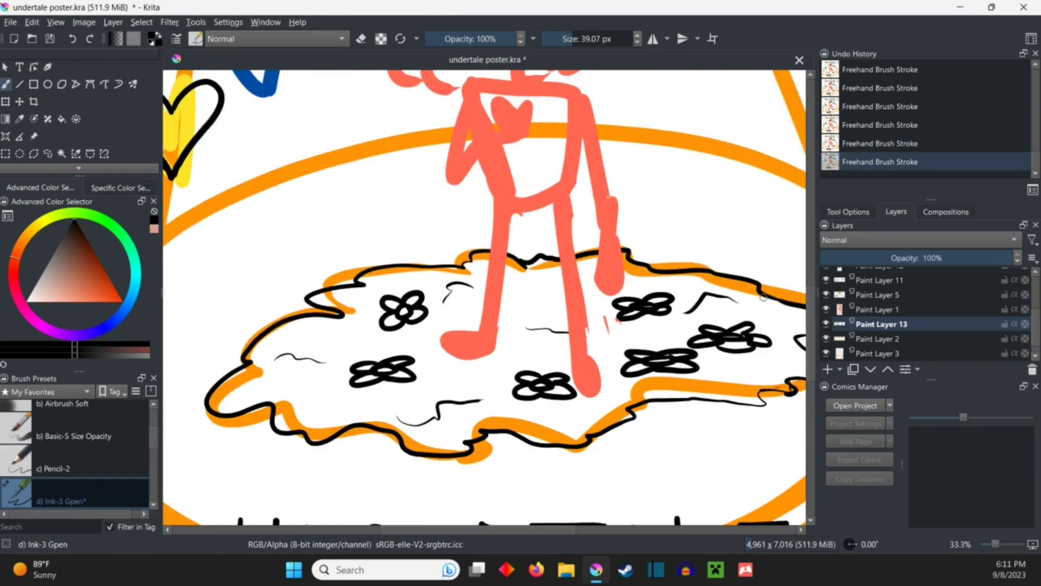
{"action": "scroll", "coordinate": [522, 368], "scroll_direction": "down", "scroll_amount": 1}
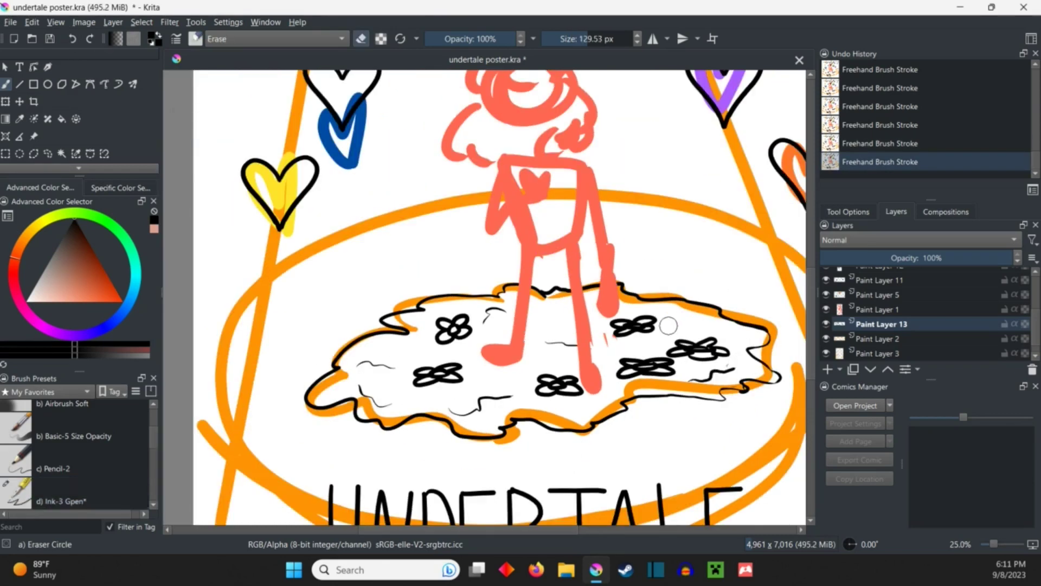
{"action": "left_click_drag", "start_coordinate": [675, 312], "coordinate": [715, 321]}
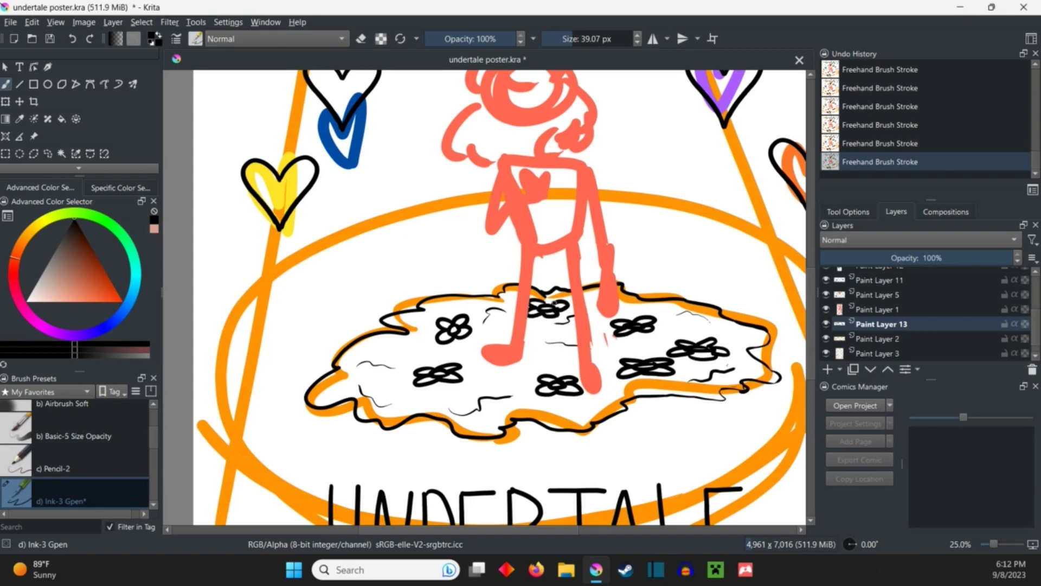
{"action": "scroll", "coordinate": [522, 369], "scroll_direction": "down", "scroll_amount": 3}
{"action": "key", "text": "ctrl+s"}
Delete the orange flower-patch outline layer and add a new empty paint layer.
{"action": "key", "text": "Page_Down"}
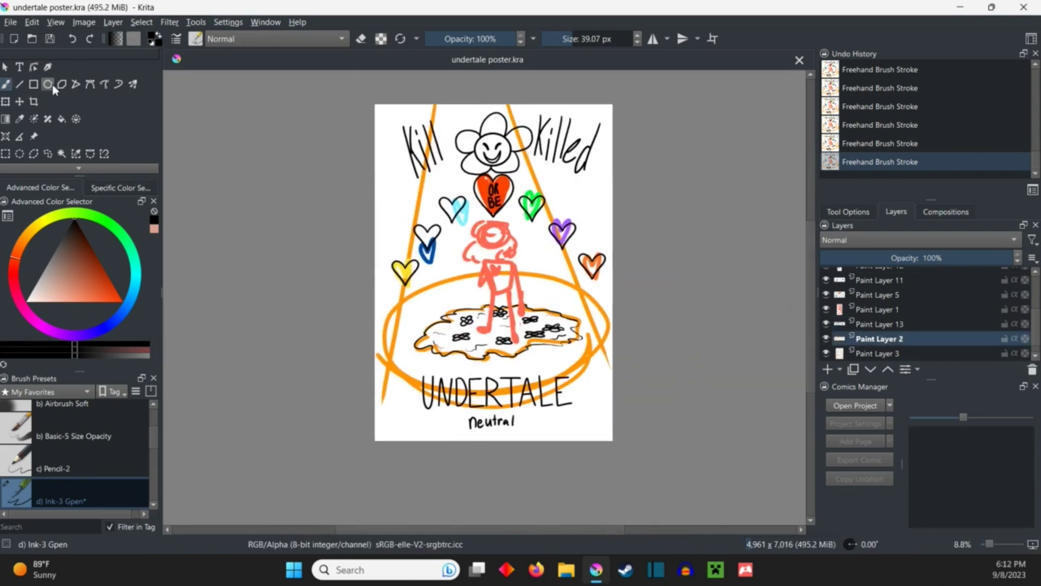
{"action": "key", "text": "Delete"}
{"action": "key", "text": "Insert"}
Draw the black spotlight ellipse around the patch plus its left and right beam lines.
{"action": "left_click", "coordinate": [64, 85]}
{"action": "left_click_drag", "start_coordinate": [382, 276], "coordinate": [422, 341]}
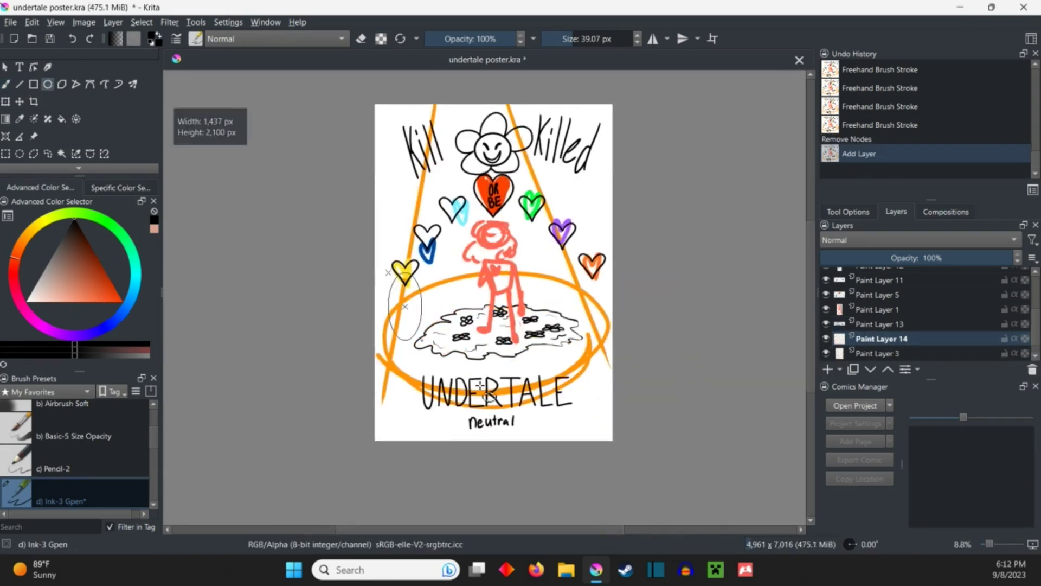
{"action": "left_click_drag", "start_coordinate": [382, 274], "coordinate": [592, 403]}
{"action": "left_click", "coordinate": [19, 84]}
{"action": "left_click_drag", "start_coordinate": [390, 319], "coordinate": [450, 105]}
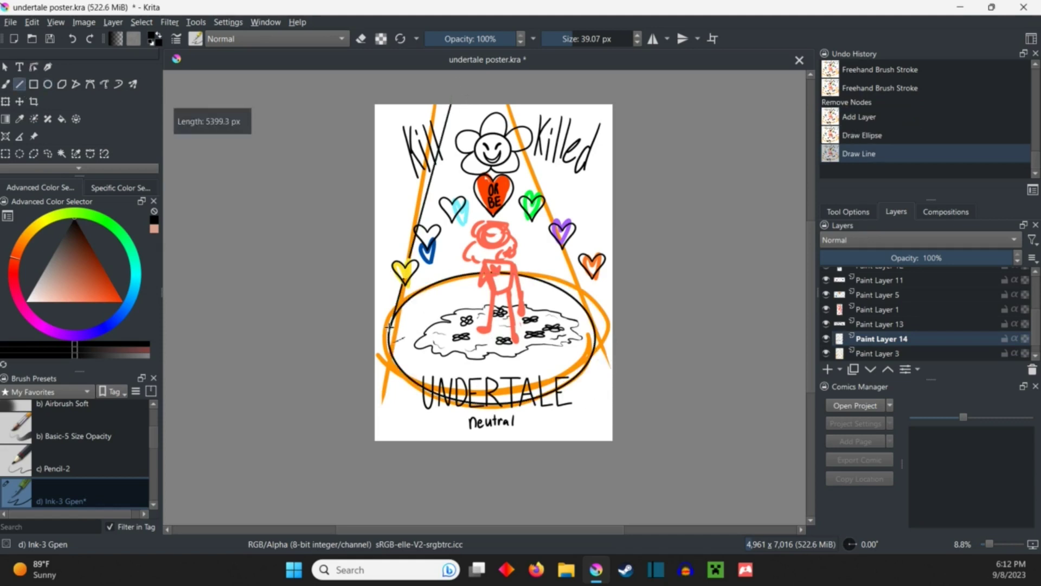
{"action": "left_click_drag", "start_coordinate": [537, 100], "coordinate": [588, 319]}
{"action": "scroll", "coordinate": [488, 269], "scroll_direction": "down", "scroll_amount": 1}
{"action": "scroll", "coordinate": [489, 269], "scroll_direction": "up", "scroll_amount": 1}
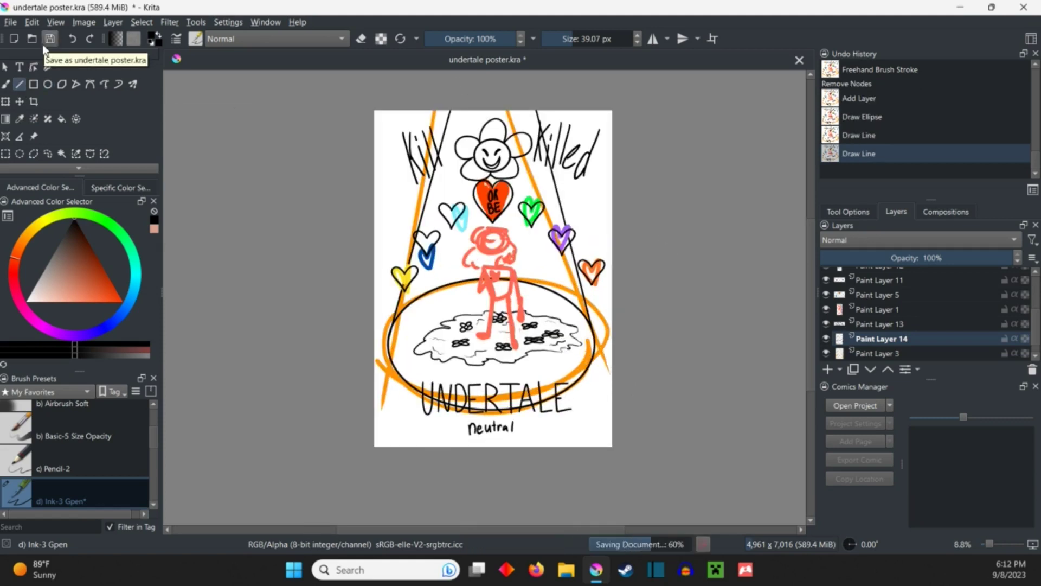
Hide the coloured hearts and orange sketch layers, keeping the figure visible, and add another layer.
{"action": "left_click", "coordinate": [827, 308]}
{"action": "left_click", "coordinate": [879, 295]}
{"action": "left_click", "coordinate": [827, 341]}
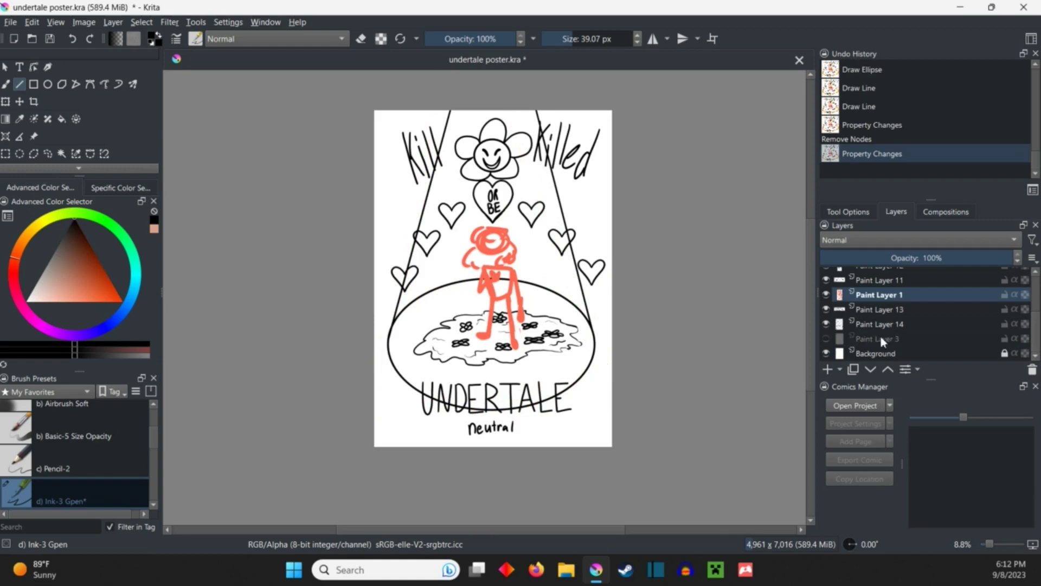
{"action": "key", "text": "Delete"}
{"action": "left_click", "coordinate": [829, 368]}
{"action": "scroll", "coordinate": [488, 268], "scroll_direction": "up", "scroll_amount": 3}
{"action": "scroll", "coordinate": [473, 189], "scroll_direction": "up", "scroll_amount": 3}
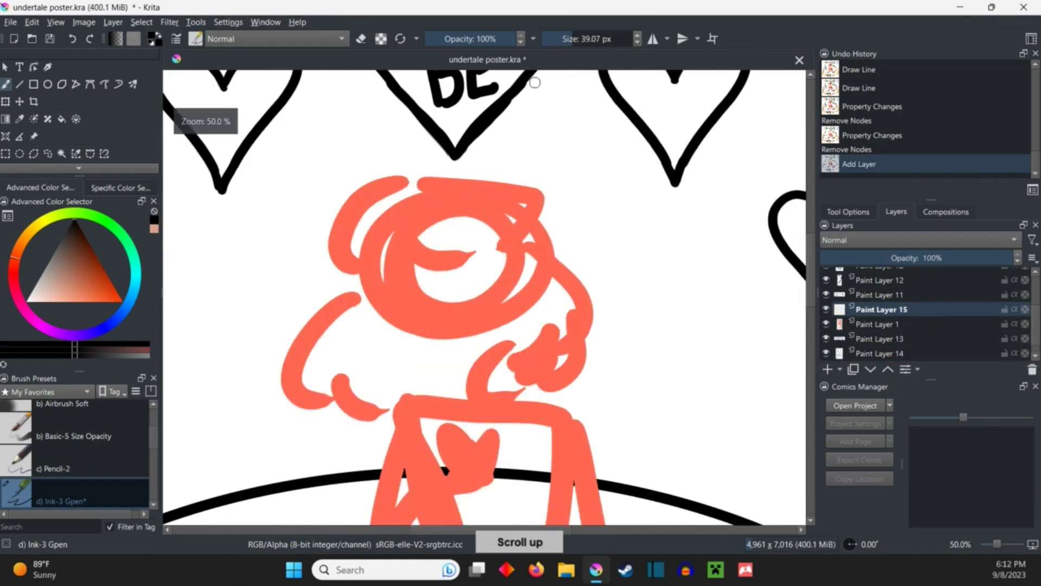
Ink the head's hair outline, closed eyes, face outline and mouth, undoing one stray stroke.
{"action": "mouse_move", "coordinate": [357, 244]}
{"action": "left_mouse_down"}
{"action": "mouse_move", "coordinate": [449, 211]}
{"action": "mouse_move", "coordinate": [502, 220]}
{"action": "left_mouse_up"}
{"action": "left_click_drag", "start_coordinate": [366, 265], "coordinate": [500, 262]}
{"action": "left_click_drag", "start_coordinate": [415, 179], "coordinate": [476, 342]}
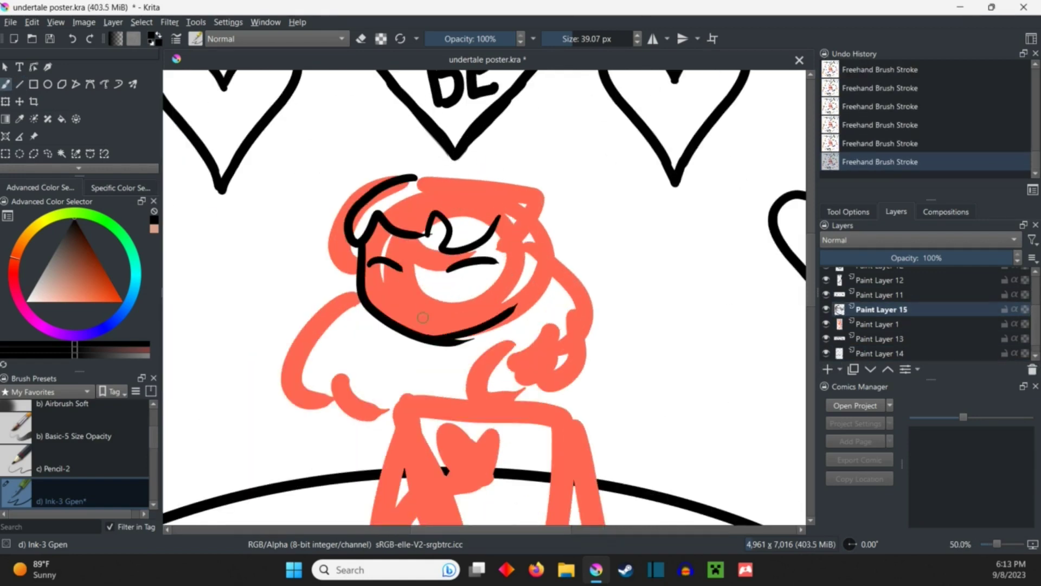
{"action": "left_click", "coordinate": [73, 39]}
{"action": "left_click_drag", "start_coordinate": [416, 317], "coordinate": [445, 315]}
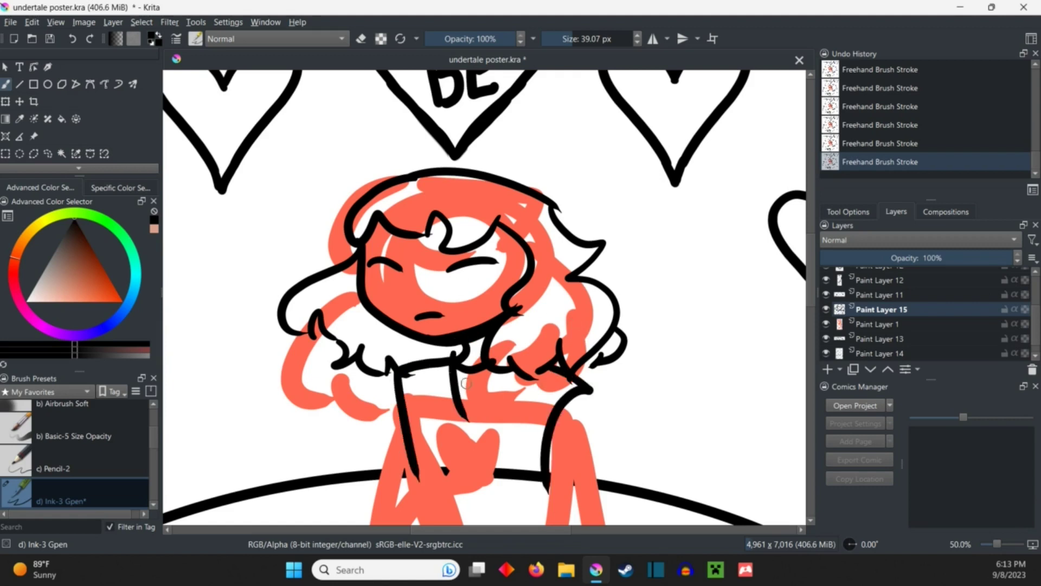
Ink the V-shaped collar, a mark beside the heart and the horizontal torso stripe.
{"action": "left_click_drag", "start_coordinate": [451, 366], "coordinate": [483, 464]}
{"action": "left_click_drag", "start_coordinate": [483, 464], "coordinate": [541, 373]}
{"action": "scroll", "coordinate": [479, 406], "scroll_direction": "down", "scroll_amount": 5}
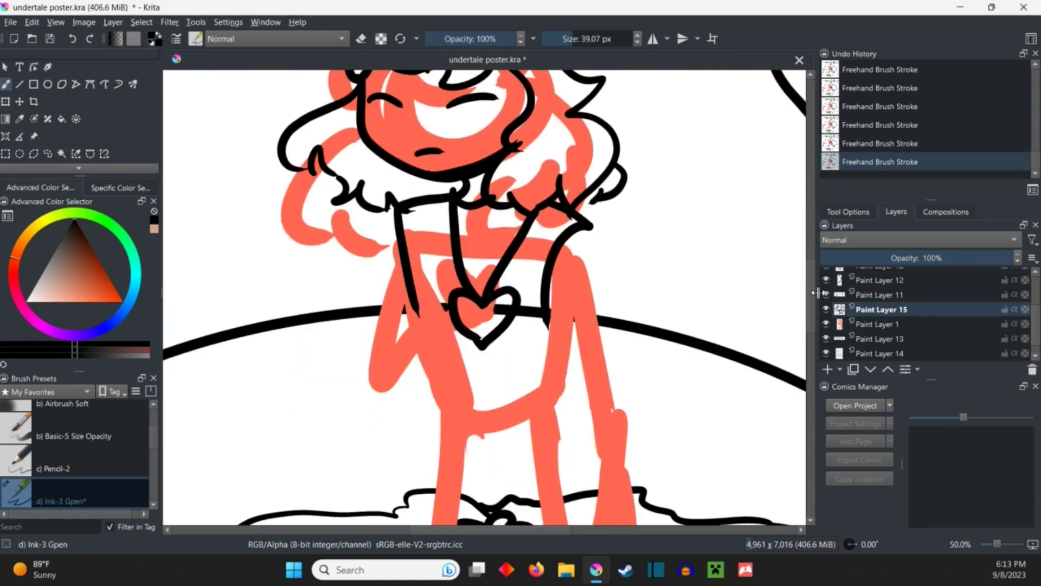
{"action": "key", "text": "ctrl+z"}
{"action": "key", "text": "ctrl+z"}
{"action": "key", "text": "ctrl+z"}
{"action": "key", "text": "ctrl+z"}
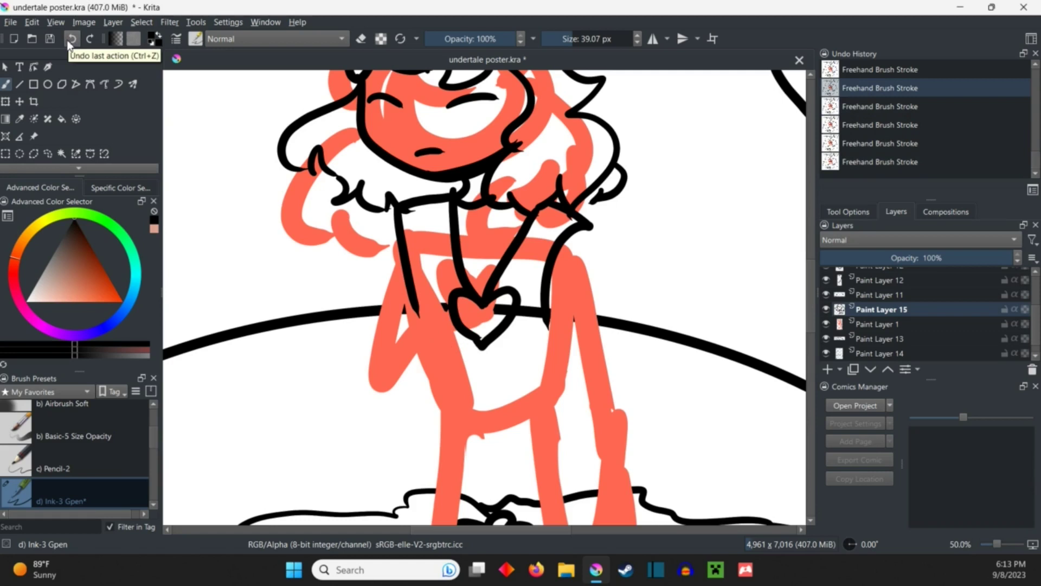
{"action": "left_click_drag", "start_coordinate": [519, 267], "coordinate": [527, 301]}
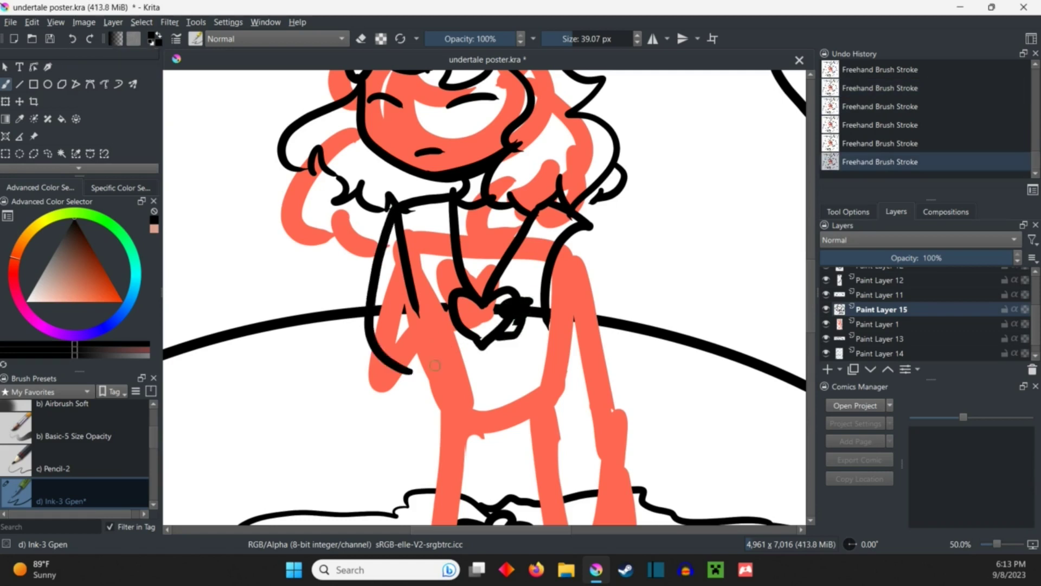
{"action": "left_click_drag", "start_coordinate": [414, 285], "coordinate": [459, 293]}
{"action": "key", "text": "ctrl+z"}
{"action": "mouse_move", "coordinate": [398, 267]}
{"action": "left_mouse_down"}
{"action": "mouse_move", "coordinate": [541, 274]}
{"action": "mouse_move", "coordinate": [529, 297]}
{"action": "left_mouse_up"}
Erase the extra lines around the hands, then ink a leg line, undoing an unwanted stroke.
{"action": "key", "text": "slash"}
{"action": "key", "text": "slash"}
{"action": "scroll", "coordinate": [568, 296], "scroll_direction": "down", "scroll_amount": 2}
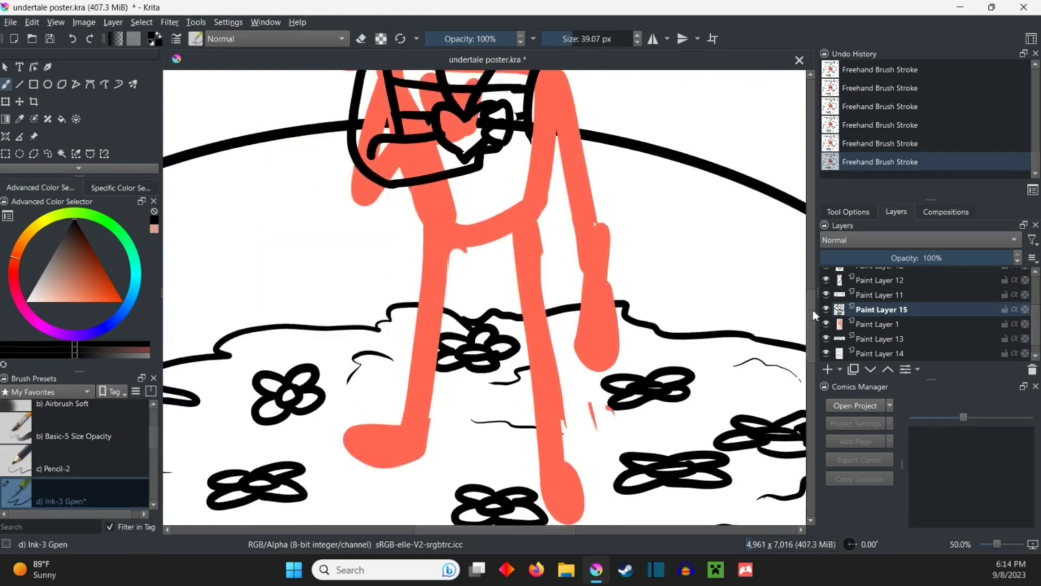
{"action": "scroll", "coordinate": [488, 293], "scroll_direction": "up", "scroll_amount": 5}
{"action": "left_click", "coordinate": [92, 40]}
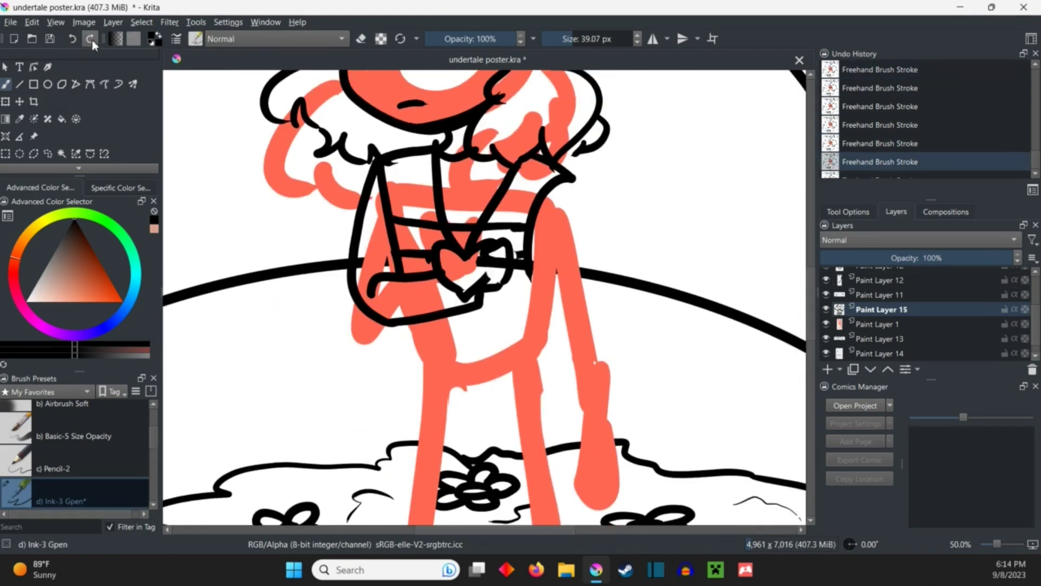
{"action": "left_click_drag", "start_coordinate": [489, 277], "coordinate": [455, 305]}
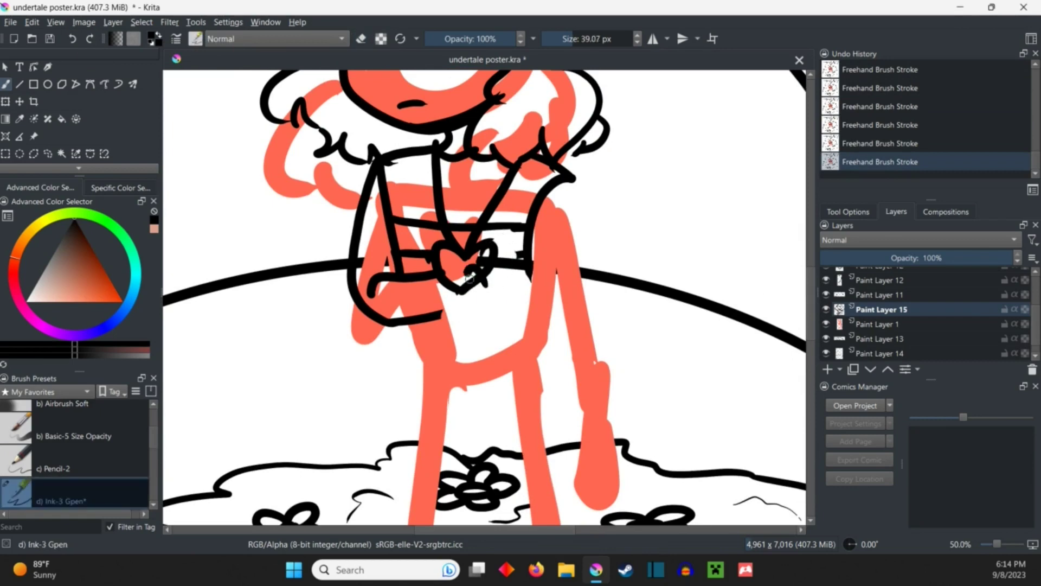
{"action": "key", "text": "e"}
{"action": "key", "text": "e"}
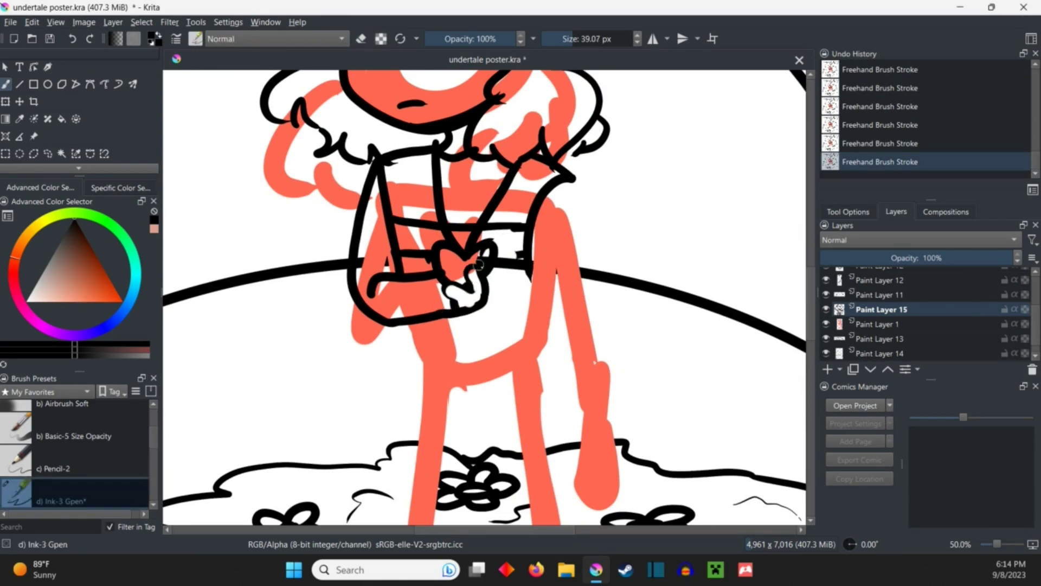
{"action": "scroll", "coordinate": [485, 278], "scroll_direction": "down", "scroll_amount": 2}
{"action": "scroll", "coordinate": [545, 281], "scroll_direction": "up", "scroll_amount": 1}
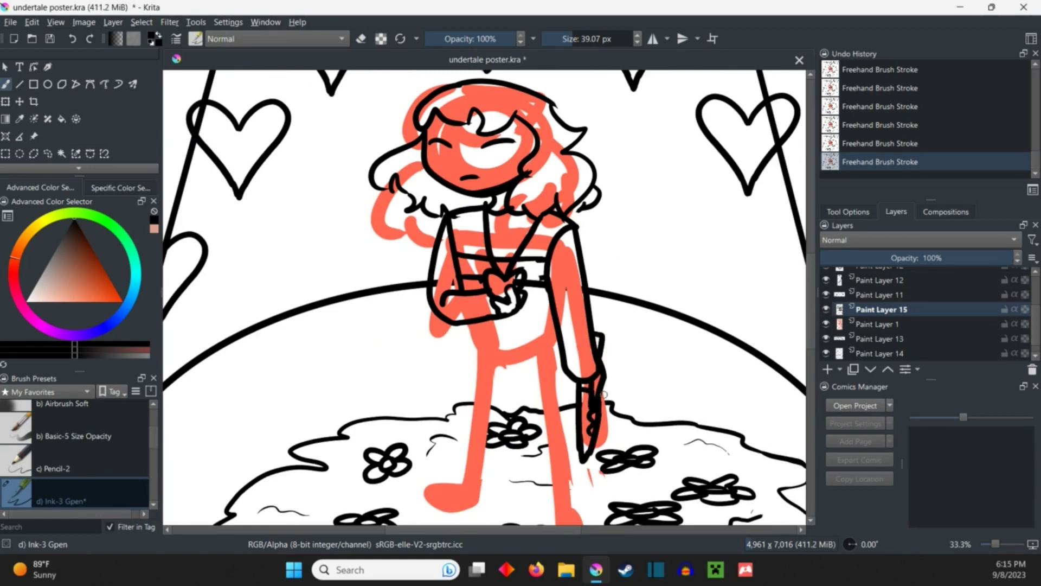
{"action": "middle_click", "coordinate": [604, 393]}
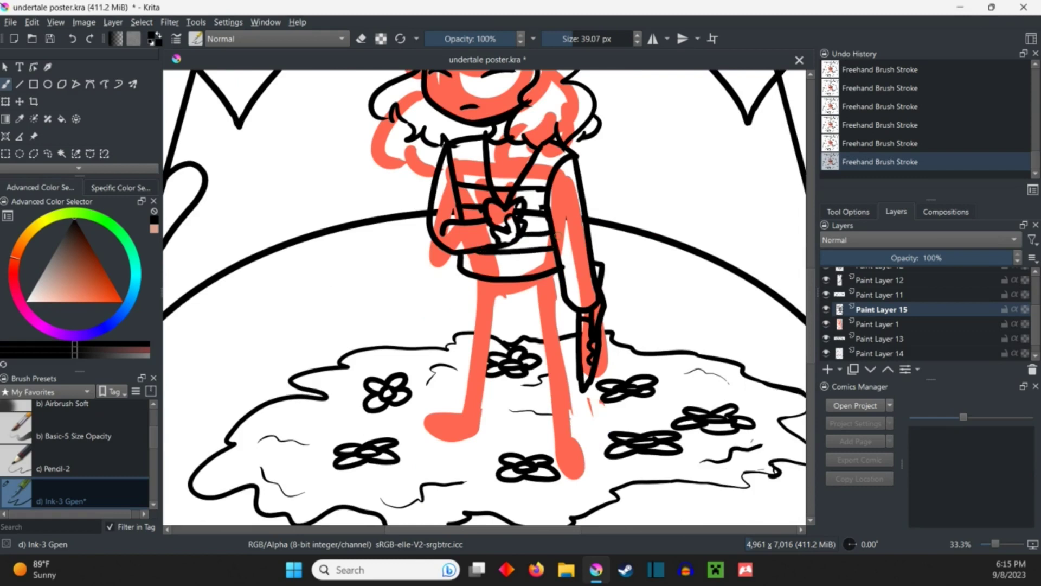
{"action": "left_click_drag", "start_coordinate": [536, 366], "coordinate": [569, 406]}
{"action": "key", "text": "ctrl+z"}
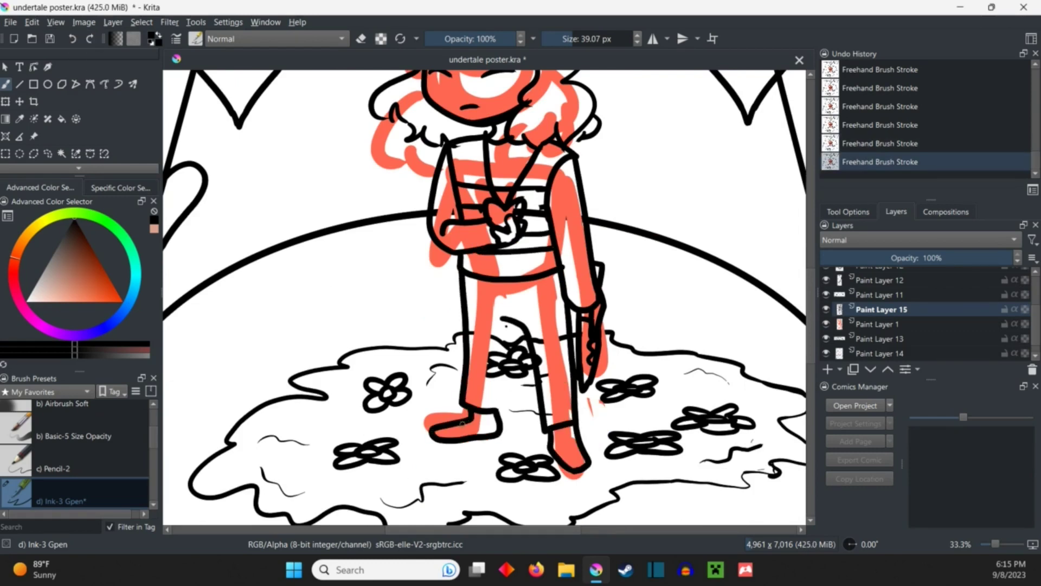
{"action": "scroll", "coordinate": [584, 420], "scroll_direction": "up", "scroll_amount": 2}
{"action": "scroll", "coordinate": [584, 421], "scroll_direction": "down", "scroll_amount": 3}
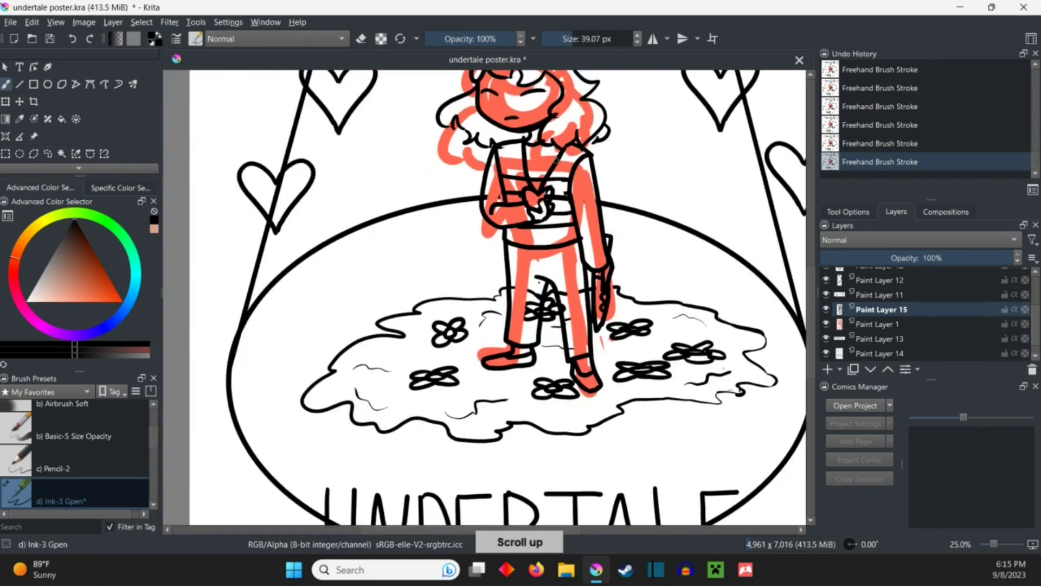
{"action": "scroll", "coordinate": [584, 420], "scroll_direction": "down", "scroll_amount": 2}
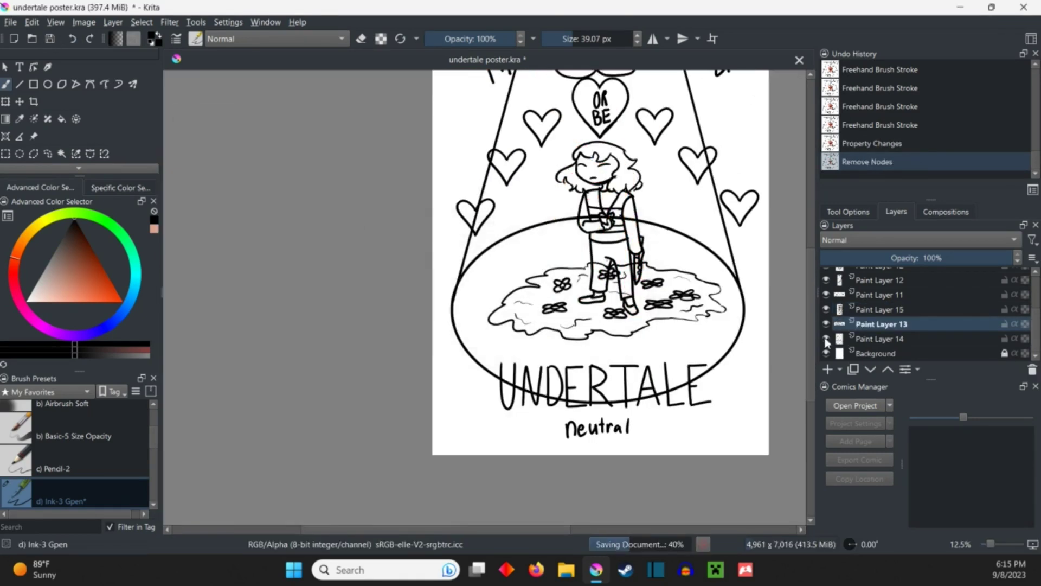
On a new layer with other layers hidden, fill the top heart red and lower-left heart purple.
{"action": "left_click", "coordinate": [829, 369]}
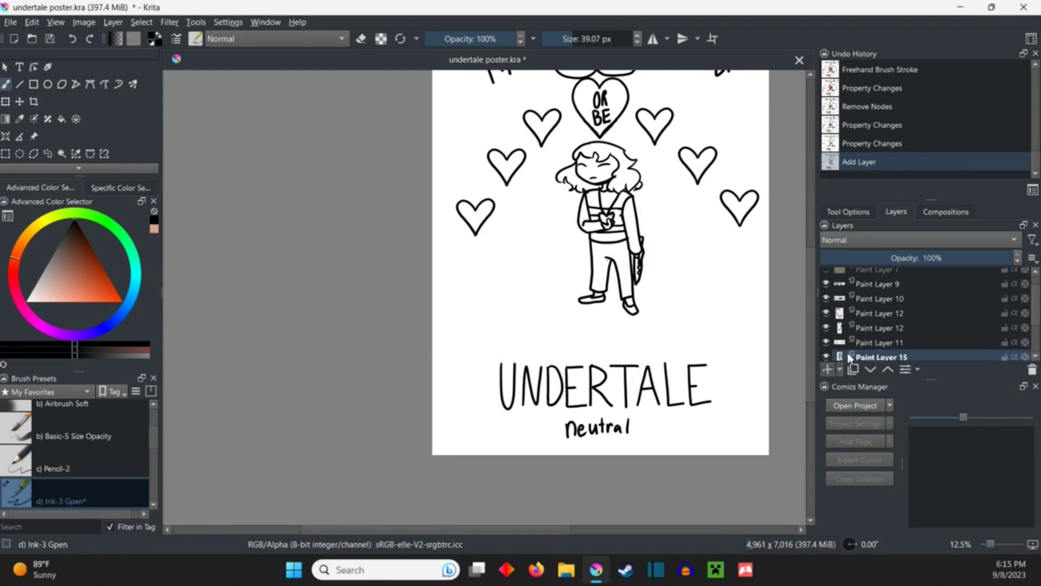
{"action": "left_click", "coordinate": [827, 289]}
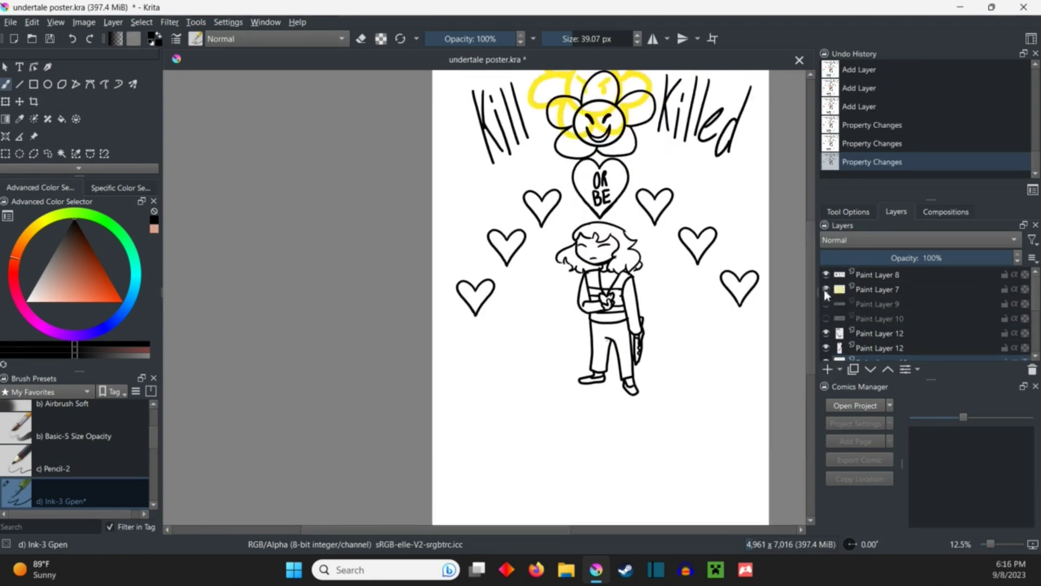
{"action": "scroll", "coordinate": [520, 268], "scroll_direction": "up", "scroll_amount": 2}
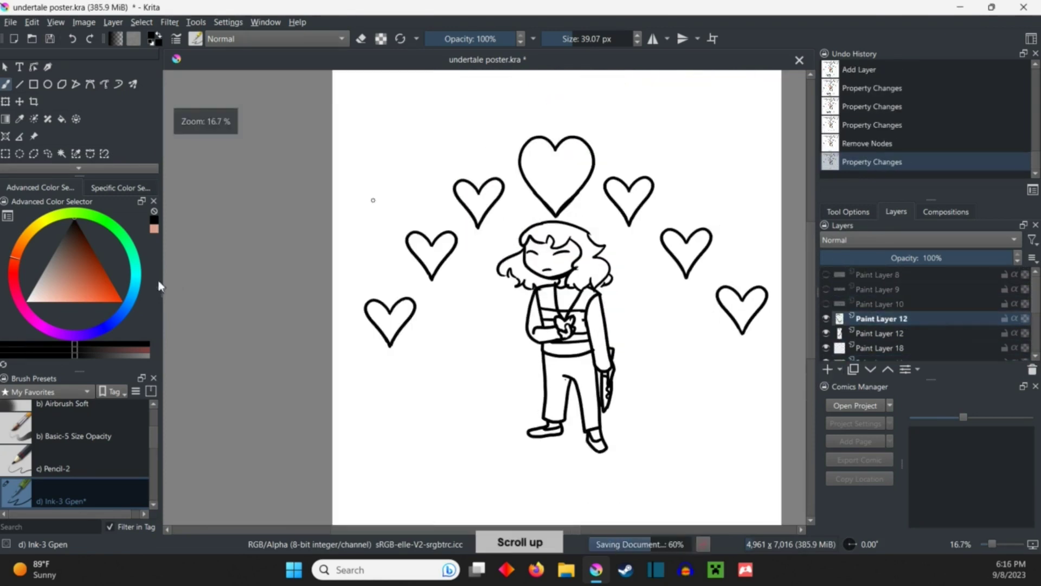
{"action": "left_click", "coordinate": [16, 269]}
{"action": "left_click", "coordinate": [62, 119]}
{"action": "left_click", "coordinate": [557, 174]}
{"action": "left_click_drag", "start_coordinate": [505, 527], "coordinate": [407, 528]}
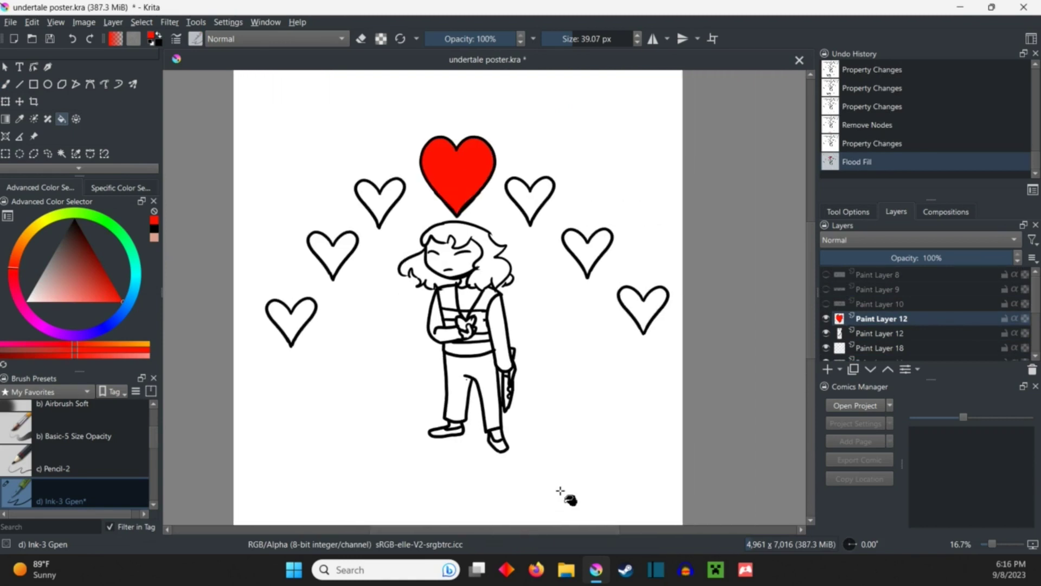
{"action": "left_click", "coordinate": [98, 281]}
{"action": "left_click", "coordinate": [292, 319]}
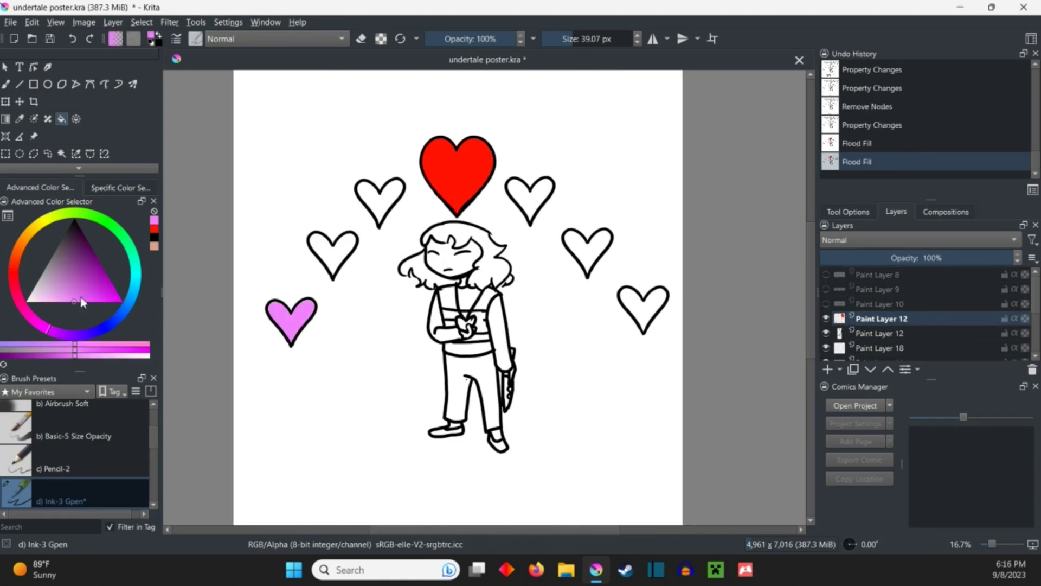
Fill the middle-left heart blue, the upper-right heart cyan and the upper-left heart yellow.
{"action": "left_click", "coordinate": [110, 321]}
{"action": "left_click", "coordinate": [332, 252]}
{"action": "left_click", "coordinate": [111, 282]}
{"action": "left_click", "coordinate": [77, 232]}
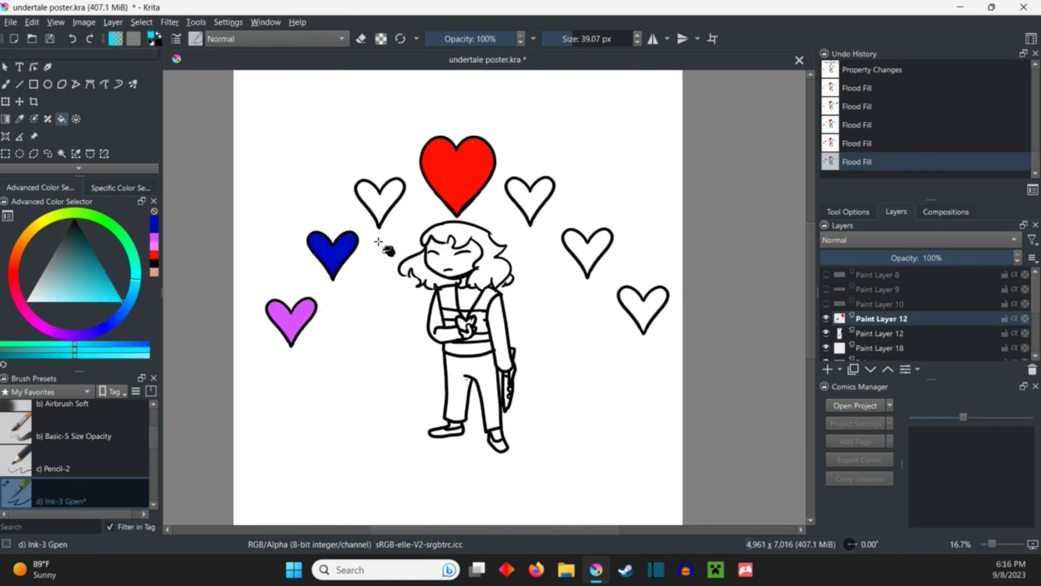
{"action": "left_click", "coordinate": [528, 196]}
{"action": "left_click", "coordinate": [42, 242]}
{"action": "left_click", "coordinate": [112, 299]}
{"action": "left_click", "coordinate": [379, 203]}
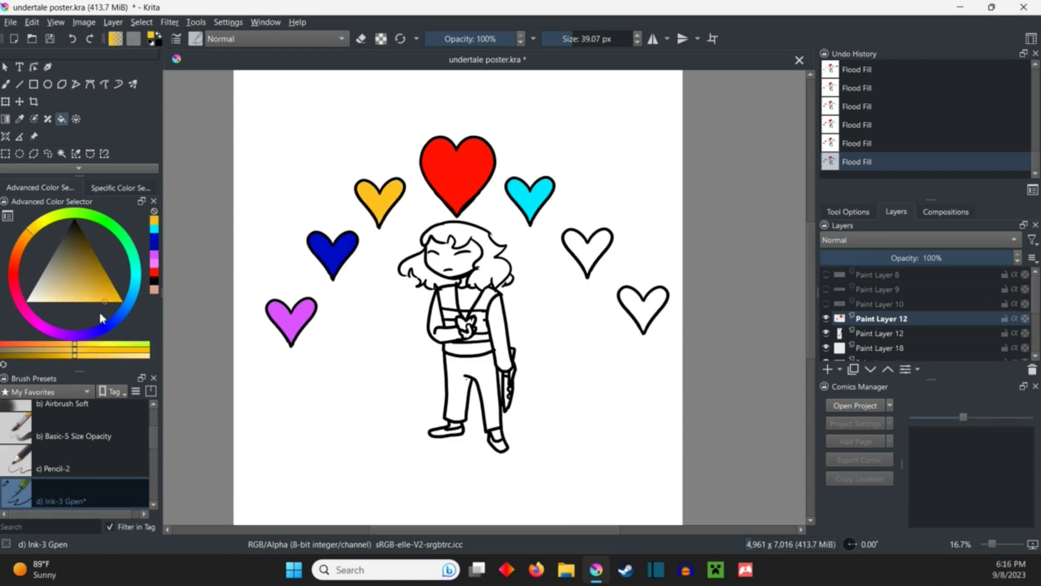
Fill the middle-right heart orange and the lower-right heart a lighter green.
{"action": "left_click", "coordinate": [29, 252]}
{"action": "left_click", "coordinate": [586, 251]}
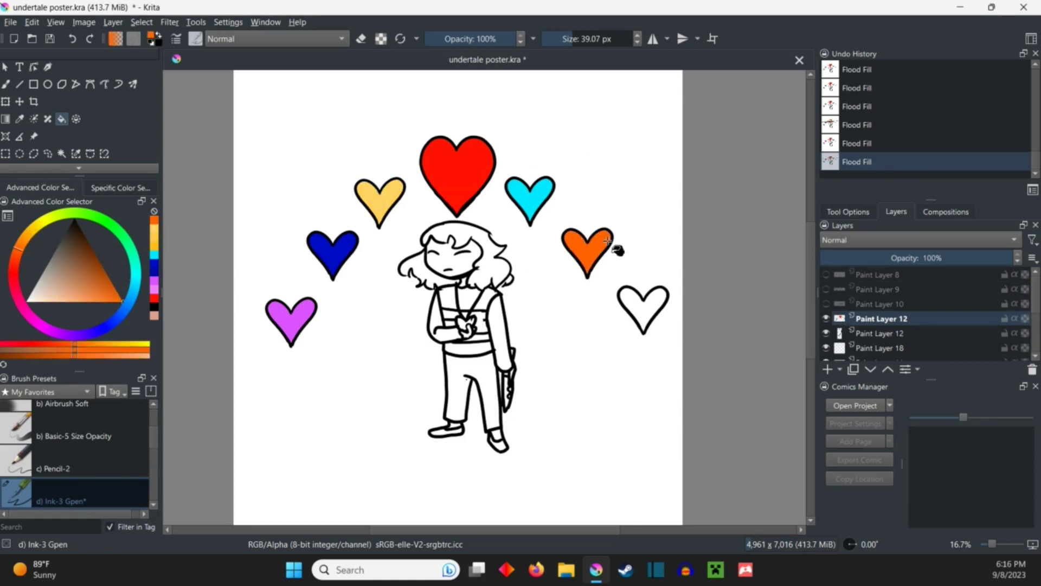
{"action": "left_click", "coordinate": [106, 302]}
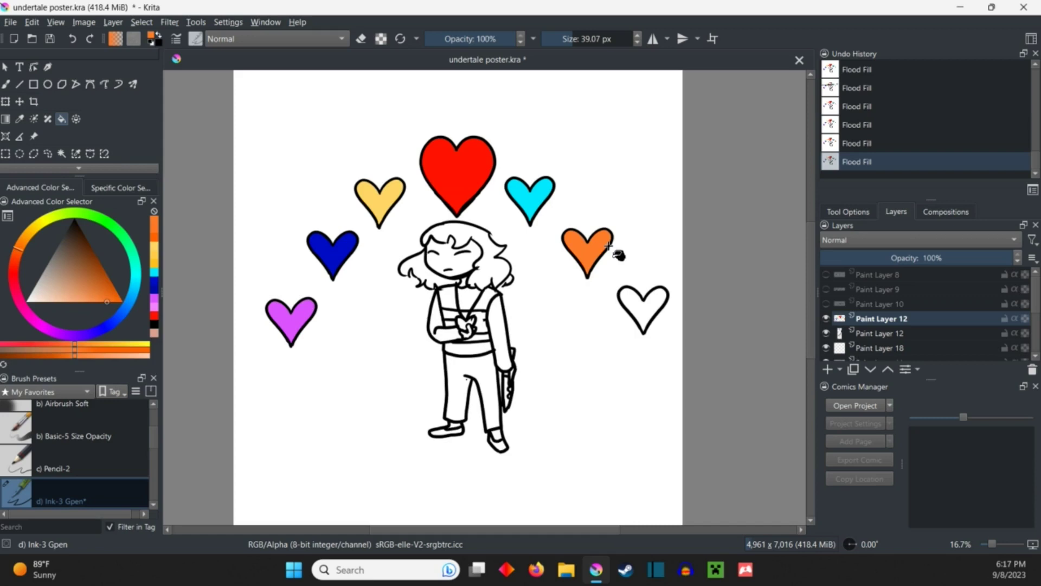
{"action": "left_click", "coordinate": [114, 230]}
{"action": "left_click", "coordinate": [643, 309]}
{"action": "left_click", "coordinate": [107, 293]}
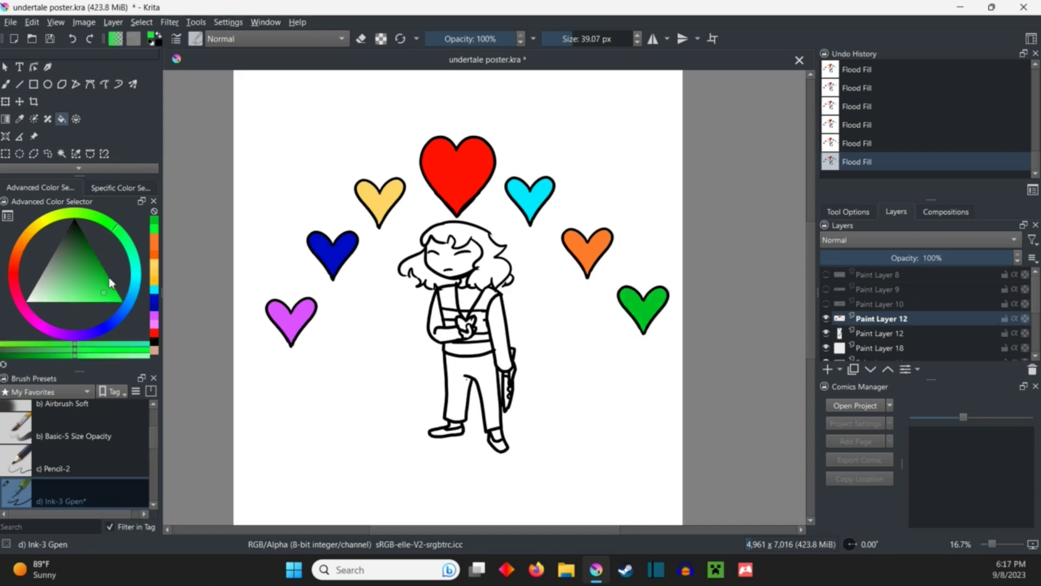
{"action": "left_click", "coordinate": [642, 309]}
{"action": "left_click", "coordinate": [91, 290]}
{"action": "left_click", "coordinate": [643, 309]}
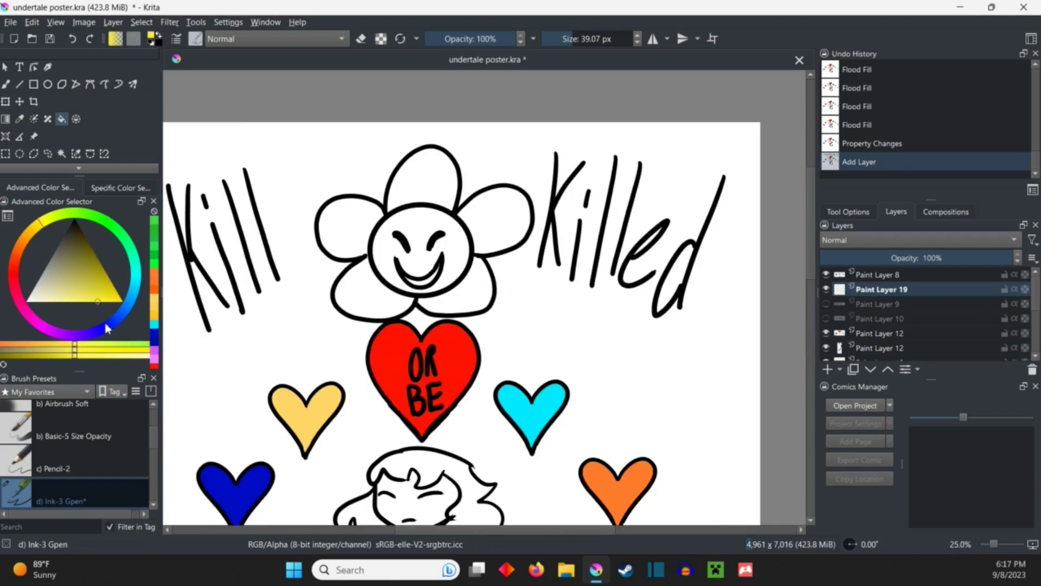
Fill all six of Flowey's petals yellow.
{"action": "left_click", "coordinate": [427, 175]}
{"action": "left_click", "coordinate": [350, 228]}
{"action": "left_click", "coordinate": [369, 289]}
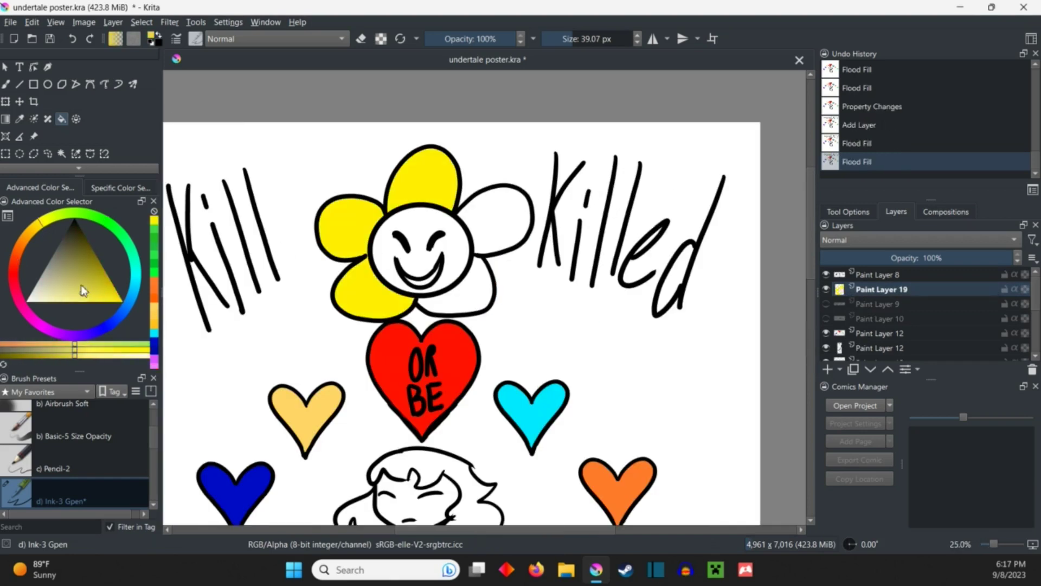
{"action": "left_click", "coordinate": [407, 191]}
{"action": "left_click", "coordinate": [491, 234]}
{"action": "left_click", "coordinate": [456, 285]}
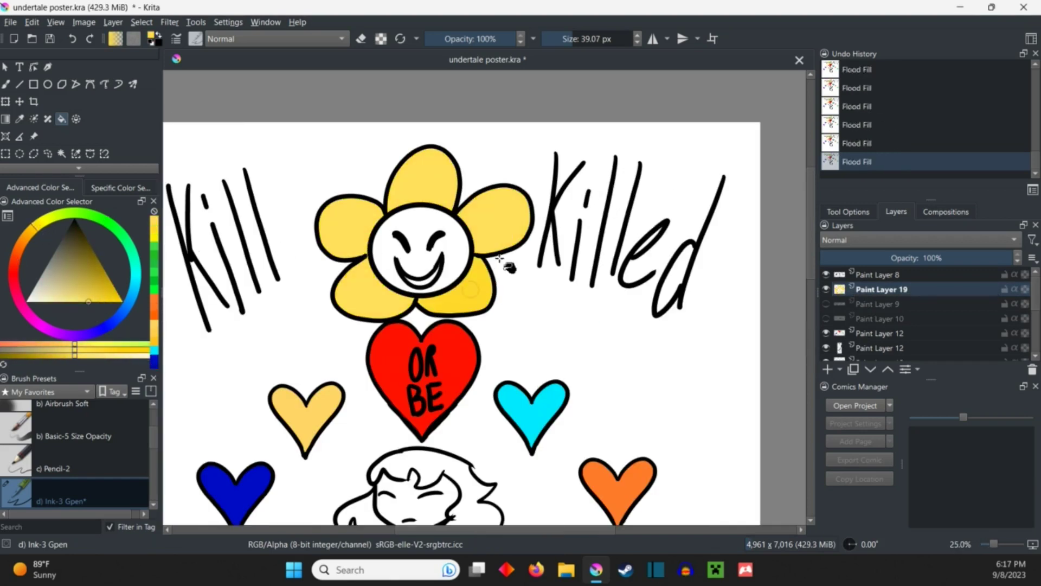
Fill Flowey's face cream and his mouth red, then save the poster.
{"action": "left_click", "coordinate": [82, 285]}
{"action": "left_click", "coordinate": [423, 244]}
{"action": "left_click", "coordinate": [81, 285]}
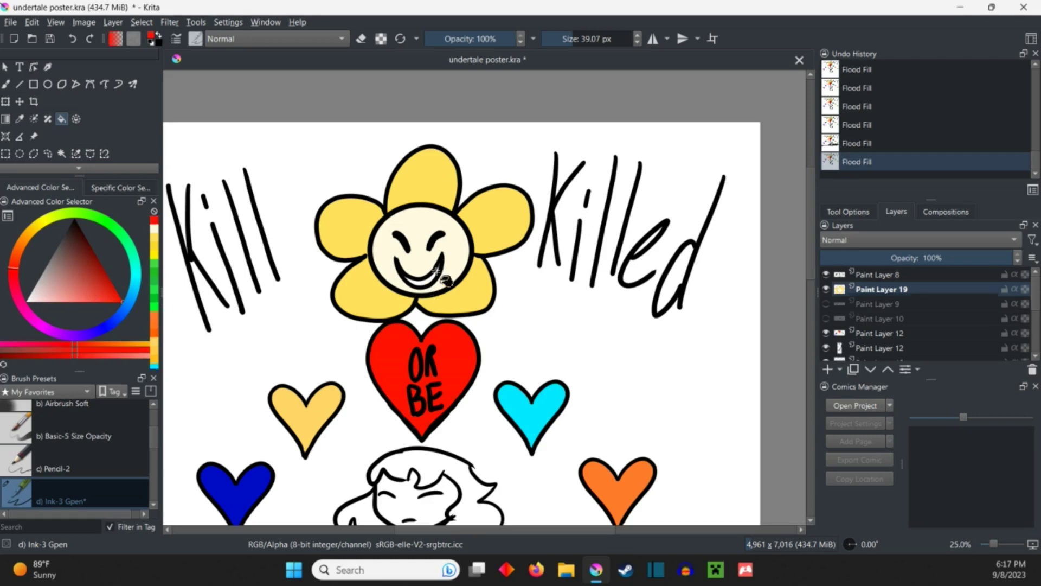
{"action": "left_click", "coordinate": [423, 273]}
{"action": "scroll", "coordinate": [488, 325], "scroll_direction": "down", "scroll_amount": 1}
{"action": "key", "text": "ctrl+s"}
{"action": "scroll", "coordinate": [810, 277], "scroll_direction": "down", "scroll_amount": 3}
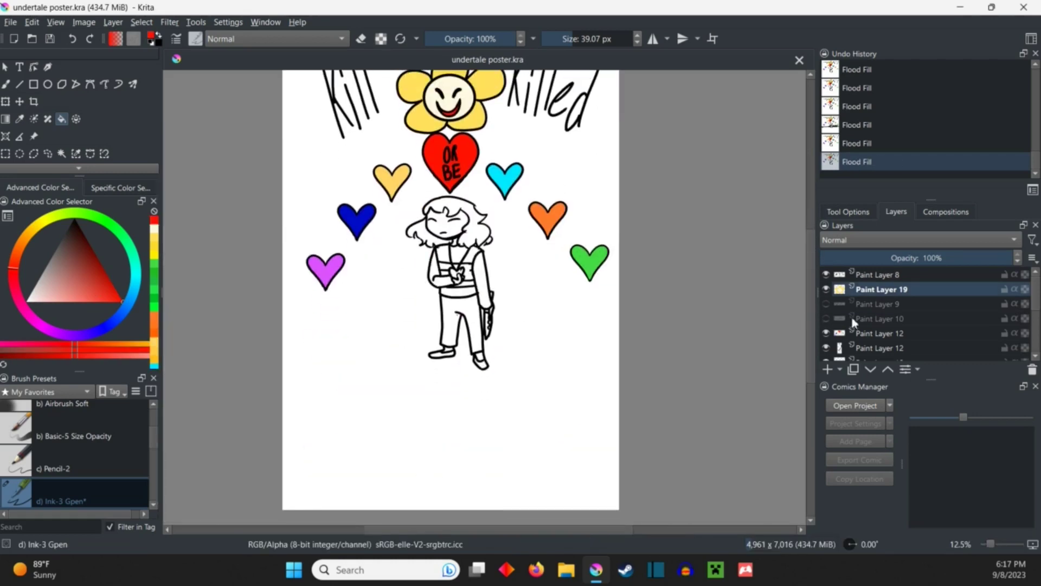
{"action": "scroll", "coordinate": [853, 321], "scroll_direction": "down", "scroll_amount": 2}
Fill the human's hair brown on Paint Layer 16, redoing fills placed on the wrong layer.
{"action": "left_click", "coordinate": [881, 314]}
{"action": "scroll", "coordinate": [439, 326], "scroll_direction": "up", "scroll_amount": 3}
{"action": "left_click", "coordinate": [70, 268]}
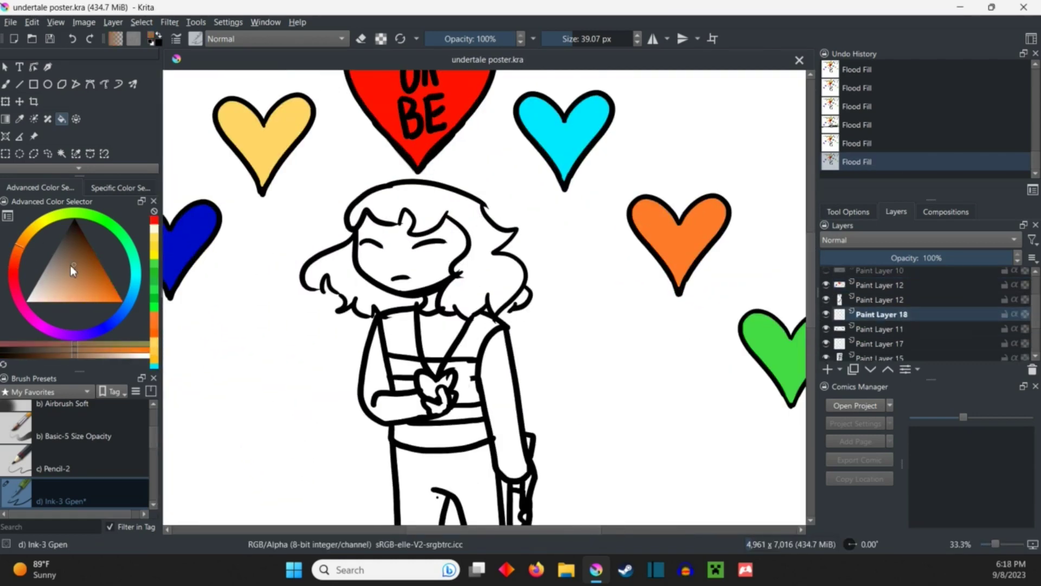
{"action": "left_click", "coordinate": [449, 205]}
{"action": "left_click", "coordinate": [366, 292]}
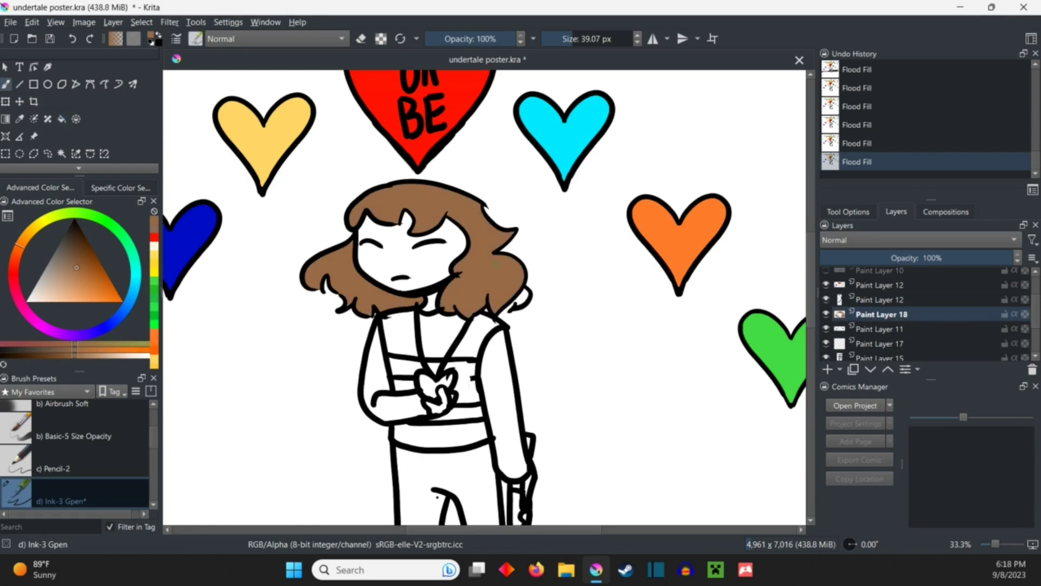
{"action": "left_click", "coordinate": [73, 39]}
{"action": "left_click", "coordinate": [881, 300]}
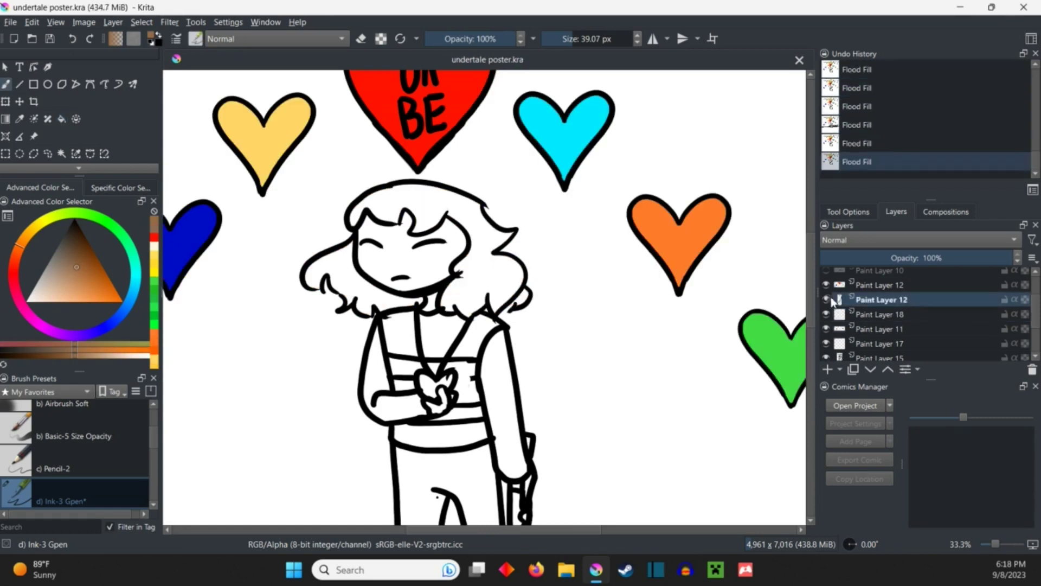
{"action": "scroll", "coordinate": [933, 302], "scroll_direction": "down", "scroll_amount": 3}
{"action": "left_click", "coordinate": [878, 308]}
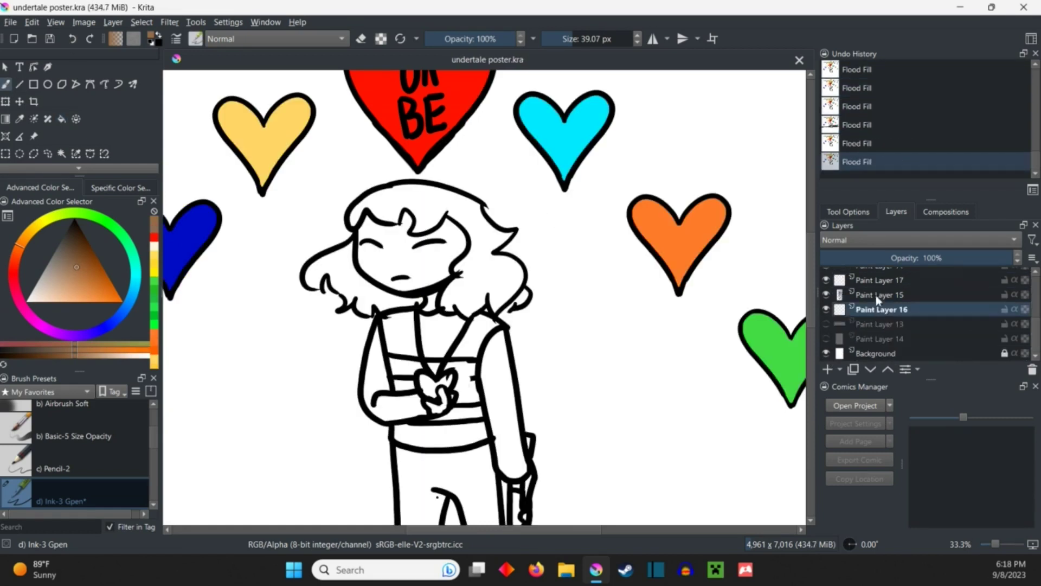
{"action": "left_click", "coordinate": [378, 274]}
{"action": "left_click", "coordinate": [326, 268]}
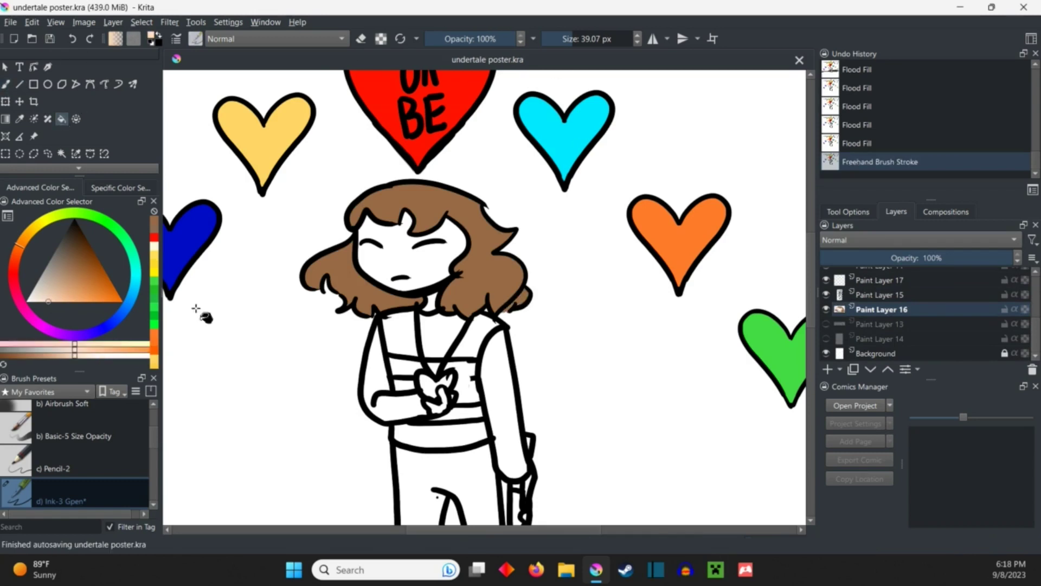
Fill the human's face and hands with a yellow skin tone.
{"action": "left_click", "coordinate": [90, 289]}
{"action": "left_click", "coordinate": [406, 252]}
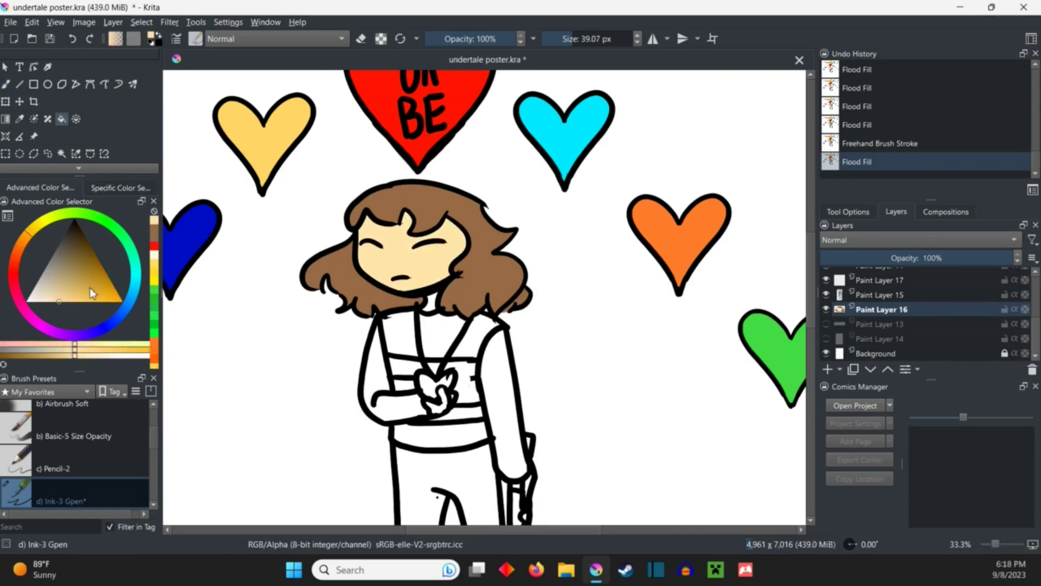
{"action": "left_click", "coordinate": [431, 301]}
{"action": "left_click", "coordinate": [439, 398]}
{"action": "scroll", "coordinate": [537, 419], "scroll_direction": "down", "scroll_amount": 3}
{"action": "scroll", "coordinate": [488, 325], "scroll_direction": "down", "scroll_amount": 1}
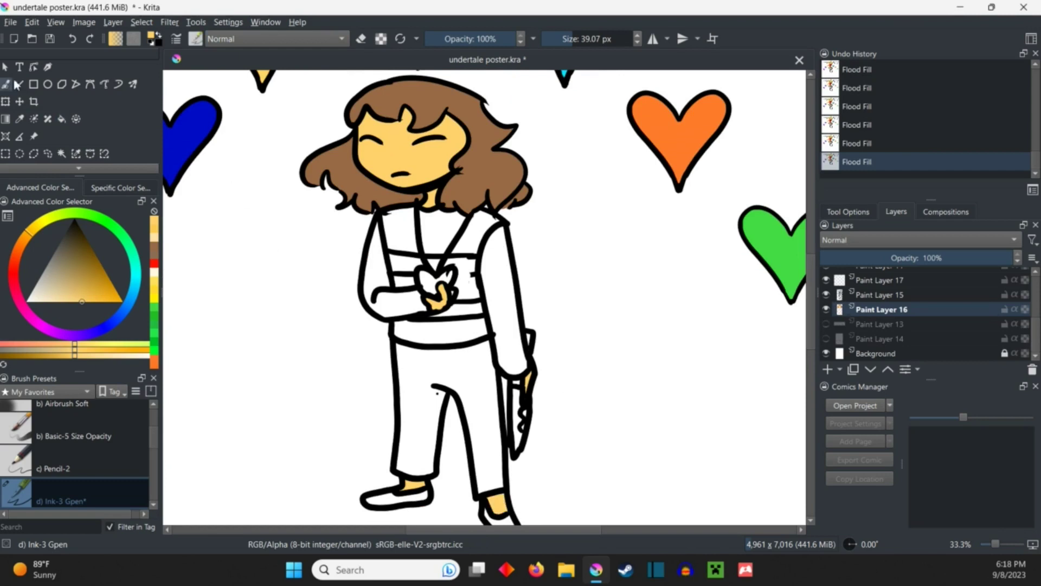
Brush a small red stroke near the hand and tan paint on the locket, then save.
{"action": "left_click", "coordinate": [523, 417]}
{"action": "left_click", "coordinate": [125, 244]}
{"action": "left_click", "coordinate": [523, 416]}
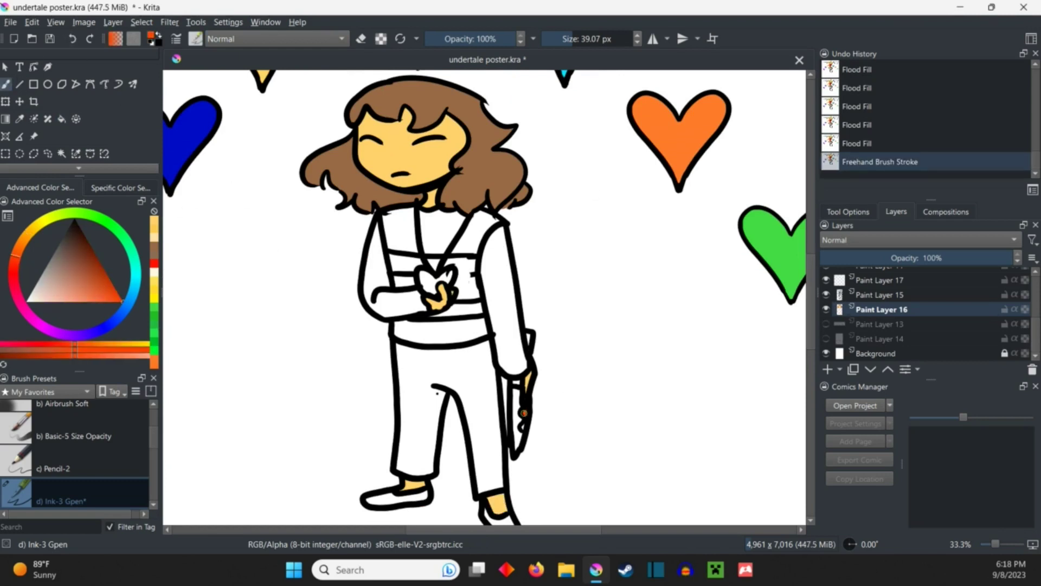
{"action": "left_click", "coordinate": [34, 285]}
{"action": "left_click", "coordinate": [69, 246]}
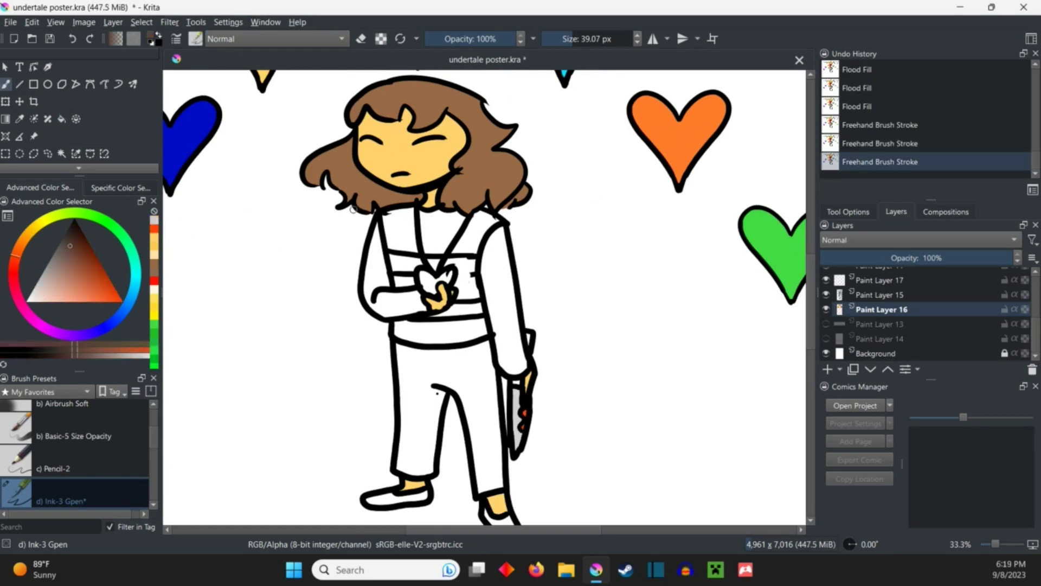
{"action": "left_click", "coordinate": [516, 382]}
{"action": "left_click", "coordinate": [27, 232]}
{"action": "left_click", "coordinate": [116, 301]}
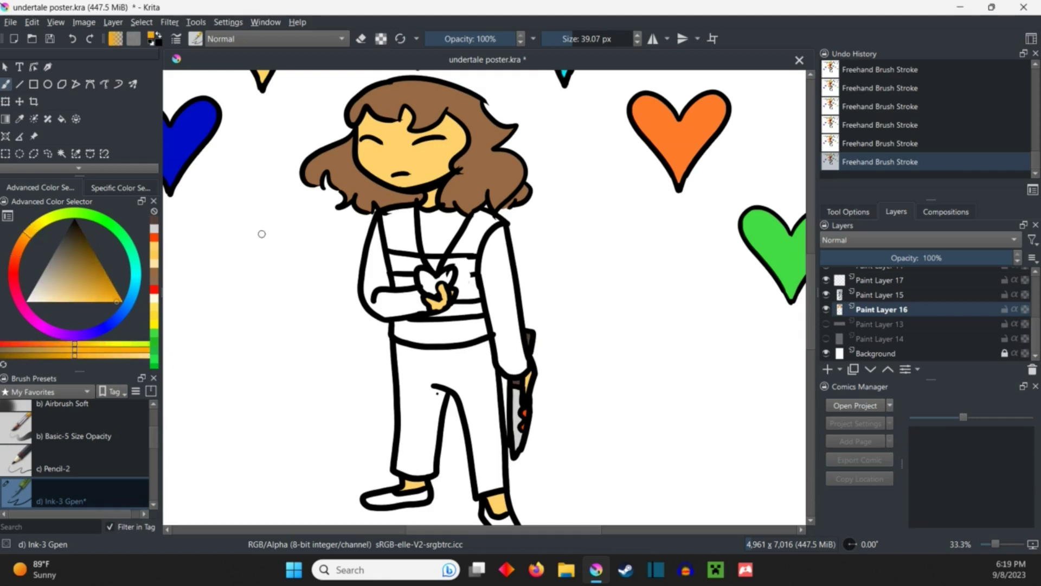
{"action": "left_click", "coordinate": [78, 289]}
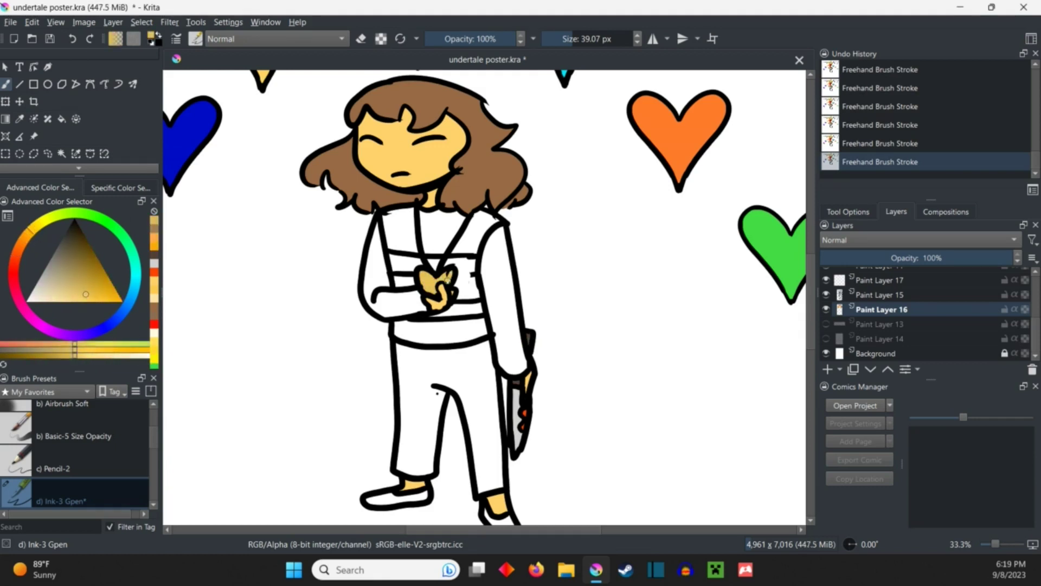
{"action": "left_click", "coordinate": [103, 292]}
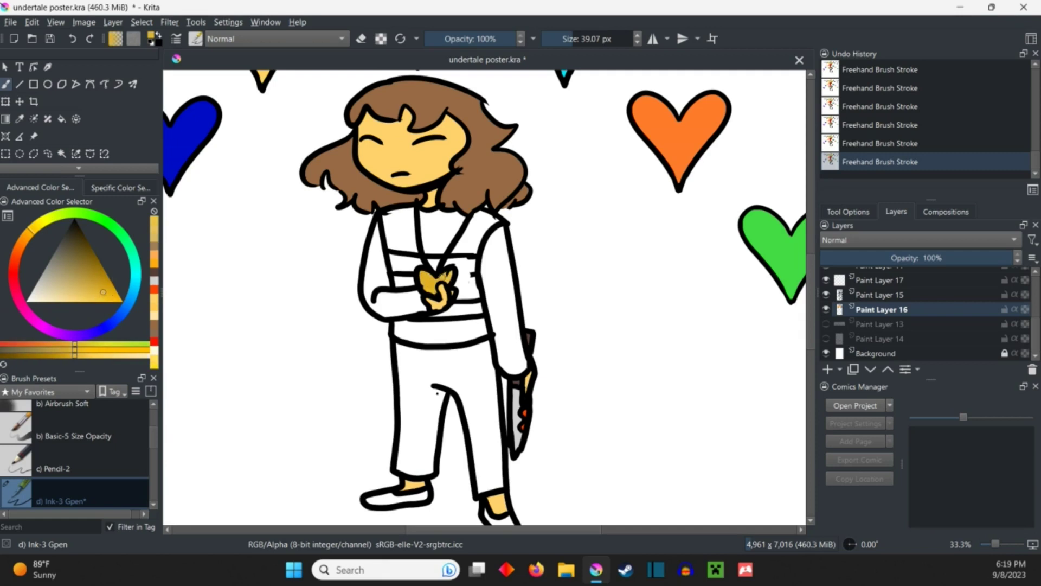
{"action": "left_click", "coordinate": [50, 40]}
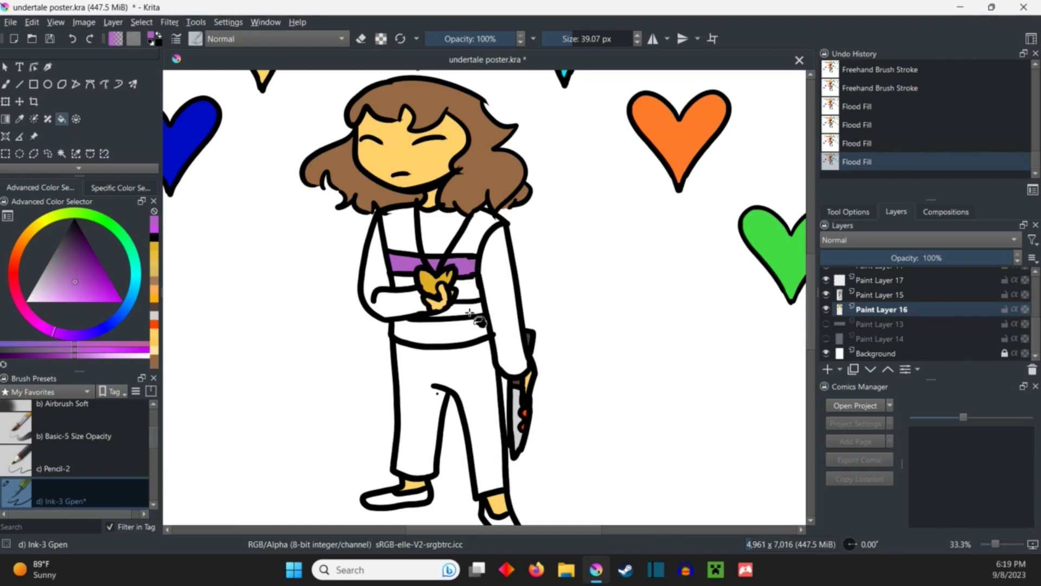
Fill the sweater body, stripe segments and right sleeve blue, then save the poster.
{"action": "left_click", "coordinate": [80, 338]}
{"action": "left_click", "coordinate": [440, 231]}
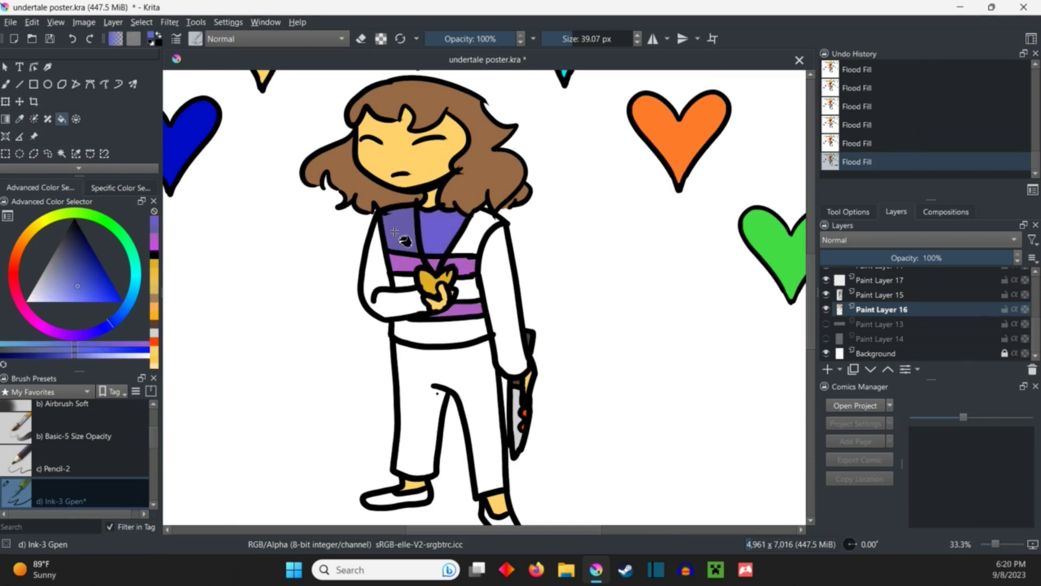
{"action": "left_click", "coordinate": [391, 269]}
{"action": "left_click", "coordinate": [473, 232]}
{"action": "left_click", "coordinate": [465, 286]}
{"action": "left_click", "coordinate": [501, 269]}
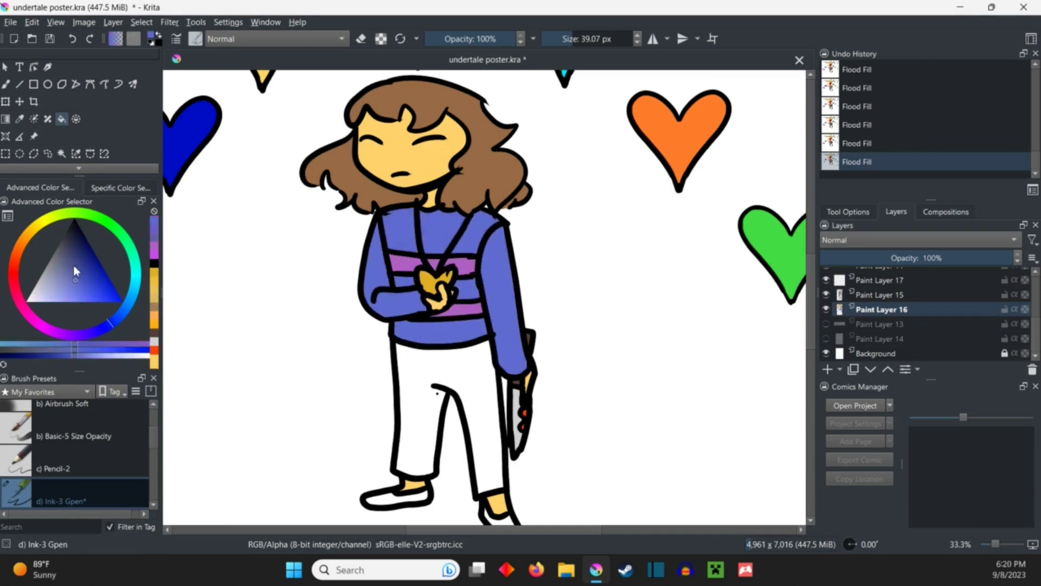
{"action": "scroll", "coordinate": [631, 241], "scroll_direction": "down", "scroll_amount": 2}
{"action": "scroll", "coordinate": [630, 240], "scroll_direction": "down", "scroll_amount": 3}
{"action": "key", "text": "ctrl+s"}
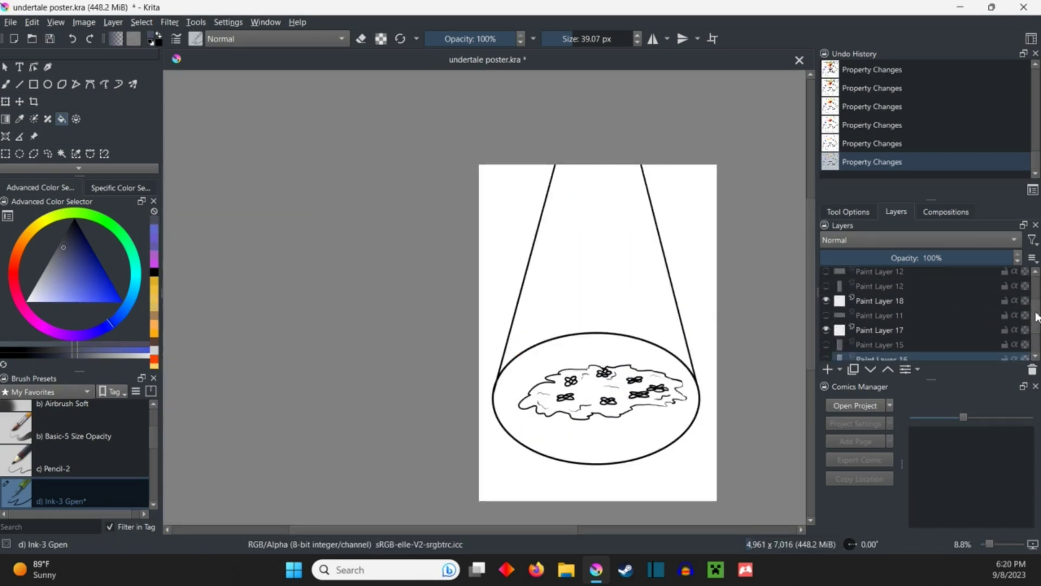
On a new layer, flood-fill the flower patch and its remaining gap golden yellow.
{"action": "key", "text": "Insert"}
{"action": "scroll", "coordinate": [619, 390], "scroll_direction": "up", "scroll_amount": 4}
{"action": "left_click", "coordinate": [118, 323]}
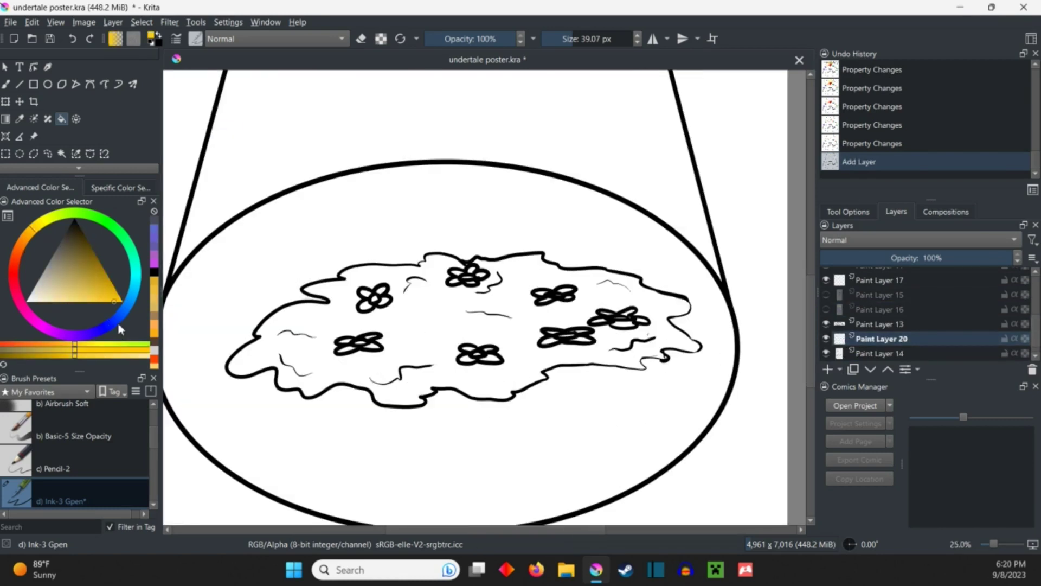
{"action": "key", "text": "f"}
{"action": "left_click", "coordinate": [431, 301]}
{"action": "left_click", "coordinate": [378, 301]}
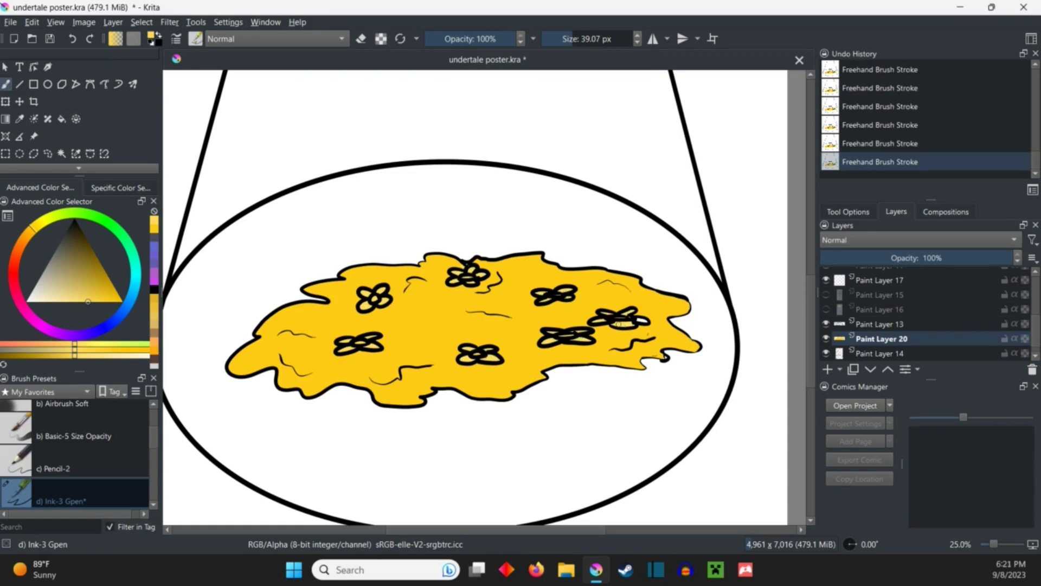
{"action": "scroll", "coordinate": [488, 325], "scroll_direction": "down", "scroll_amount": 3}
{"action": "scroll", "coordinate": [488, 326], "scroll_direction": "up", "scroll_amount": 1}
Hide both patch layers, then fill the floor ellipse and cone blue on a new layer.
{"action": "left_click", "coordinate": [826, 324]}
{"action": "left_click", "coordinate": [827, 339]}
{"action": "key", "text": "Insert"}
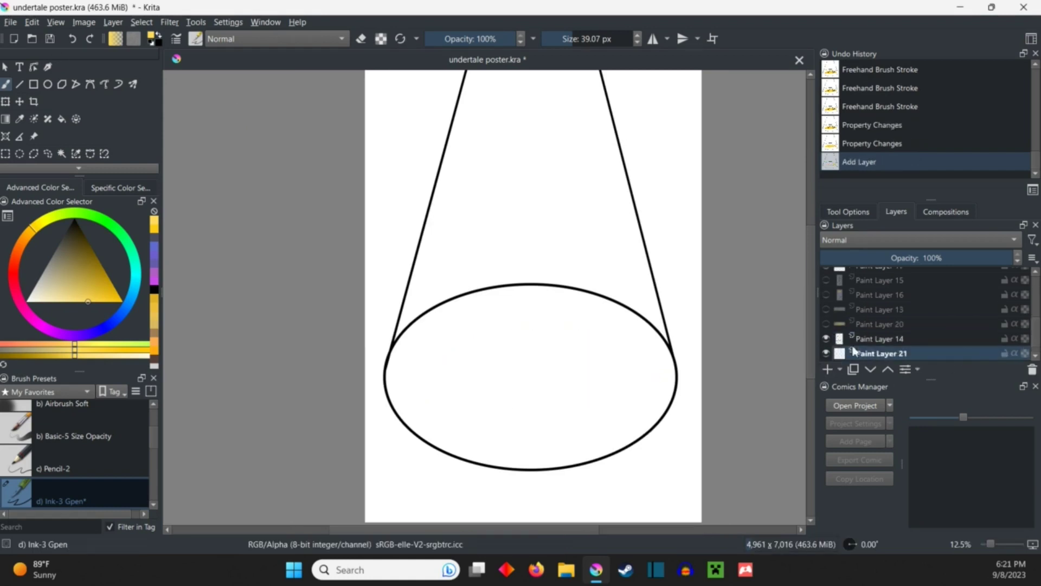
{"action": "left_click", "coordinate": [62, 316]}
{"action": "left_click", "coordinate": [62, 119]}
{"action": "scroll", "coordinate": [633, 422], "scroll_direction": "up", "scroll_amount": 2}
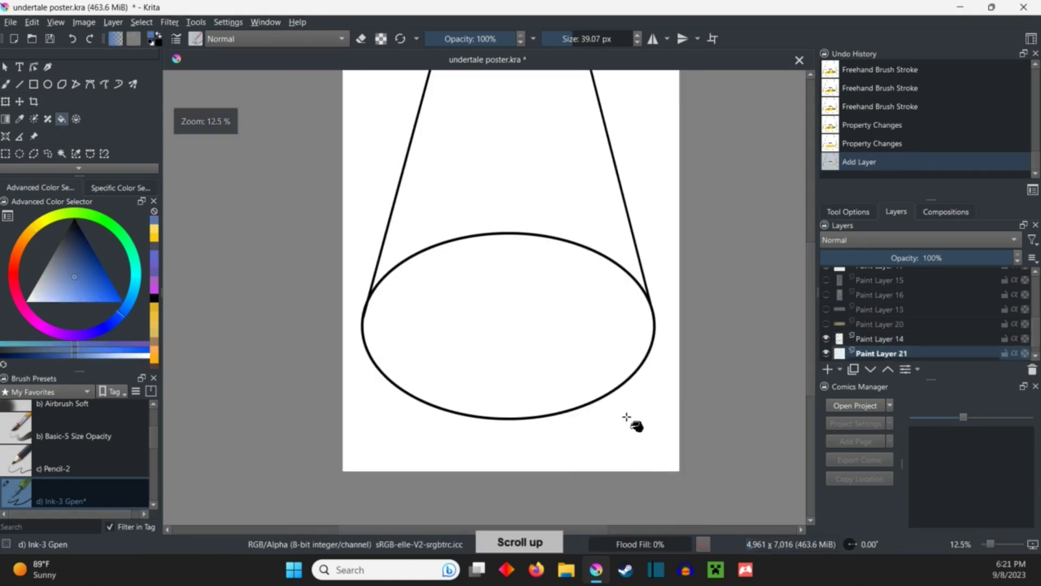
{"action": "left_click", "coordinate": [428, 365]}
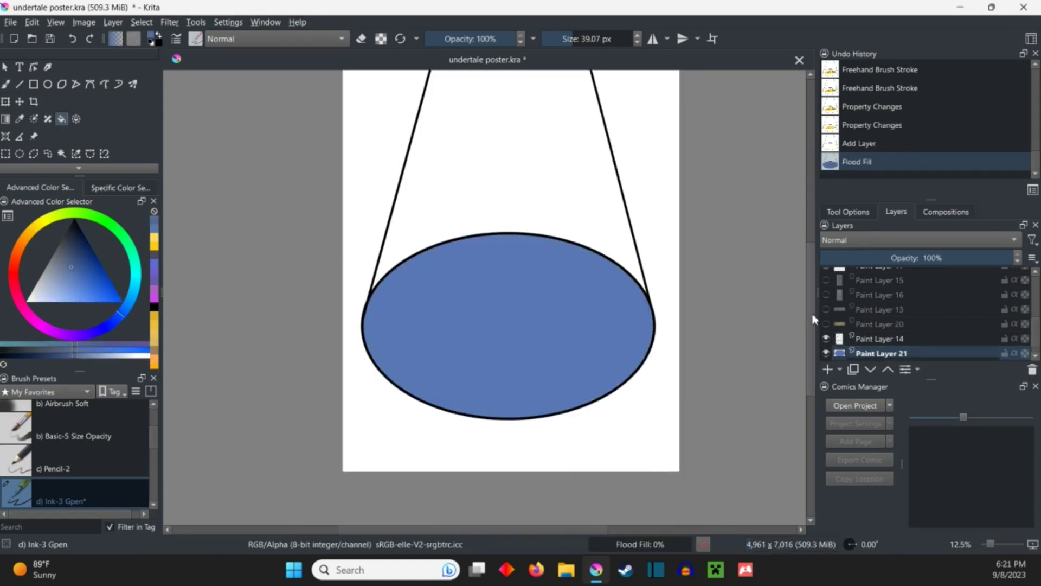
{"action": "scroll", "coordinate": [511, 244], "scroll_direction": "up", "scroll_amount": 2}
{"action": "left_click", "coordinate": [510, 179]}
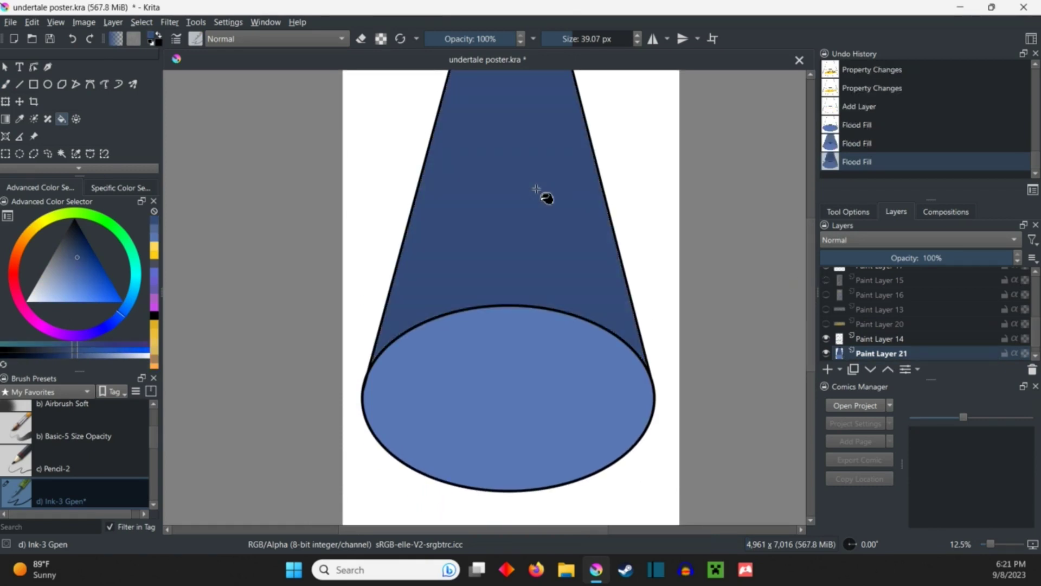
Select the cone and draw a light-to-dark gradient on a new layer at 75% opacity.
{"action": "key", "text": "ctrl+shift+a"}
{"action": "left_click", "coordinate": [61, 153]}
{"action": "left_click", "coordinate": [512, 203]}
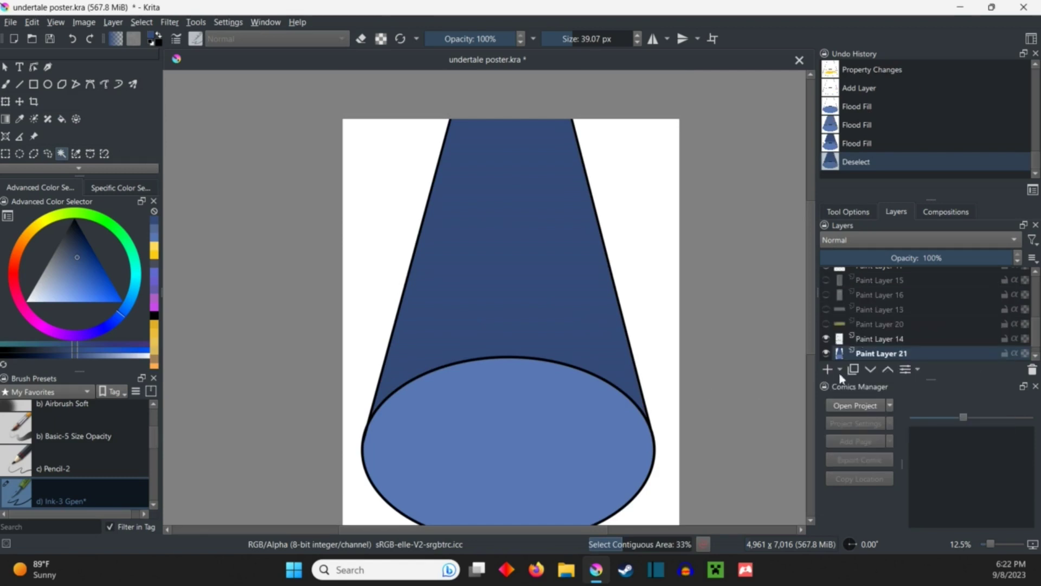
{"action": "left_click", "coordinate": [828, 369]}
{"action": "left_click_drag", "start_coordinate": [521, 106], "coordinate": [593, 304]}
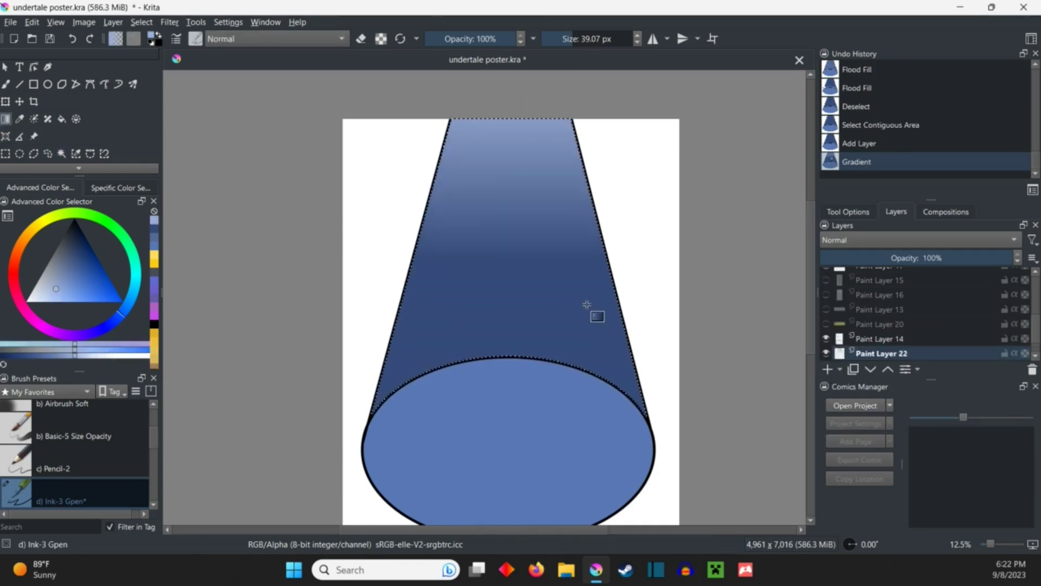
{"action": "mouse_move", "coordinate": [537, 118]}
{"action": "left_mouse_down"}
{"action": "mouse_move", "coordinate": [533, 325]}
{"action": "mouse_move", "coordinate": [452, 244]}
{"action": "mouse_move", "coordinate": [558, 395]}
{"action": "left_mouse_up"}
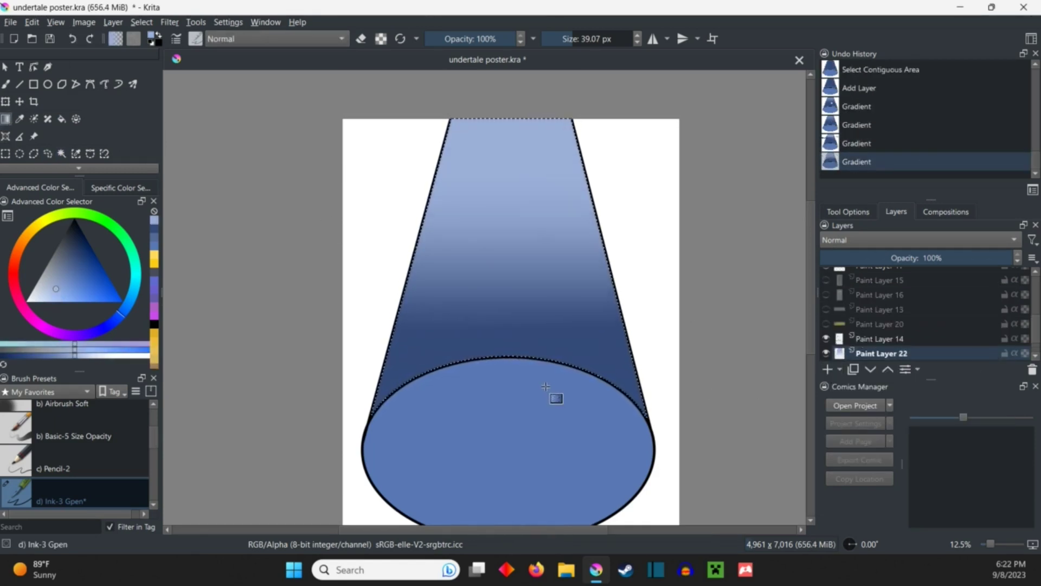
{"action": "left_click", "coordinate": [964, 257]}
Soften the cone gradient's banding with the Blender Basic brush, then clear the selection.
{"action": "left_click", "coordinate": [7, 84]}
{"action": "right_click", "coordinate": [313, 195]}
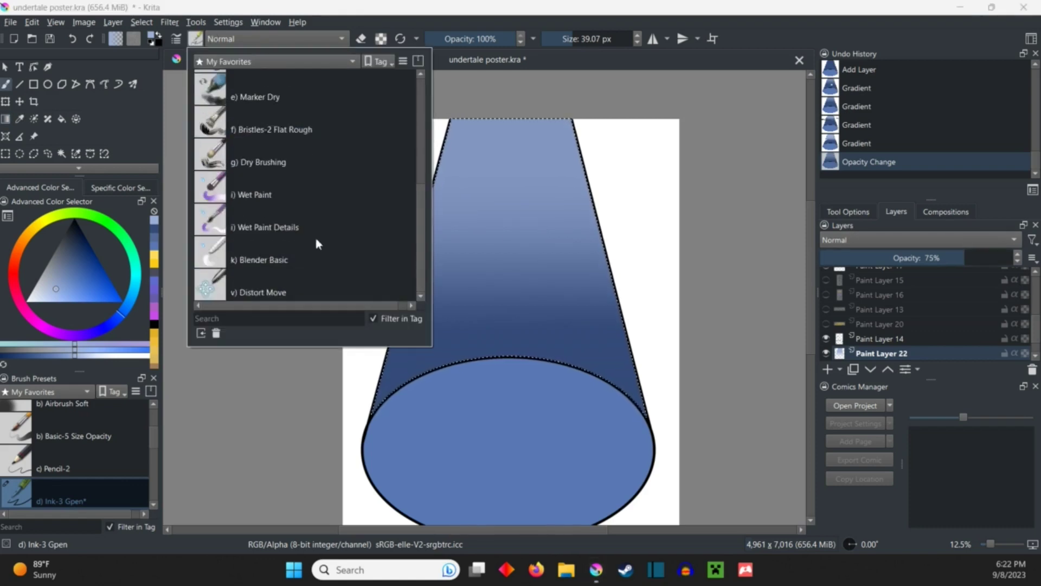
{"action": "left_click", "coordinate": [268, 289]}
{"action": "left_click_drag", "start_coordinate": [456, 244], "coordinate": [505, 309]}
{"action": "left_click_drag", "start_coordinate": [423, 334], "coordinate": [488, 269]}
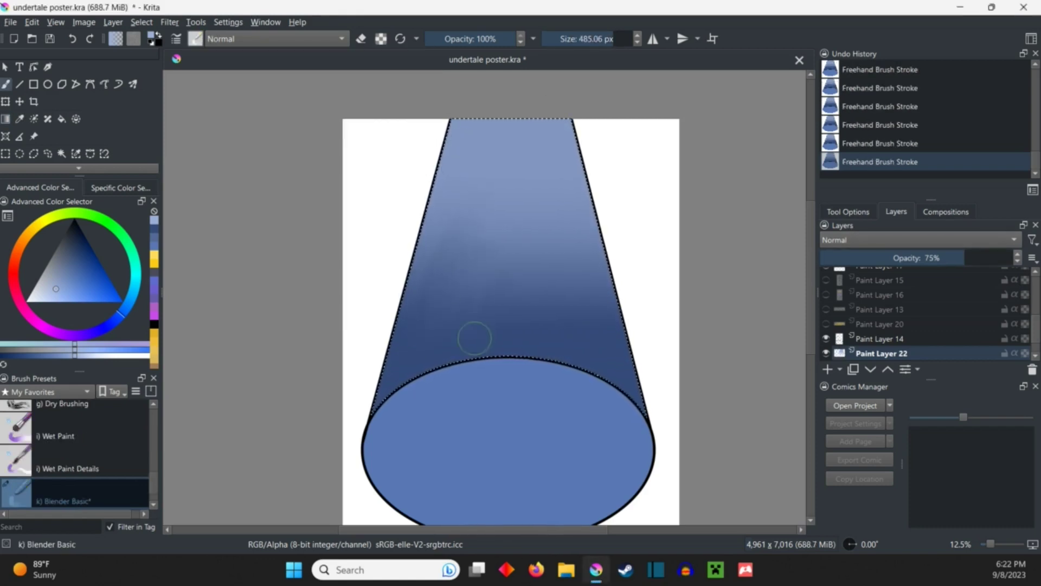
{"action": "key", "text": "ctrl+shift+a"}
{"action": "scroll", "coordinate": [642, 334], "scroll_direction": "down", "scroll_amount": 2}
{"action": "scroll", "coordinate": [643, 333], "scroll_direction": "up", "scroll_amount": 2}
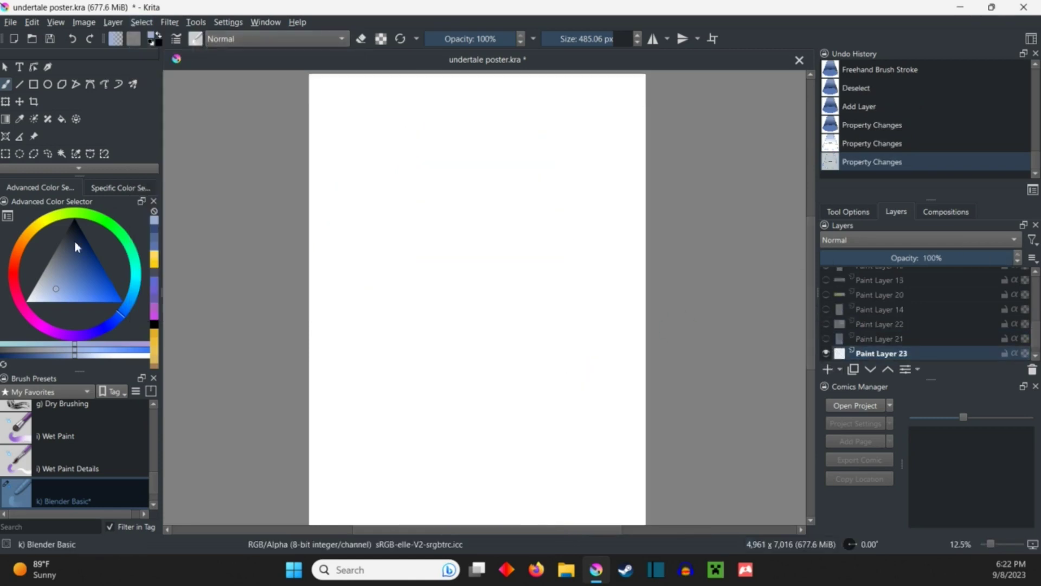
{"action": "scroll", "coordinate": [496, 184], "scroll_direction": "down", "scroll_amount": 1}
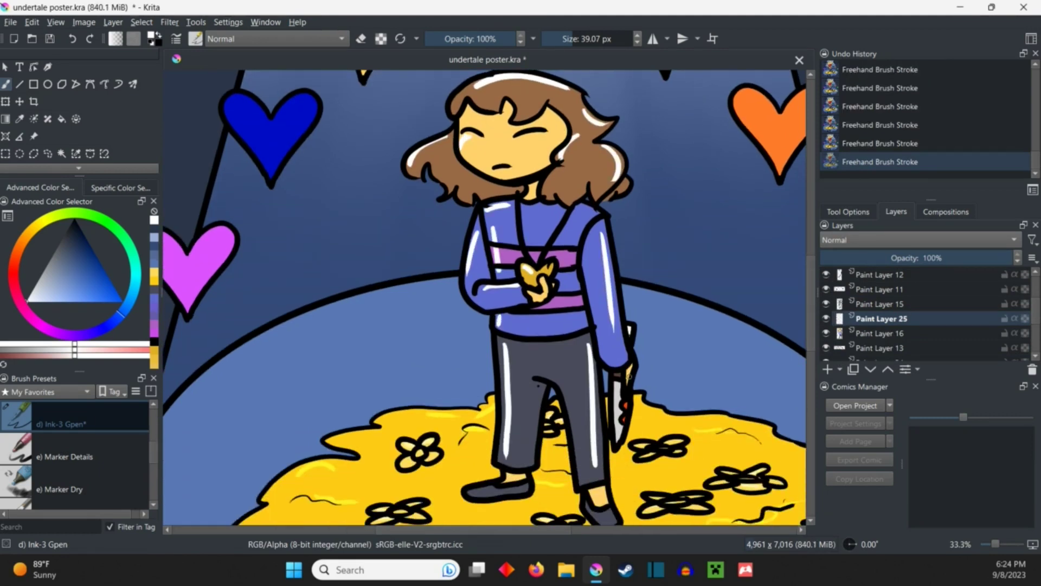
Set the highlight layer to Luminosity blending, lower its opacity, then try other blending modes.
{"action": "left_click", "coordinate": [920, 239]}
{"action": "left_click", "coordinate": [919, 310]}
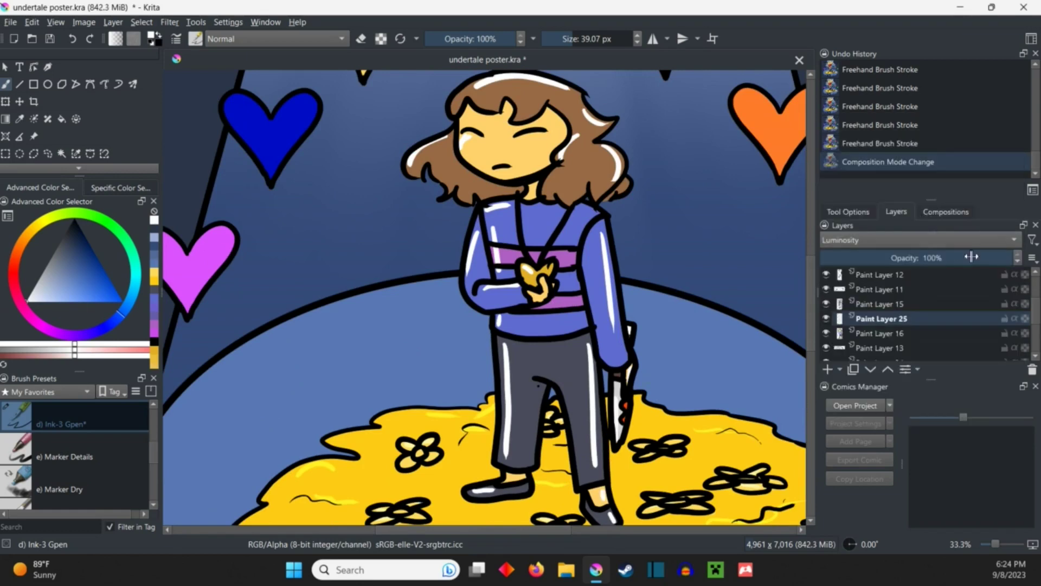
{"action": "left_click_drag", "start_coordinate": [1009, 258], "coordinate": [946, 261]}
{"action": "scroll", "coordinate": [488, 293], "scroll_direction": "down", "scroll_amount": 3}
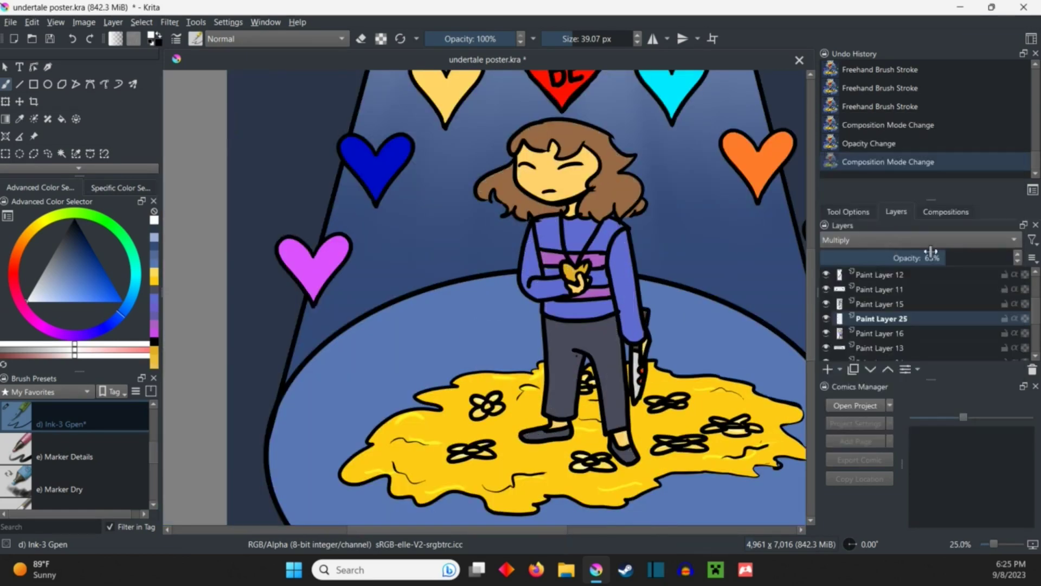
{"action": "left_click", "coordinate": [919, 240]}
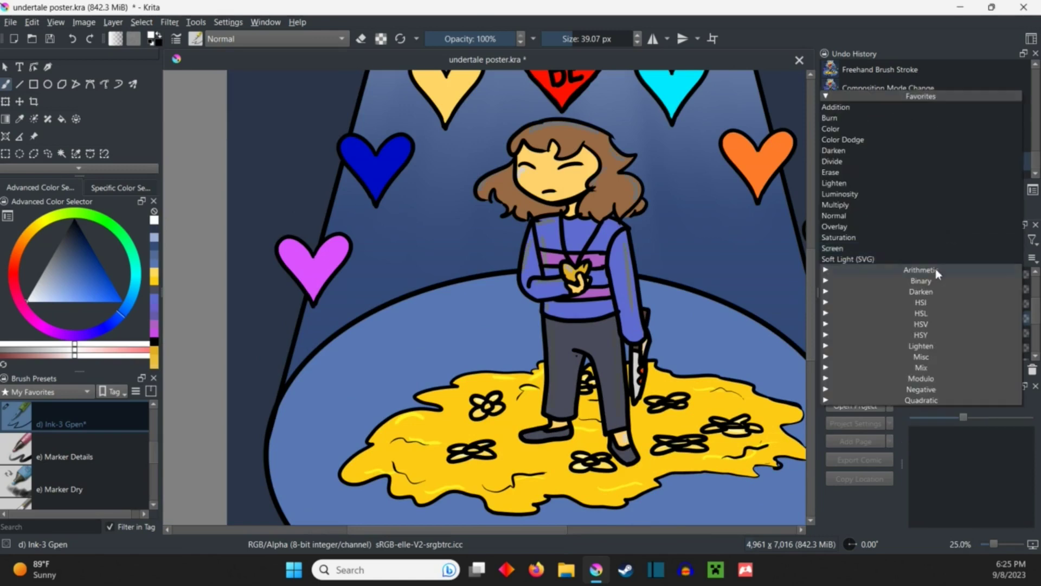
{"action": "left_click", "coordinate": [942, 222]}
{"action": "left_click", "coordinate": [919, 240]}
{"action": "left_click", "coordinate": [969, 239]}
Settle the highlight layer on Soft Light blending at about half opacity.
{"action": "left_click", "coordinate": [919, 240]}
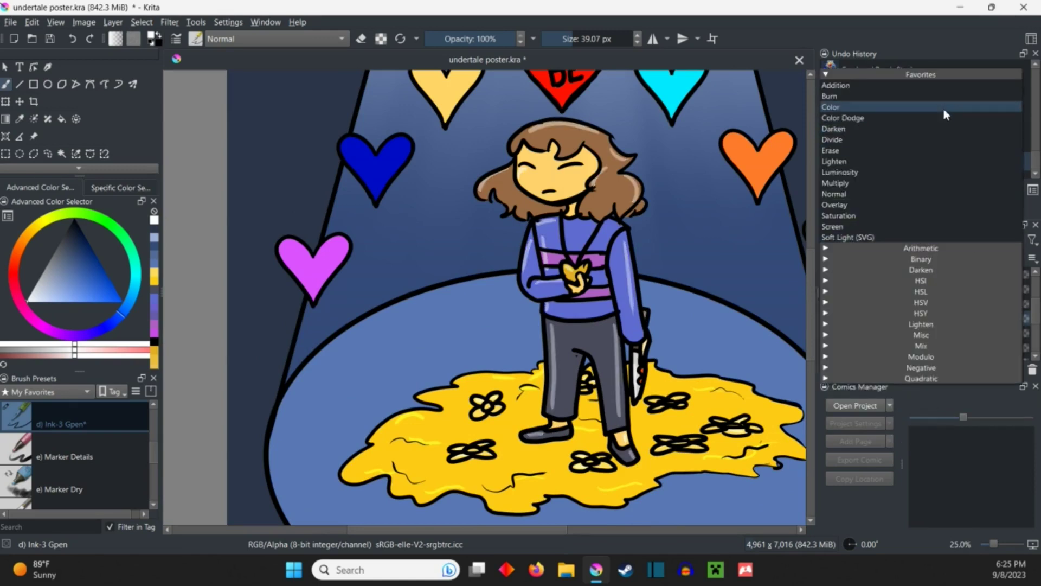
{"action": "left_click", "coordinate": [944, 150]}
{"action": "left_click", "coordinate": [920, 240]}
{"action": "left_click", "coordinate": [915, 326]}
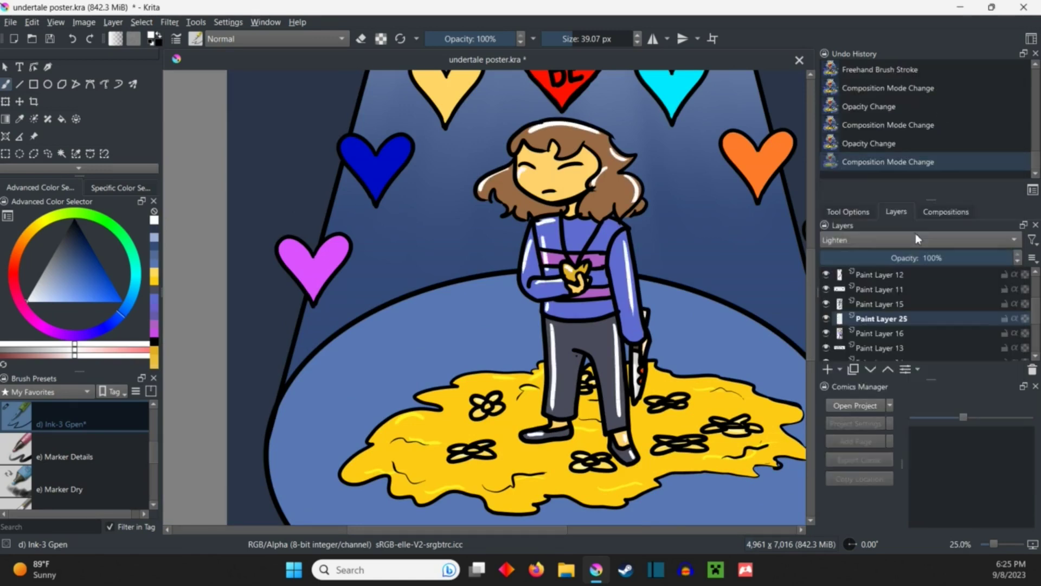
{"action": "left_click", "coordinate": [920, 240]}
{"action": "left_click", "coordinate": [915, 325]}
{"action": "mouse_move", "coordinate": [989, 259]}
{"action": "left_mouse_down"}
{"action": "mouse_move", "coordinate": [934, 260]}
{"action": "mouse_move", "coordinate": [950, 266]}
{"action": "left_mouse_up"}
{"action": "left_click", "coordinate": [919, 239]}
{"action": "left_click", "coordinate": [916, 259]}
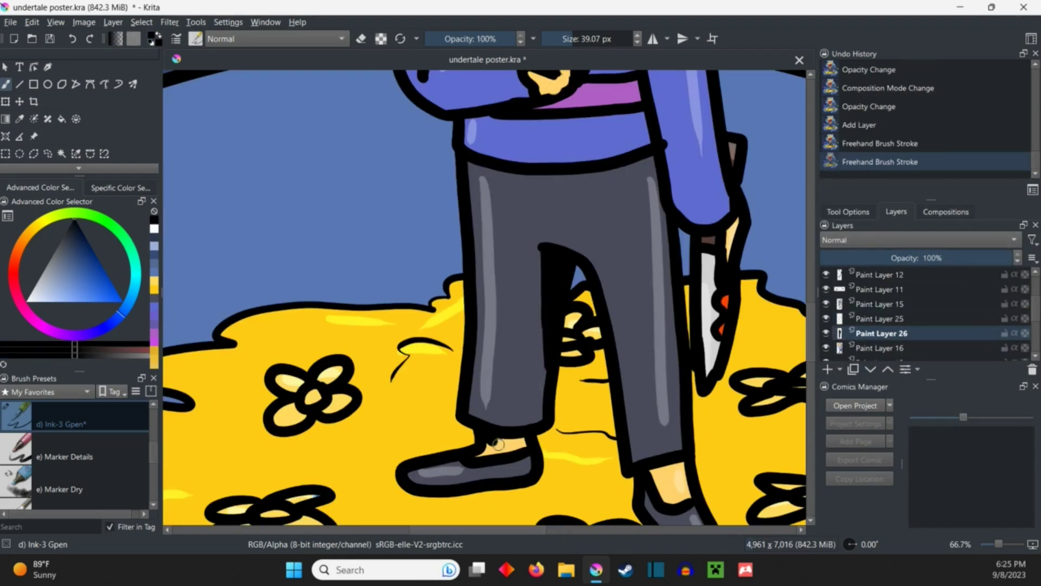
Paint dark shading on the shoe top near the ankle and along the grey pants.
{"action": "left_click_drag", "start_coordinate": [488, 443], "coordinate": [525, 450]}
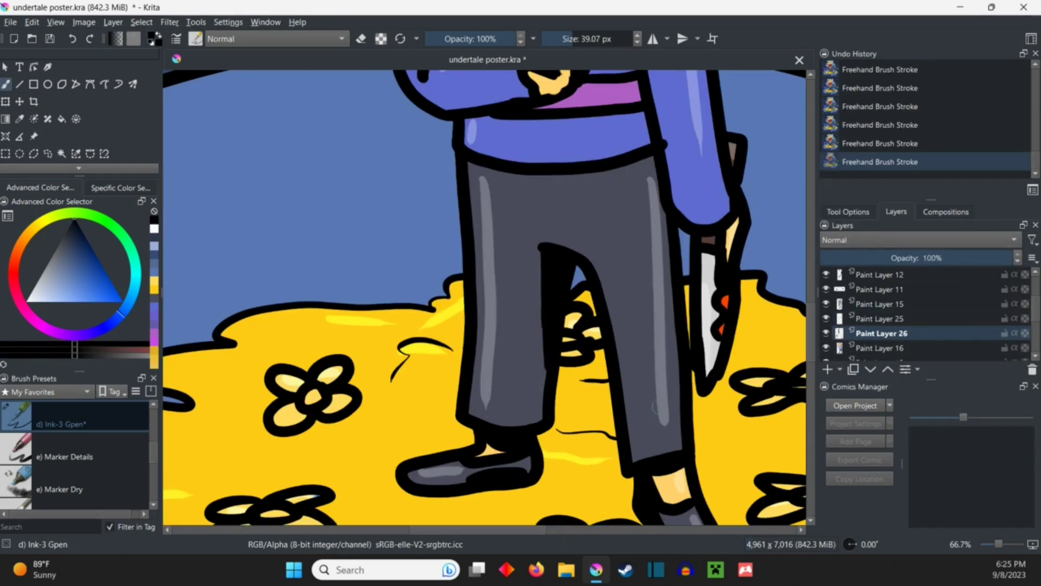
{"action": "left_click_drag", "start_coordinate": [471, 173], "coordinate": [650, 166]}
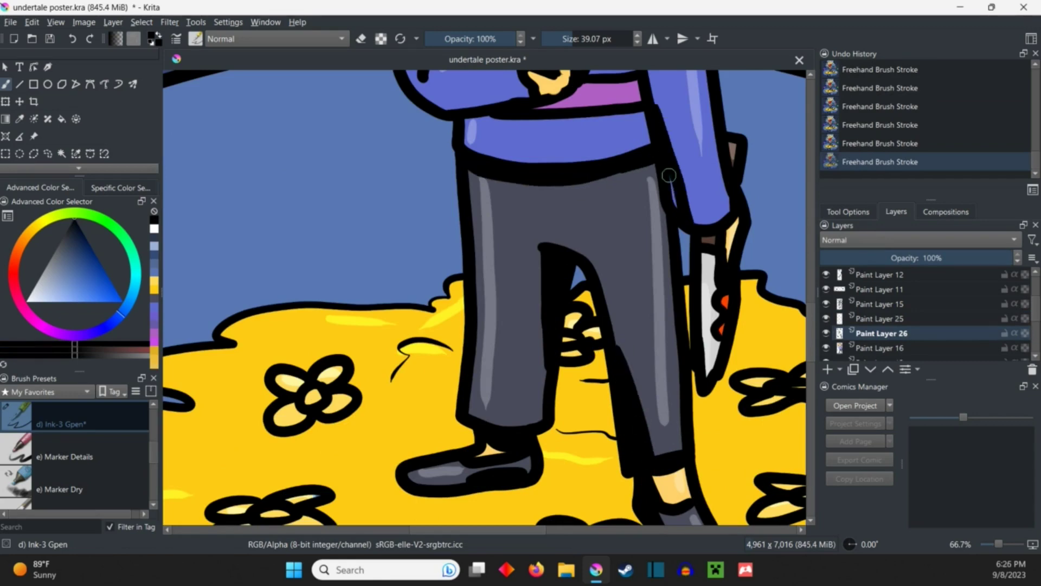